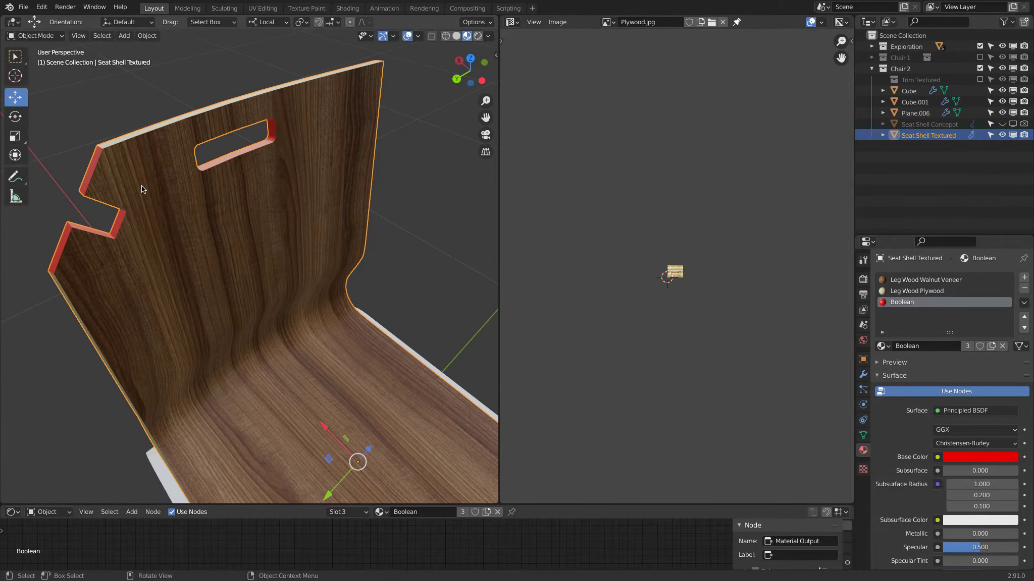
Deselect the seat shell and darken the Boolean material's base color to a deeper red.
key(alt+a)
middle_drag(142, 189, 252, 183)
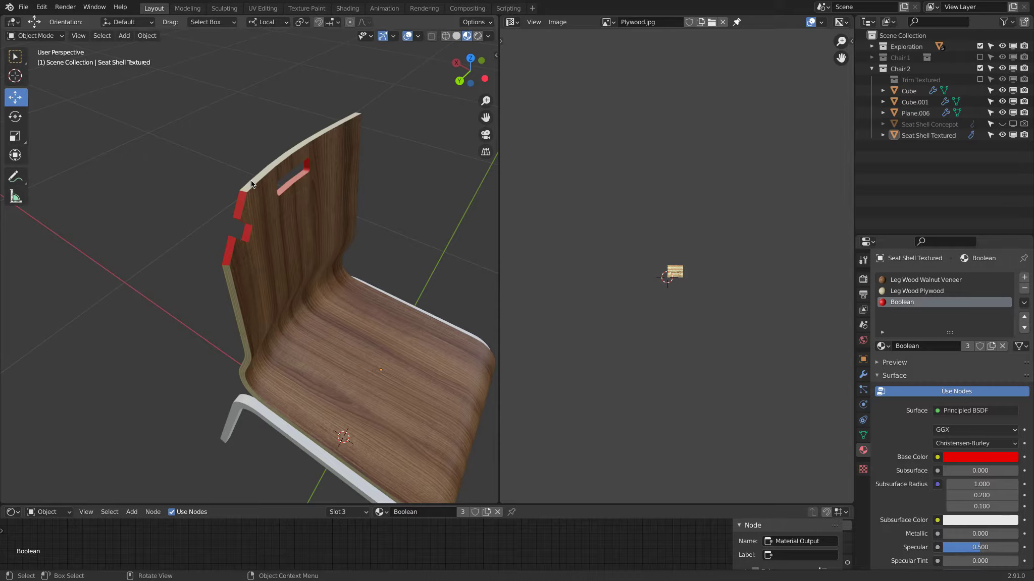
click(994, 458)
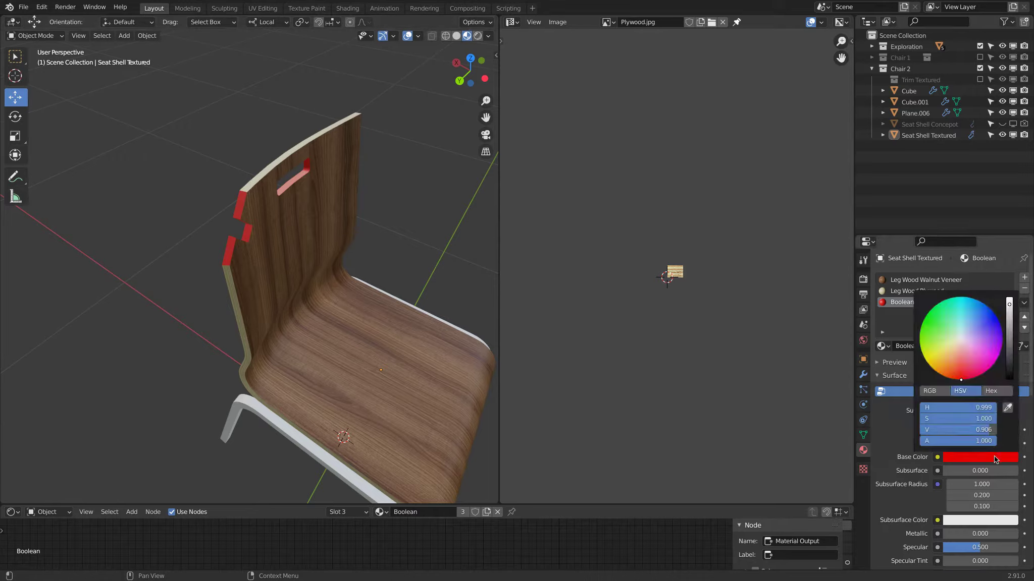
drag(1010, 355, 1009, 323)
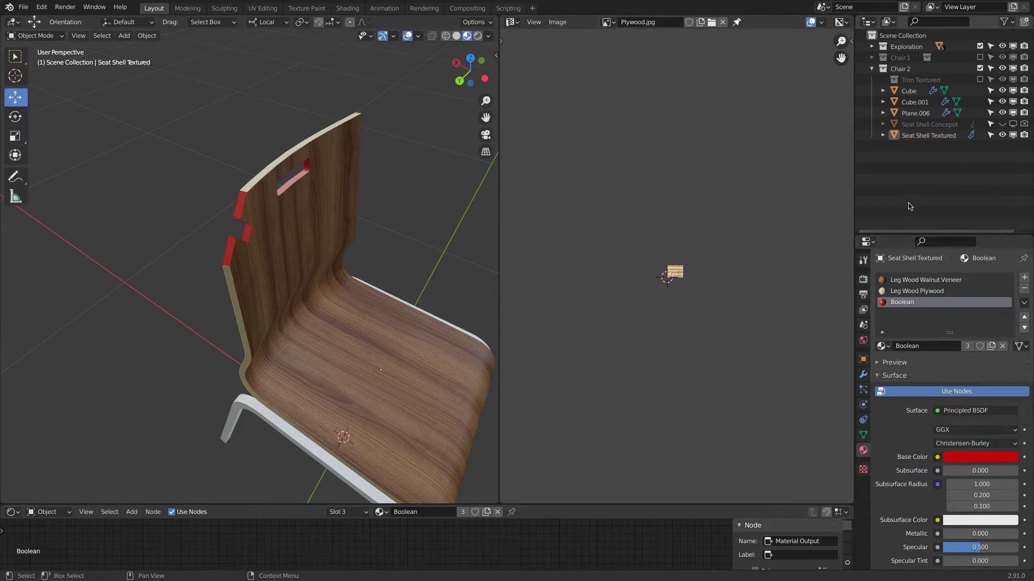
Enable the Trim Textured collection and set the Hand Trim.002 cutter's viewport display to Wire.
click(980, 79)
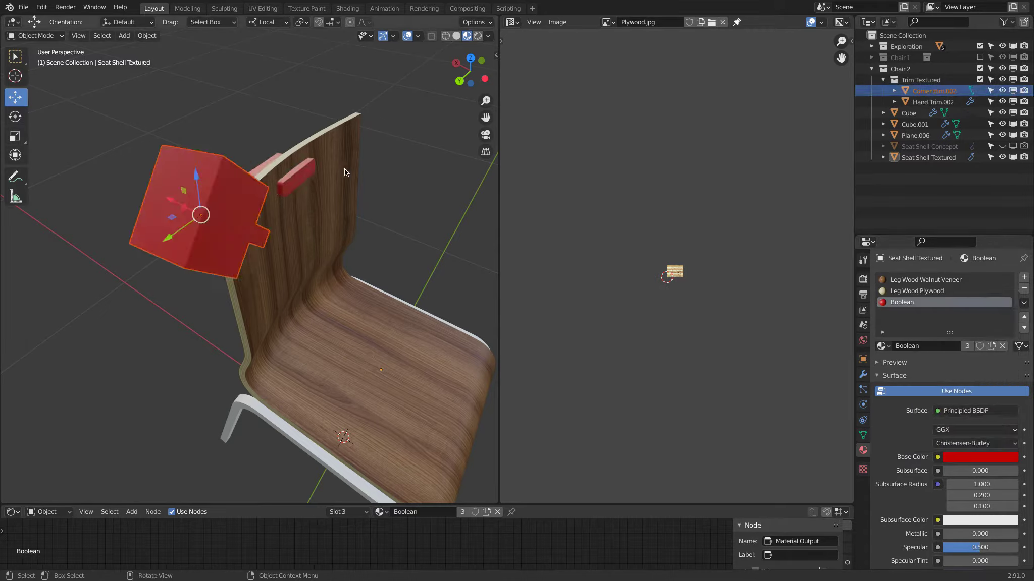
click(288, 180)
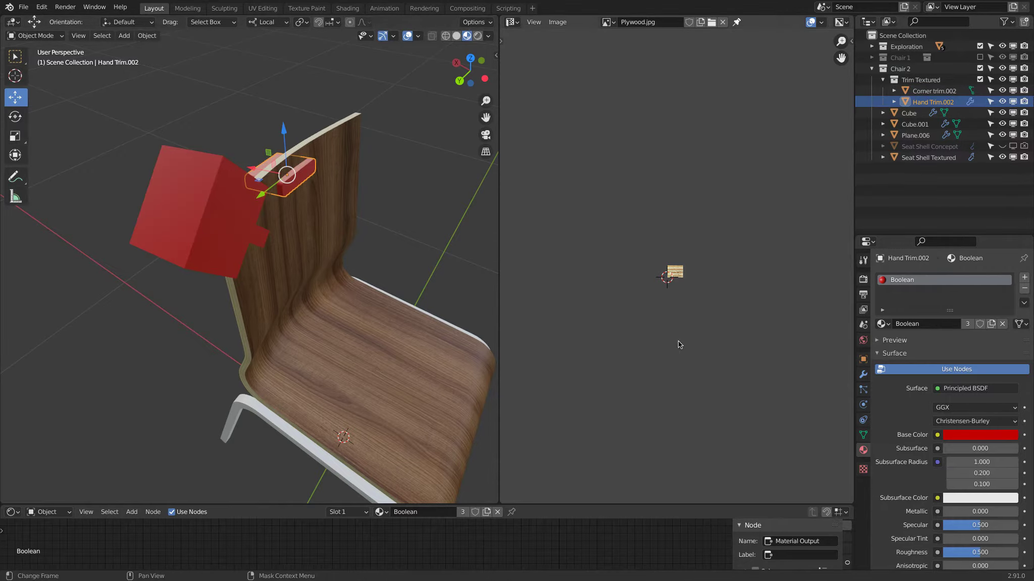
click(863, 435)
click(863, 360)
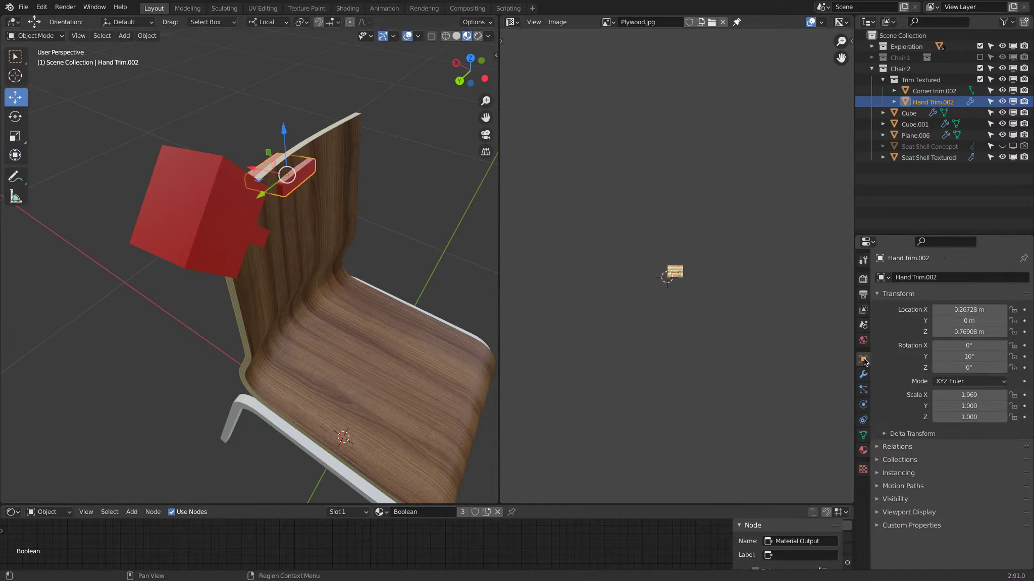
click(881, 512)
scroll(900, 506, down, 1)
scroll(900, 506, down, 4)
click(964, 534)
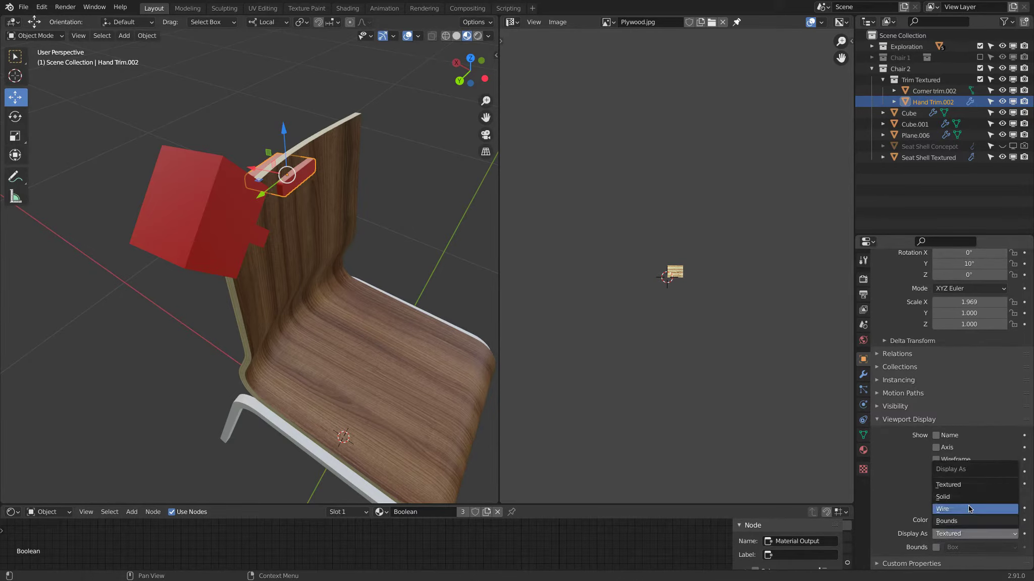
click(969, 508)
Try raising the hand trim cutter along its local Z axis through the backrest's upper edge, and disable the Trim Textured collection to inspect the cut.
middle_drag(371, 202, 297, 255)
scroll(314, 168, up, 5)
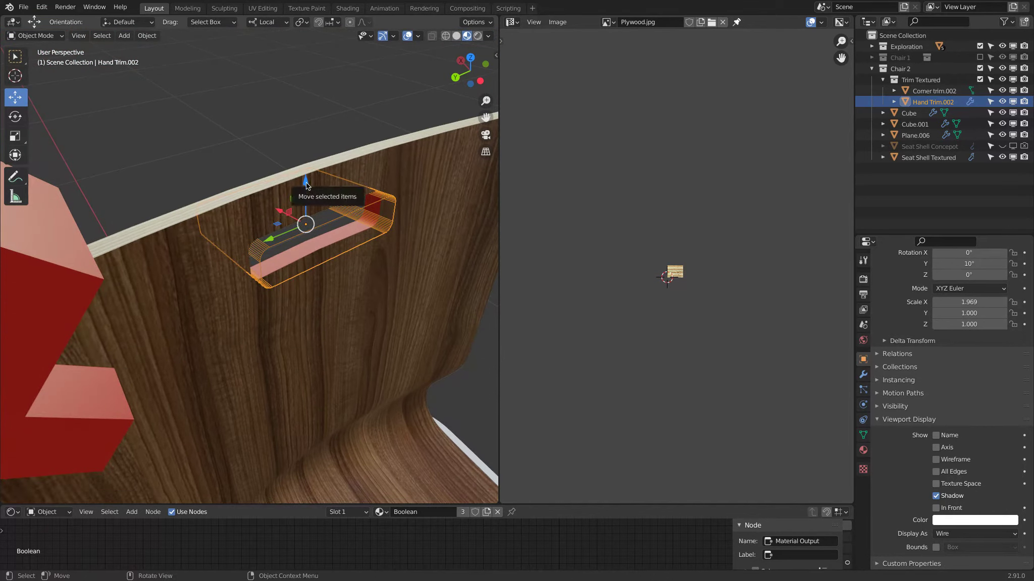
drag(305, 184, 309, 132)
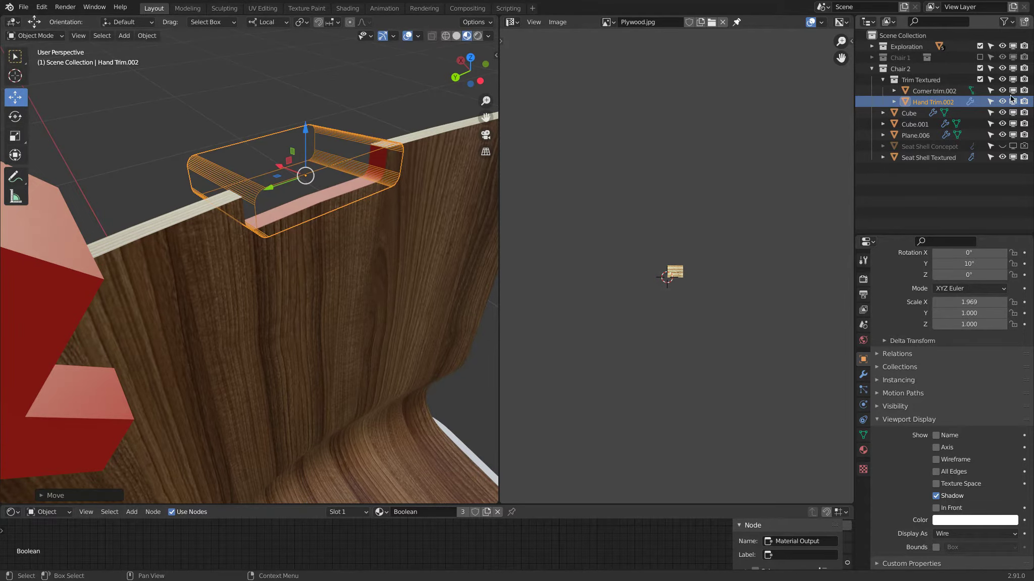
click(980, 80)
middle_drag(353, 222, 239, 216)
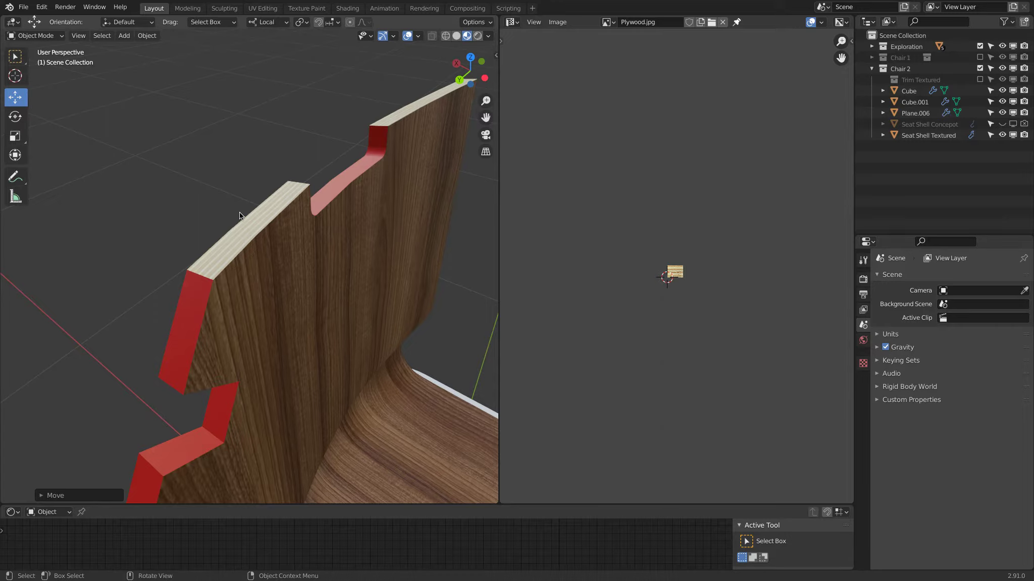
middle_drag(180, 206, 285, 204)
Undo disabling the Trim Textured collection and raising the hand trim cutter.
key(ctrl+z)
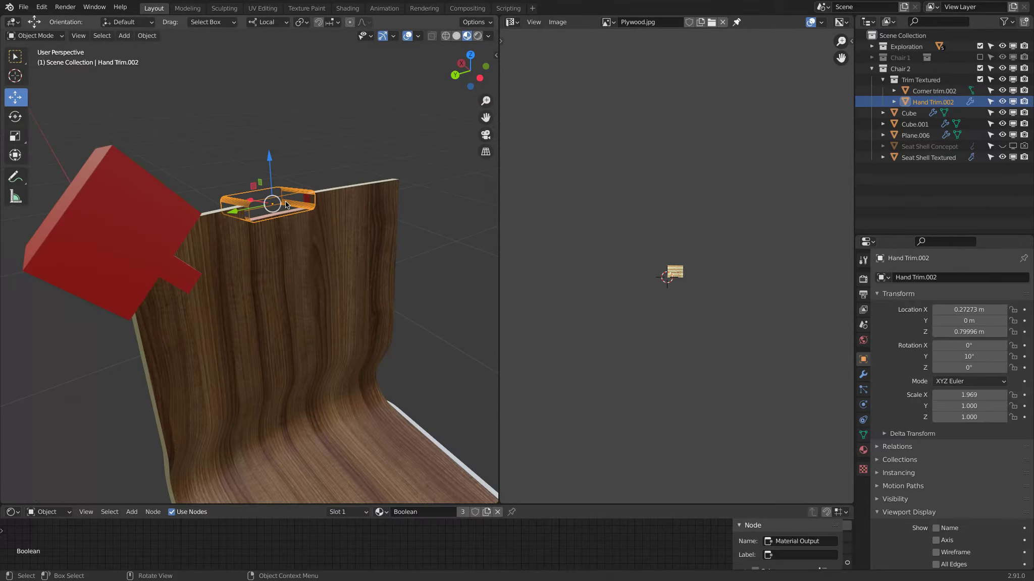
key(ctrl+z)
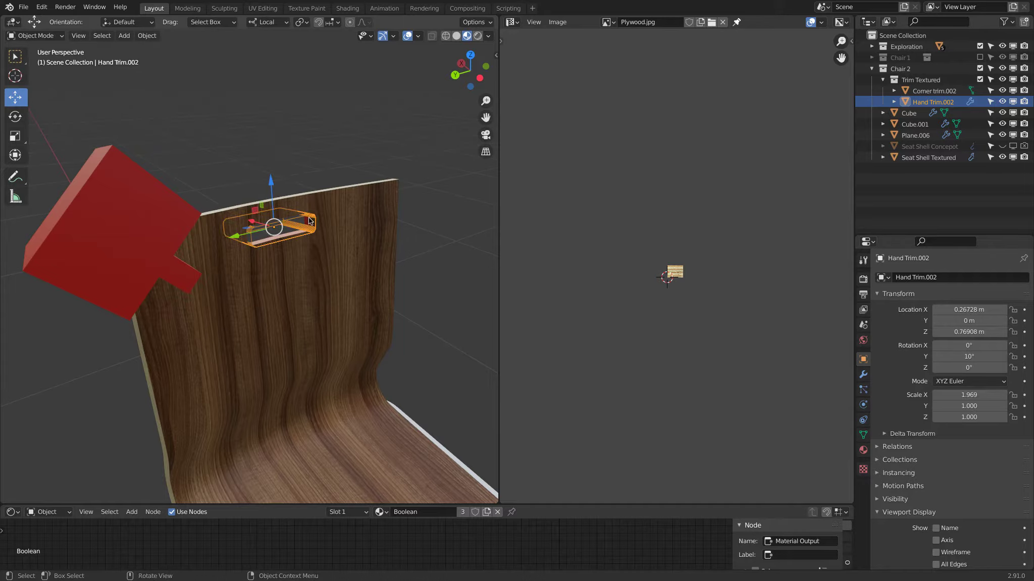
scroll(346, 197, up, 6)
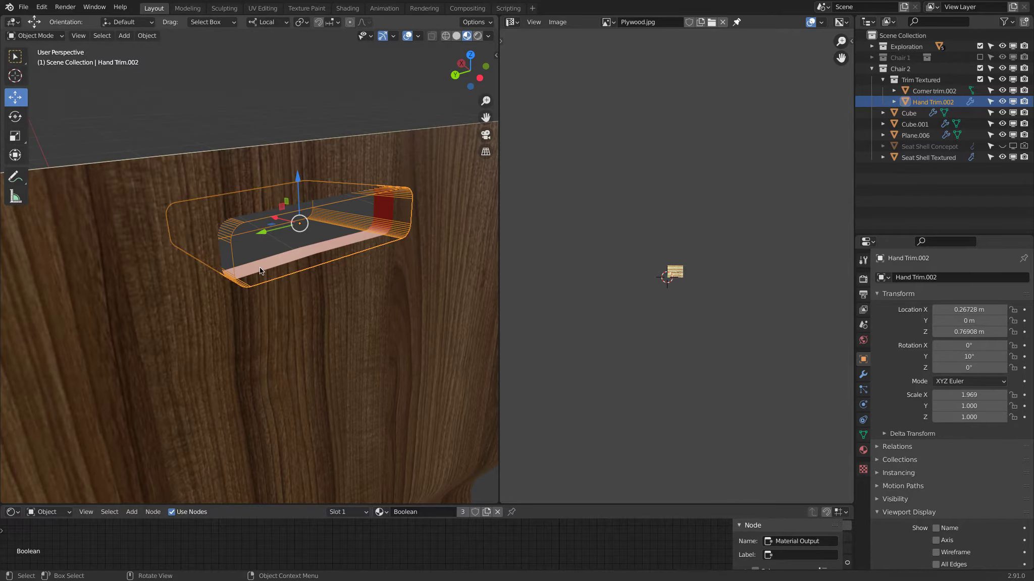
Clear the Trim Textured collection from the Boolean modifier of Seat Shell Textured.
scroll(258, 271, down, 5)
click(357, 228)
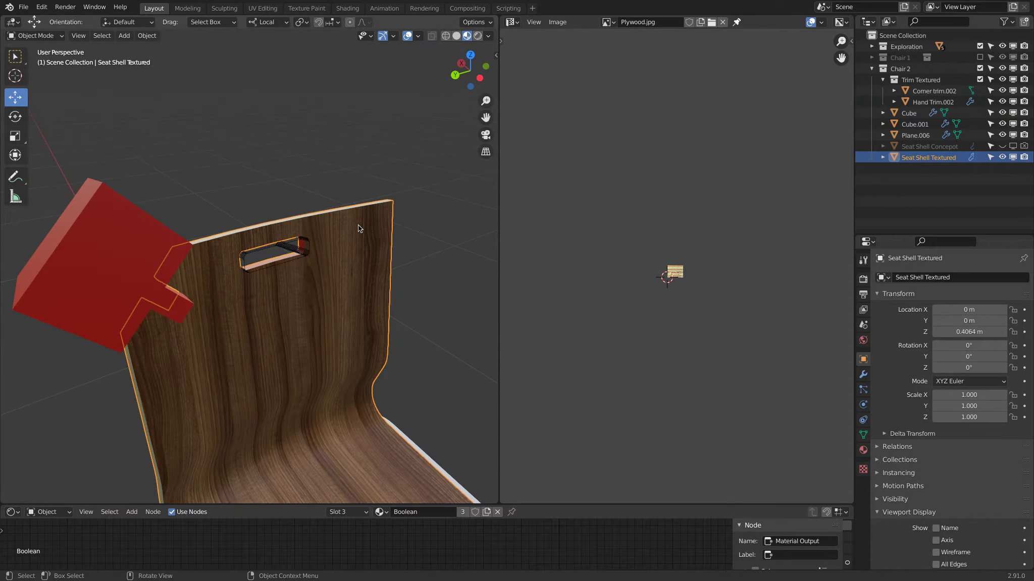
click(863, 375)
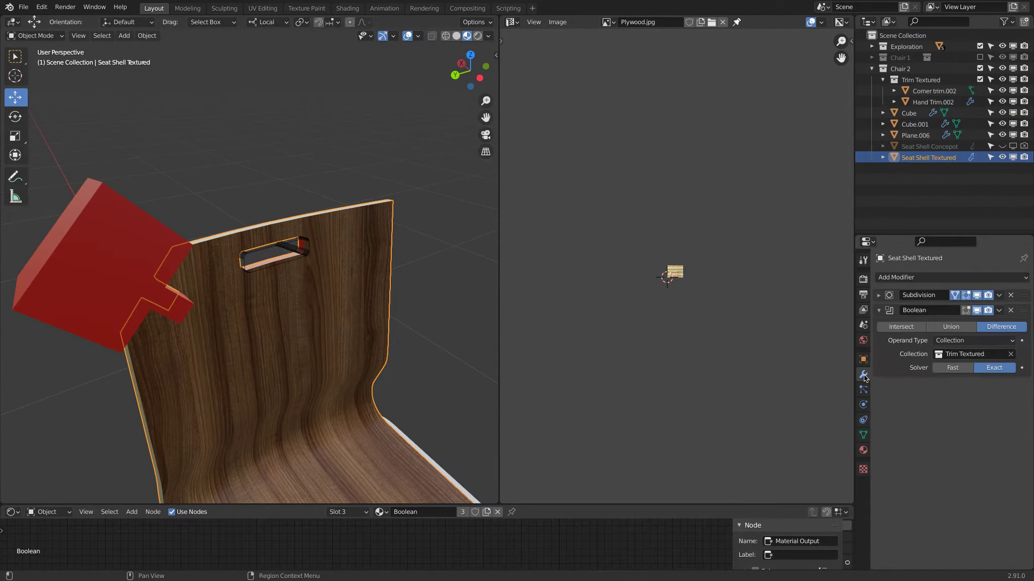
click(1011, 354)
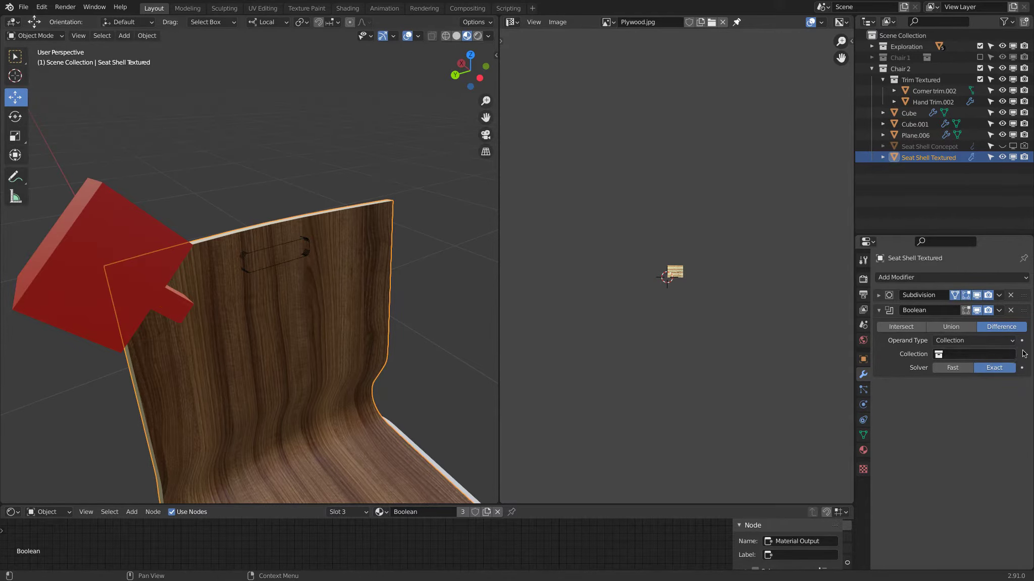
Set the viewport display of the Hand Trim.002 cutter to Solid.
middle_drag(402, 265, 360, 302)
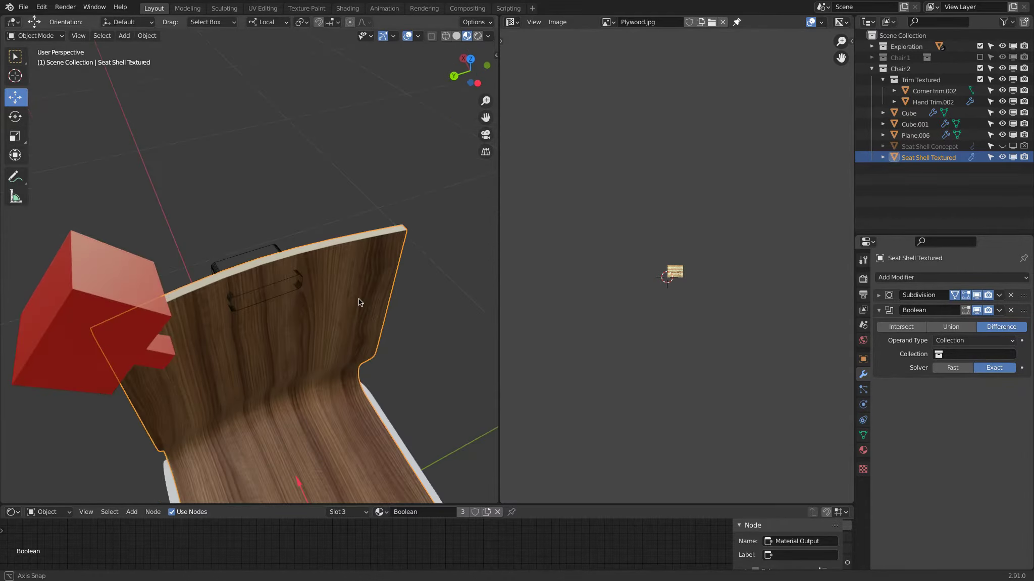
click(213, 266)
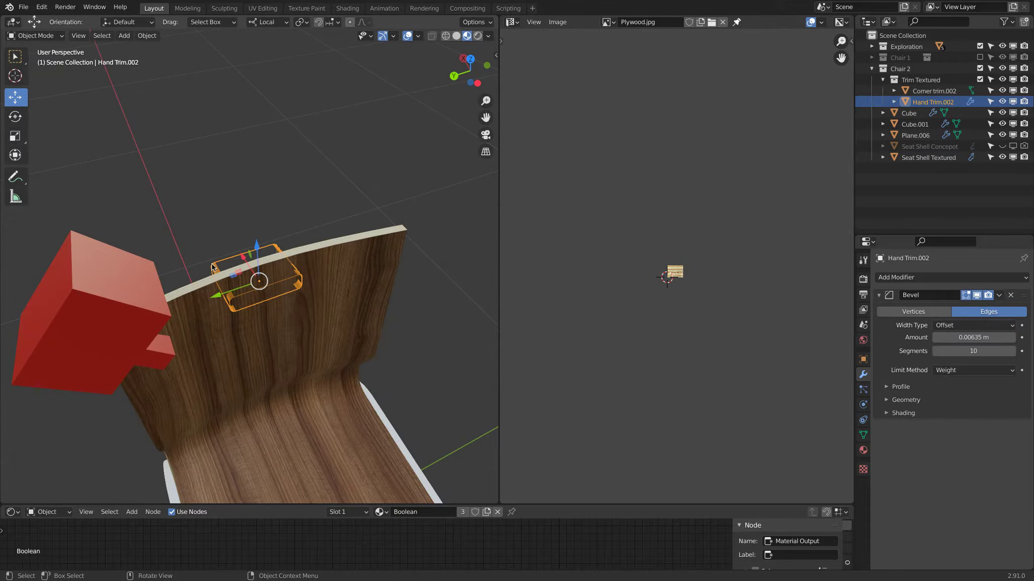
click(863, 359)
scroll(946, 439, down, 4)
click(962, 534)
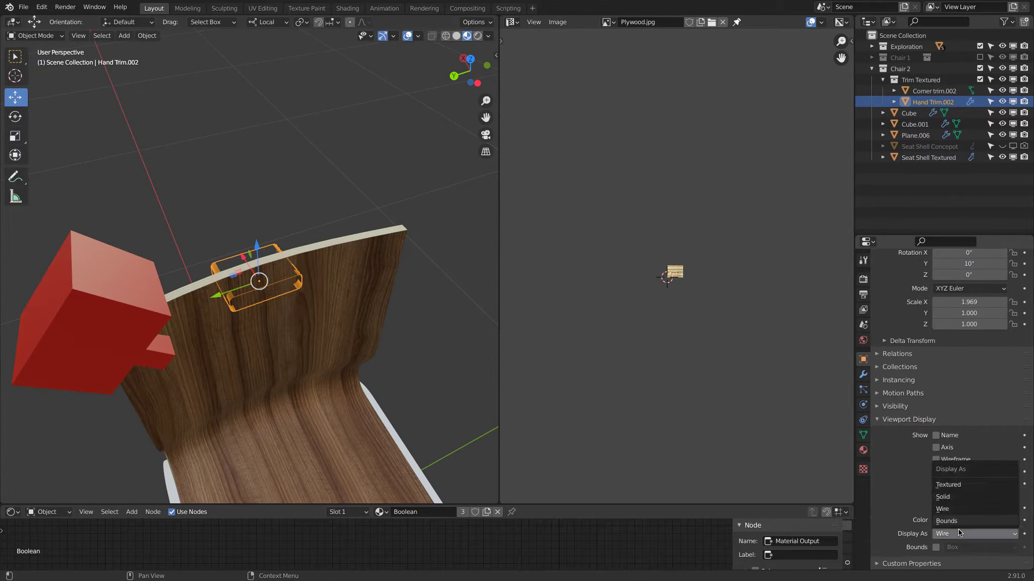
click(973, 498)
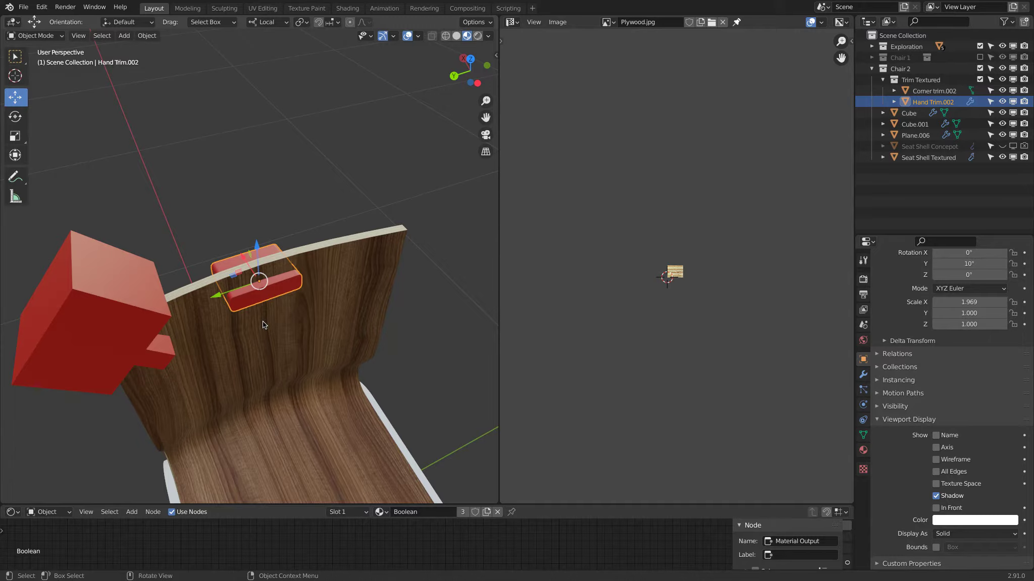
Move the hand trim cutter's front face along local X so it sits just proud of the backrest's seat-side surface.
middle_drag(212, 255, 263, 243)
scroll(365, 227, up, 5)
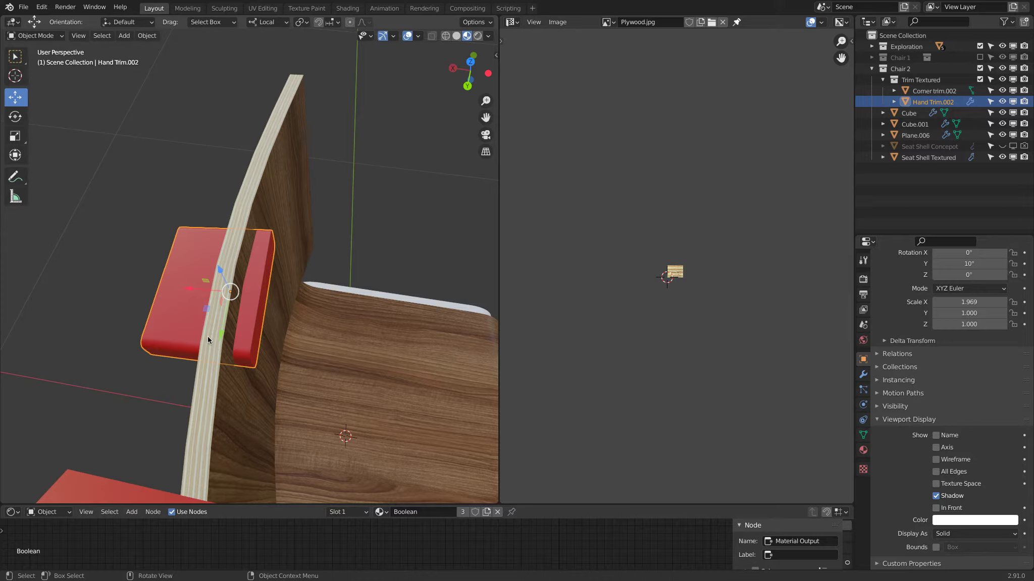
middle_drag(208, 336, 352, 282)
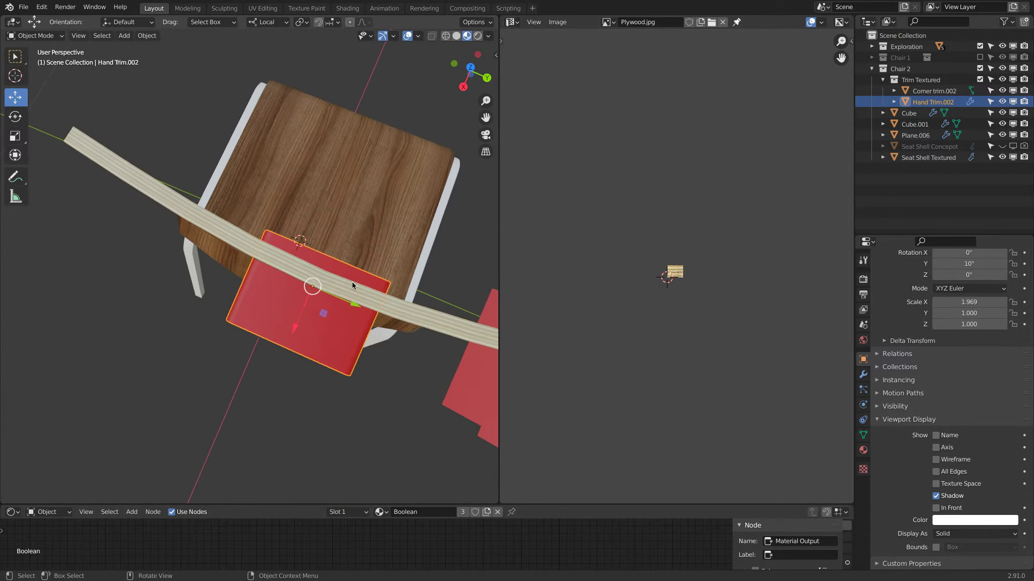
scroll(352, 281, up, 1)
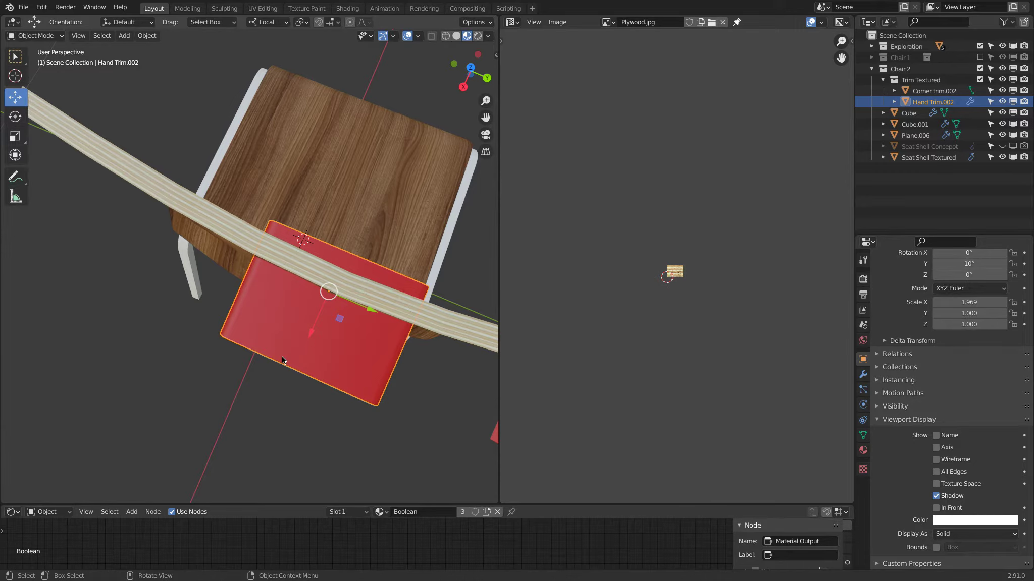
middle_drag(278, 362, 245, 273)
key(Tab)
click(245, 273)
drag(188, 279, 265, 247)
middle_drag(265, 246, 272, 248)
click(254, 257)
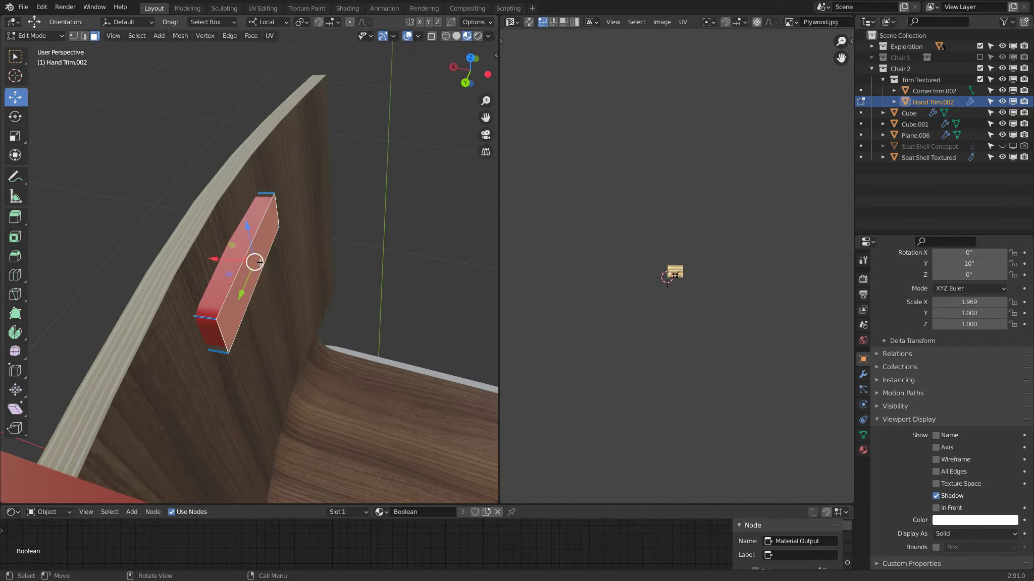
mouse_move(221, 260)
mouse_down()
mouse_move(202, 261)
mouse_move(212, 260)
mouse_up()
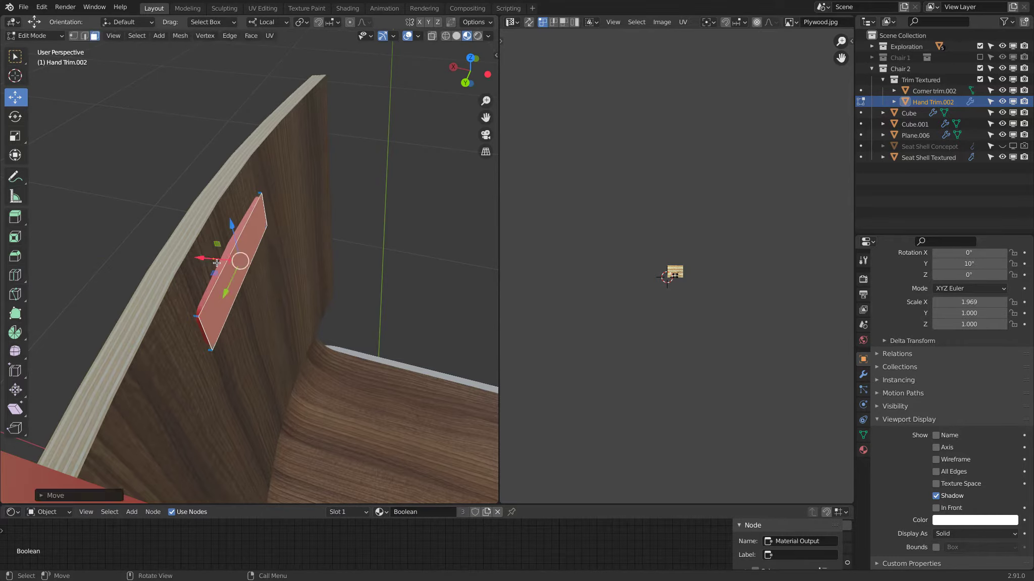
key(Tab)
Move the hand trim cutter's rear face along local X so it sits close to the outer back of the backrest.
middle_drag(222, 258, 134, 244)
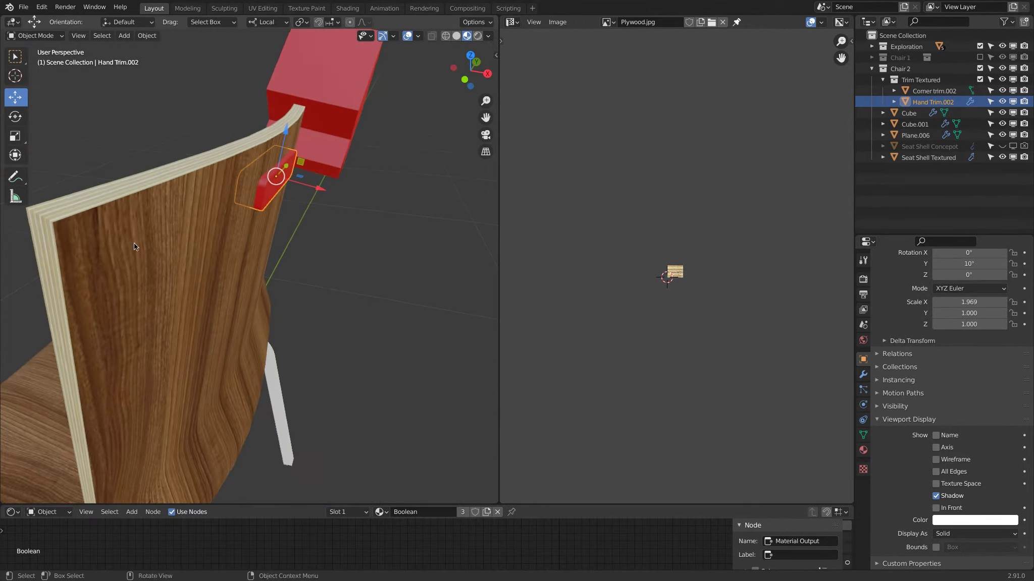
scroll(265, 260, up, 2)
scroll(265, 259, up, 2)
key(Tab)
click(229, 253)
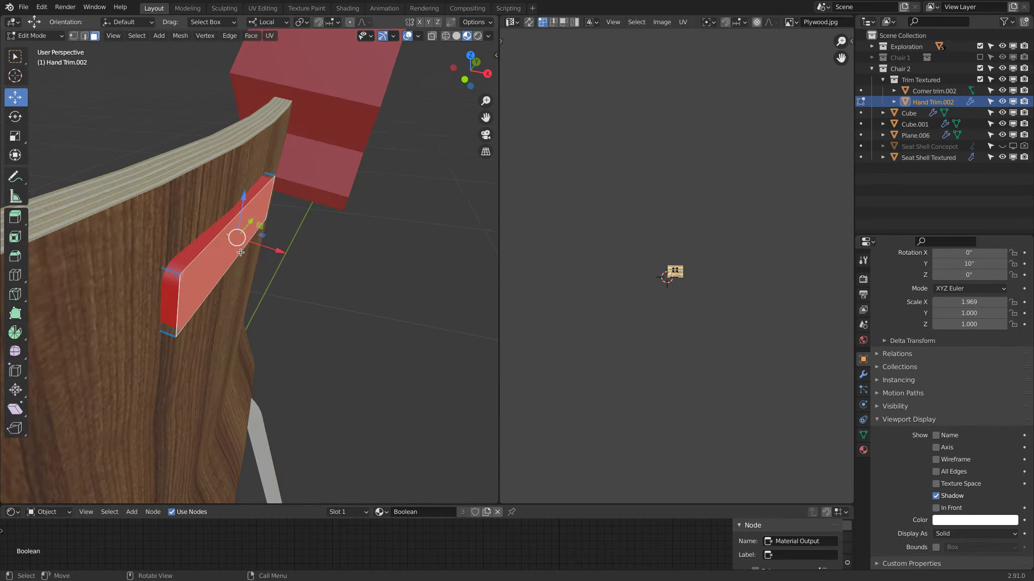
drag(277, 251, 270, 250)
middle_drag(270, 251, 383, 143)
key(Tab)
Delete the hand trim cutter's front and rear faces, keeping only its open rounded side loop.
key(Tab)
key(a)
key(x)
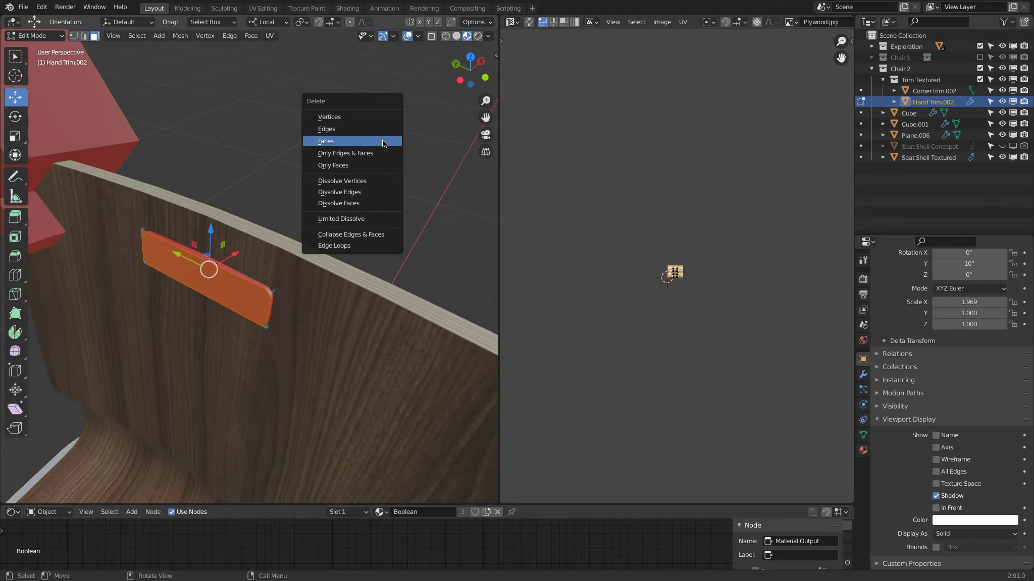
click(382, 142)
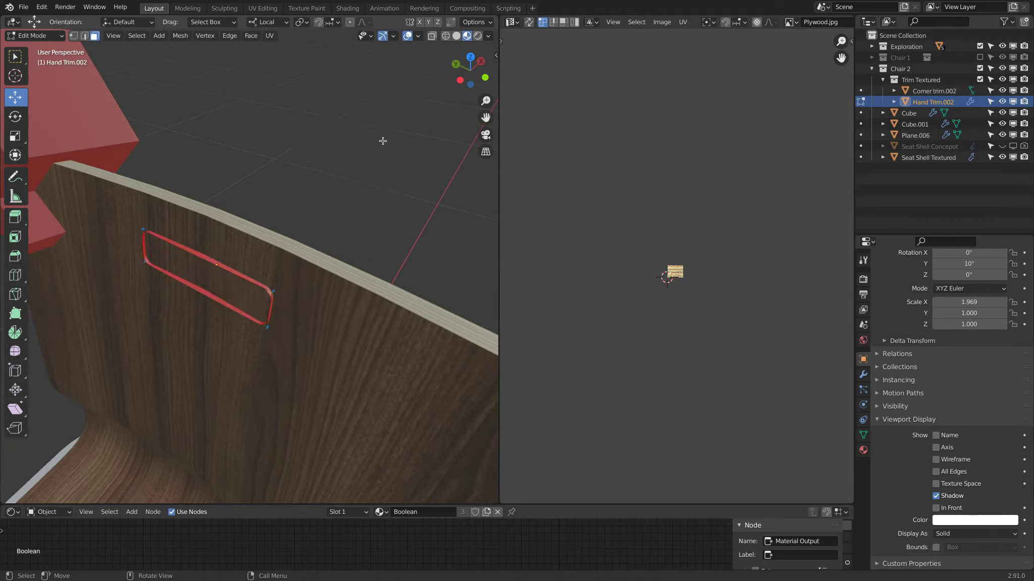
key(Tab)
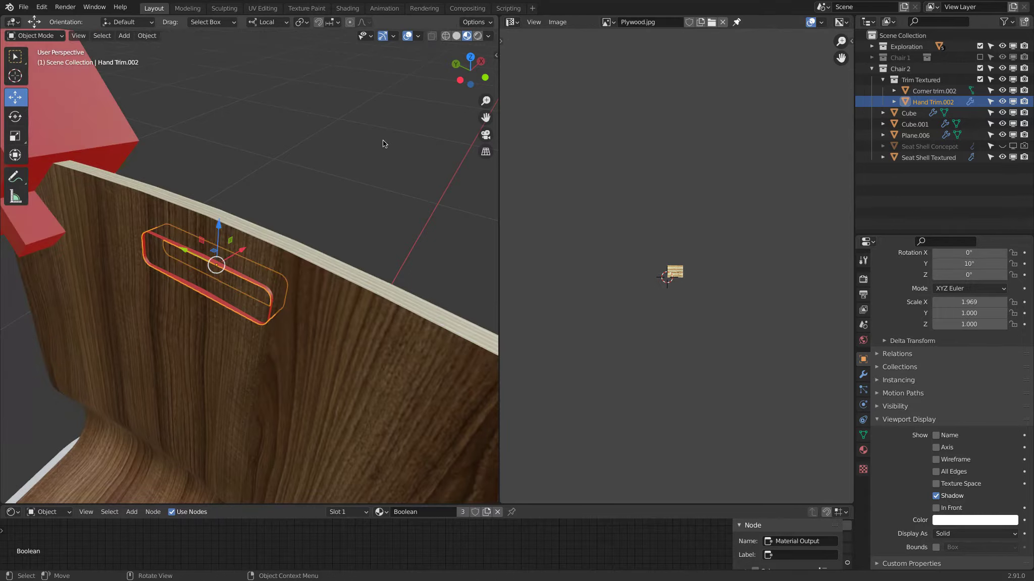
Assign the Trim Textured collection as the operand of the Boolean modifier on Seat Shell Textured.
click(336, 300)
click(863, 375)
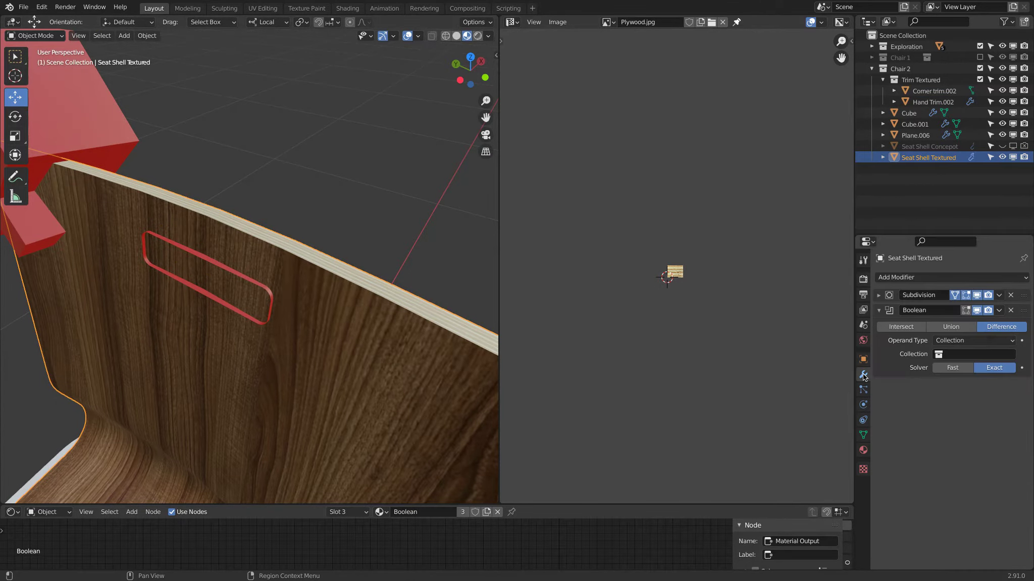
click(266, 291)
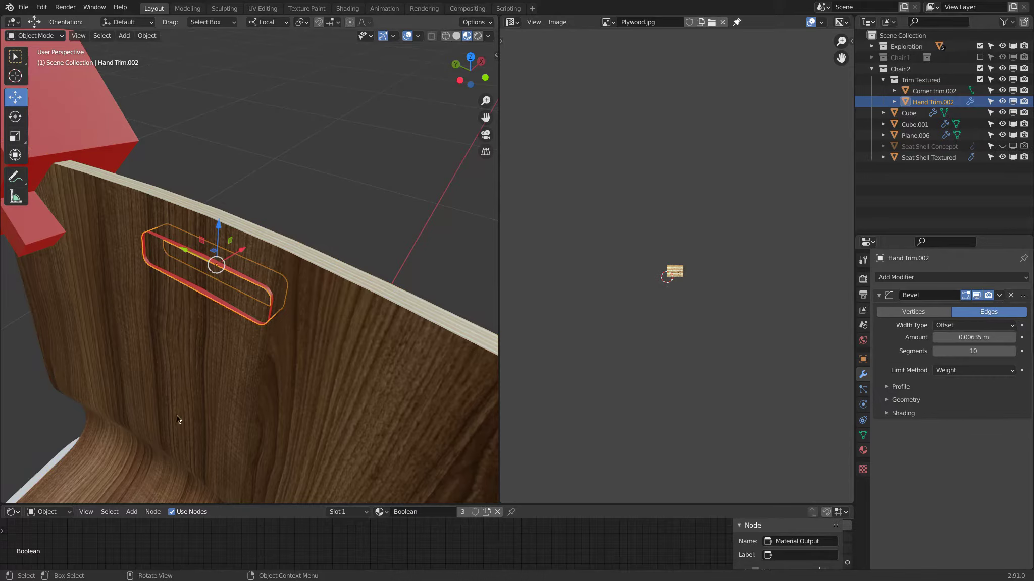
click(342, 349)
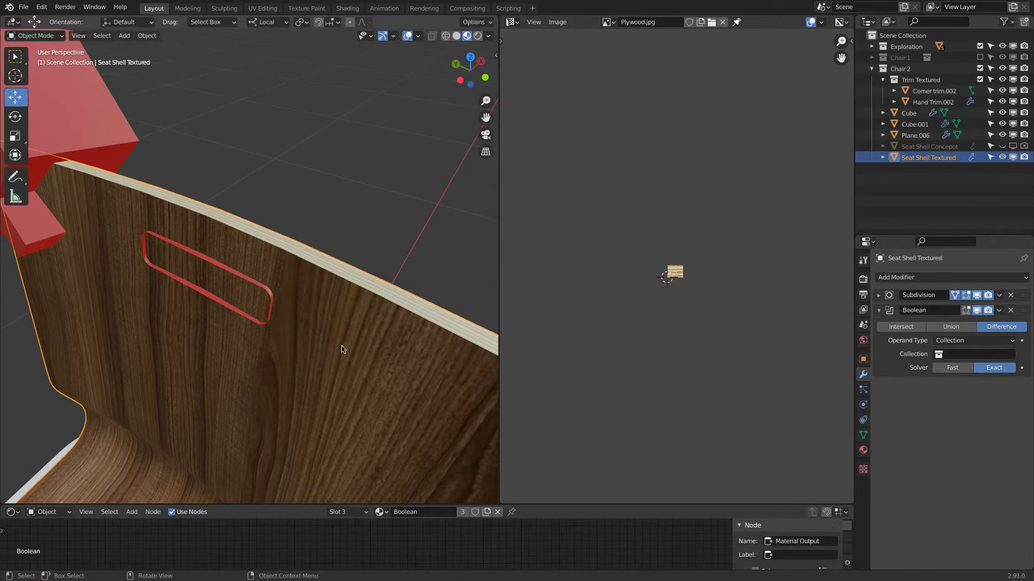
click(974, 354)
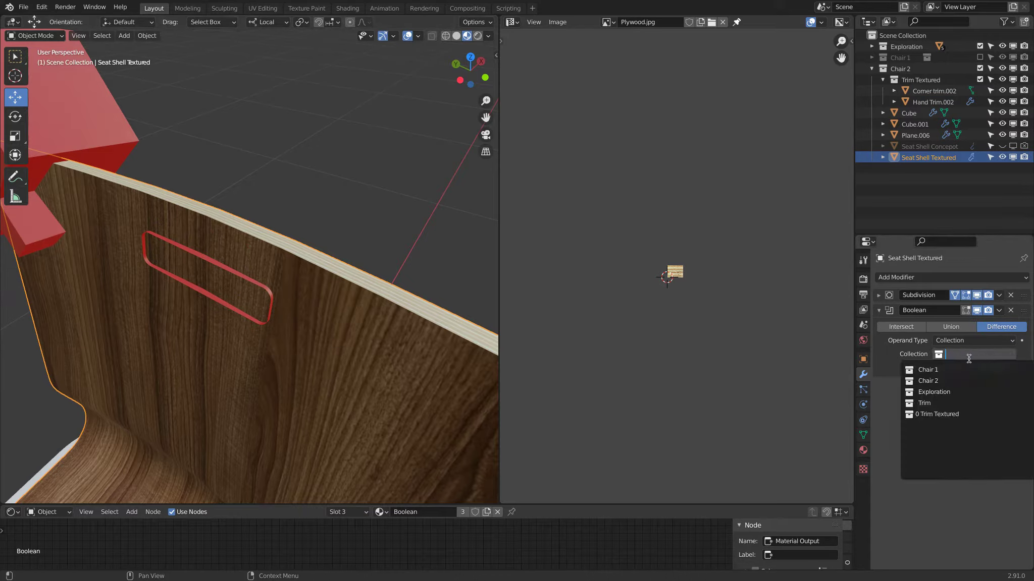
click(983, 414)
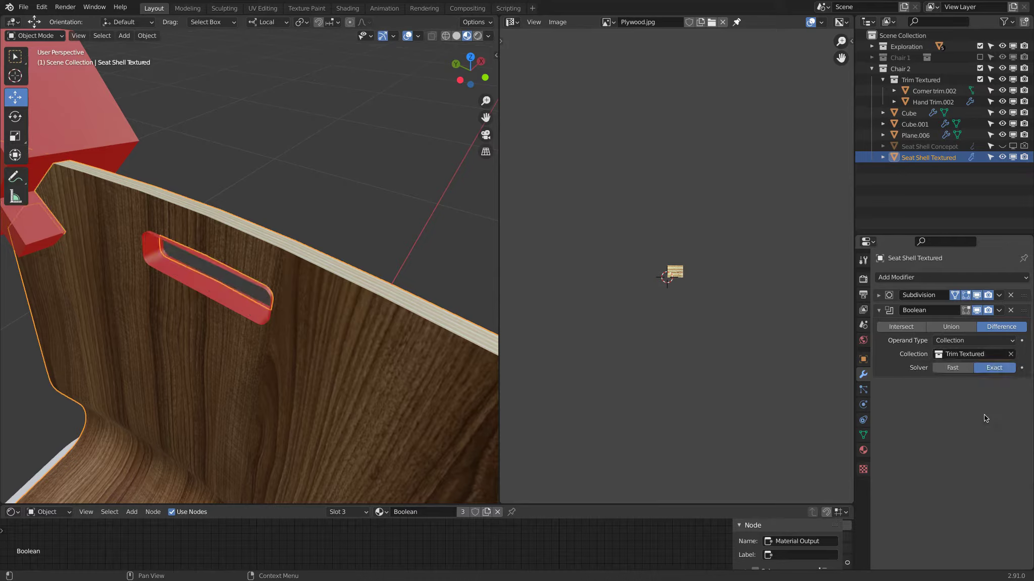
Clear the collection from the Boolean modifier on Seat Shell Textured and open the hand trim cutter for editing with all faces selected.
click(1011, 356)
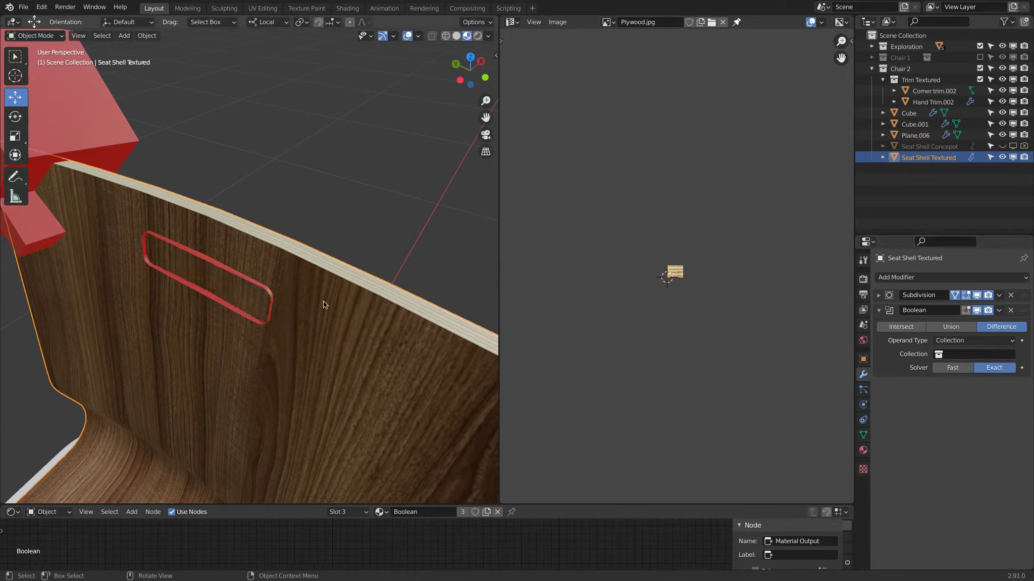
click(244, 283)
middle_drag(268, 249, 299, 256)
key(Tab)
key(a)
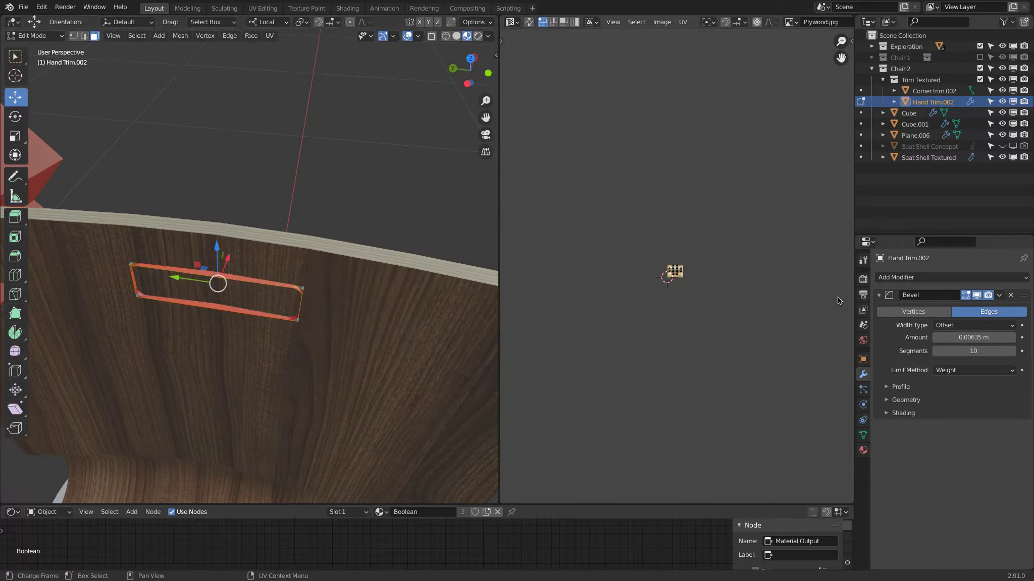
scroll(701, 266, up, 3)
scroll(702, 267, up, 6)
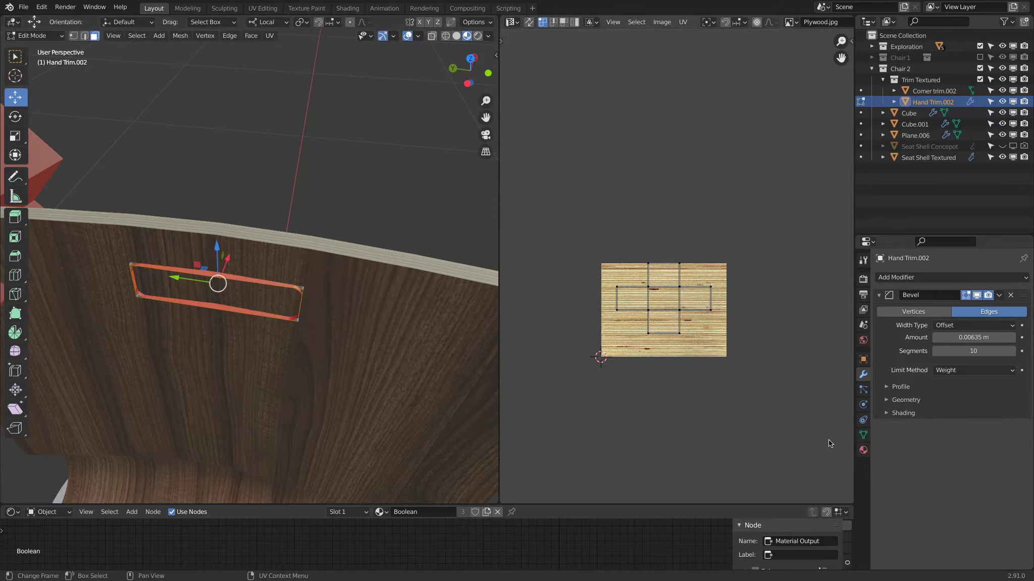
Replace the hand trim cutter's Boolean material with Leg Wood Plywood.
click(863, 452)
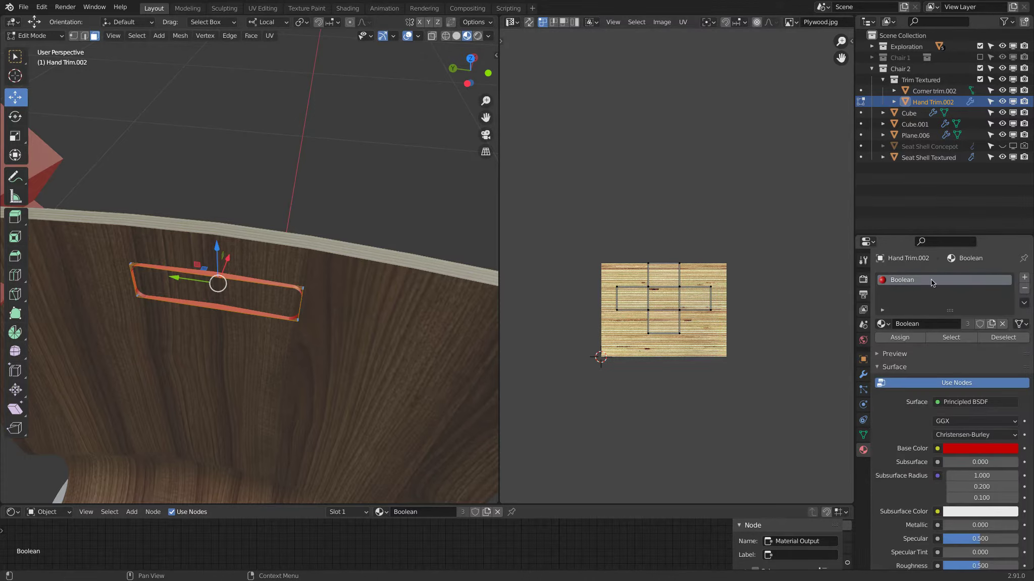
click(883, 324)
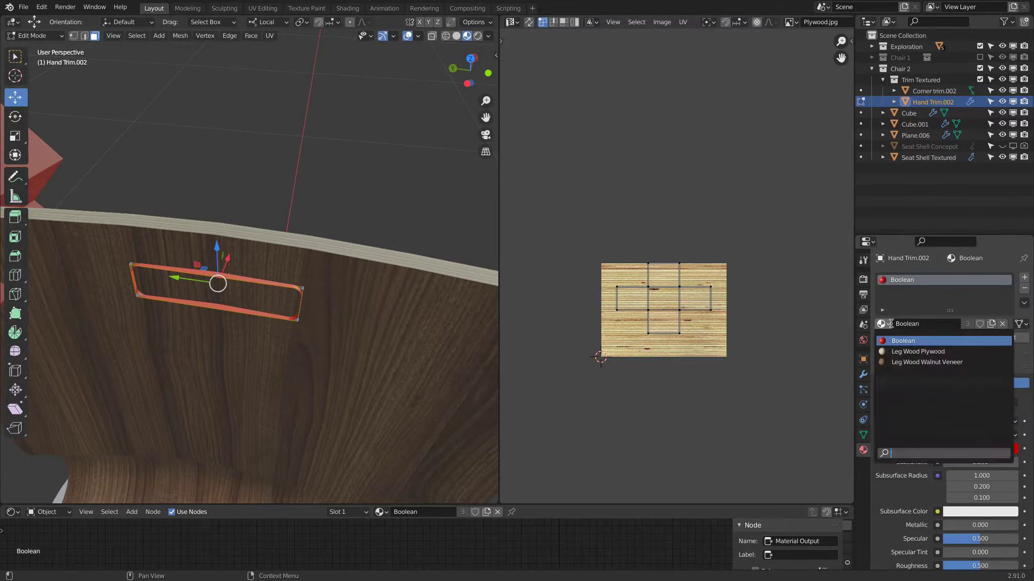
click(893, 351)
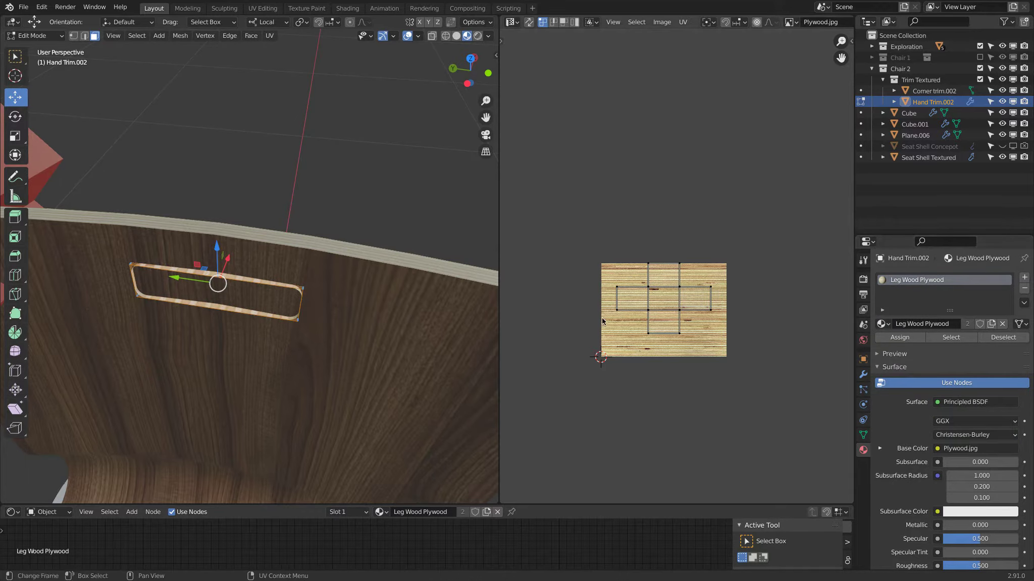
middle_drag(225, 285, 328, 247)
middle_drag(336, 246, 314, 223)
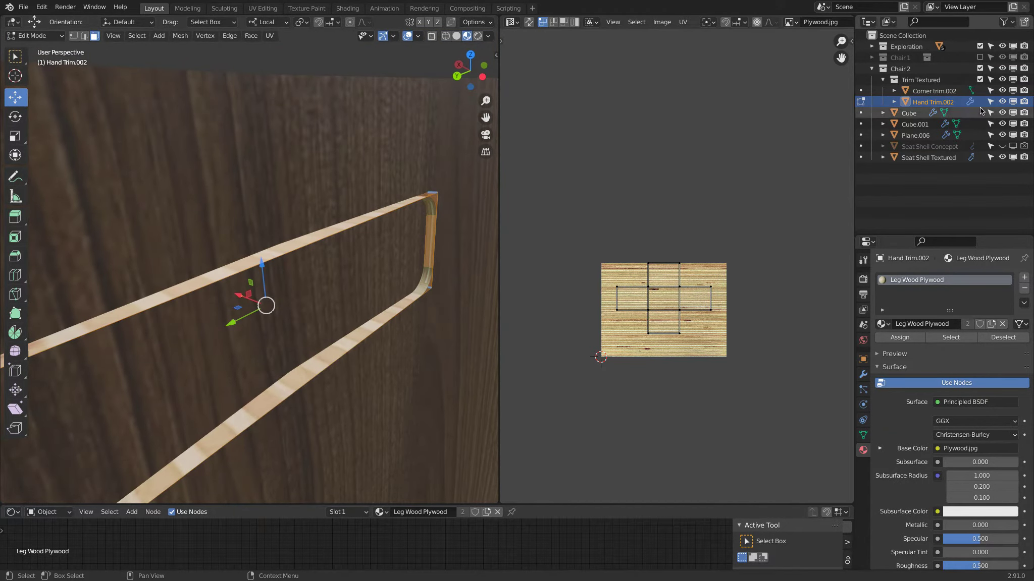
Hide Plane.006, Cube.001, Cube and Seat Shell Textured to isolate the trim cutters.
click(1002, 135)
click(1002, 124)
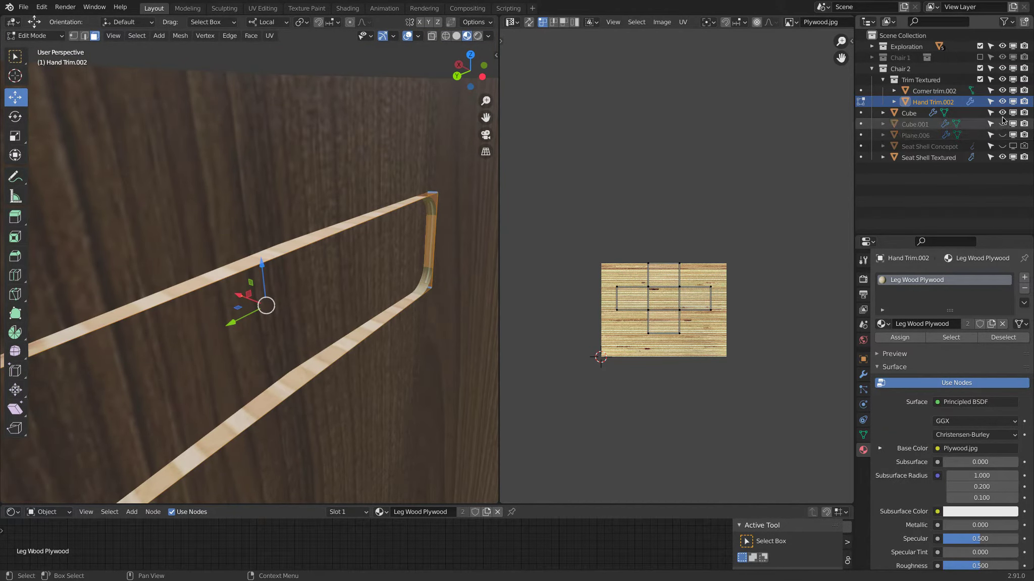
click(1002, 113)
click(1002, 157)
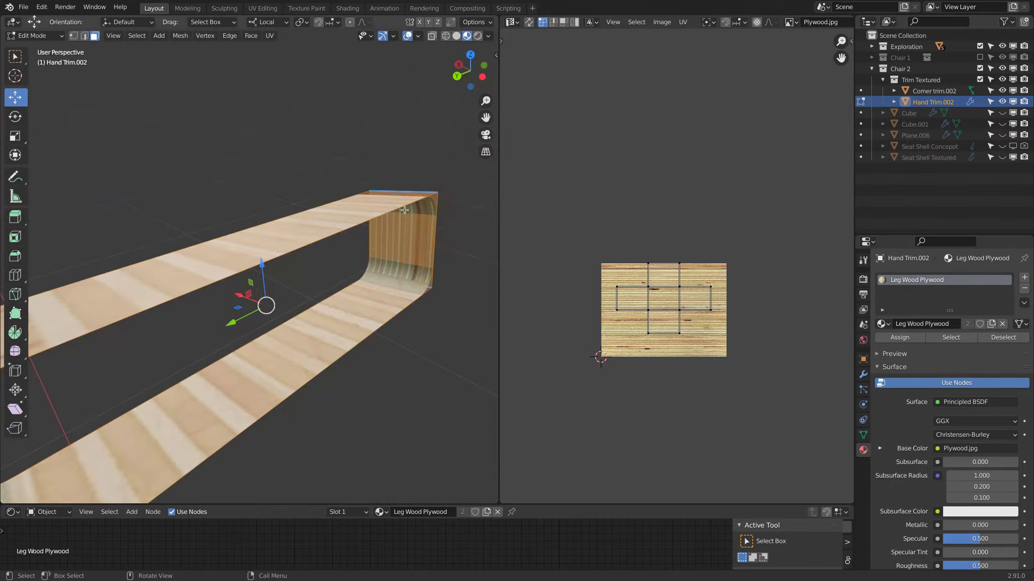
Rotate the UVs of the hand trim cutter's upper face by 90 degrees over the plywood image.
middle_drag(303, 202, 257, 222)
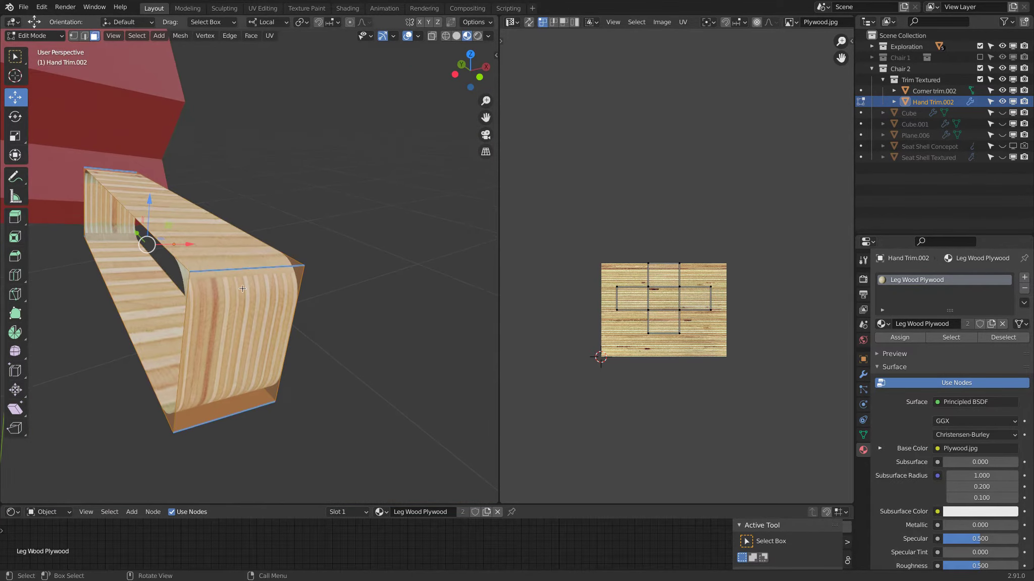
click(232, 315)
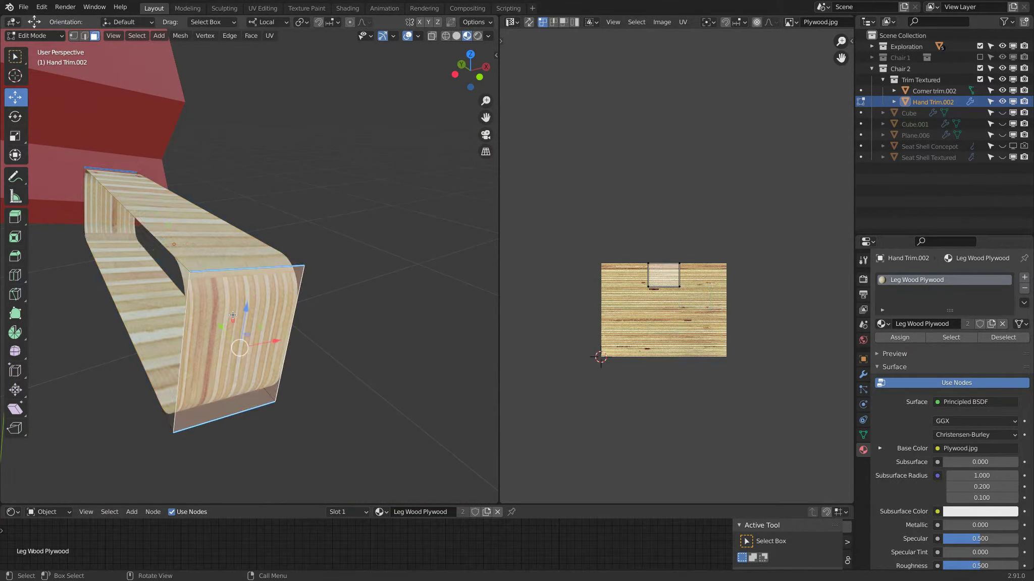
scroll(687, 268, up, 4)
key(a)
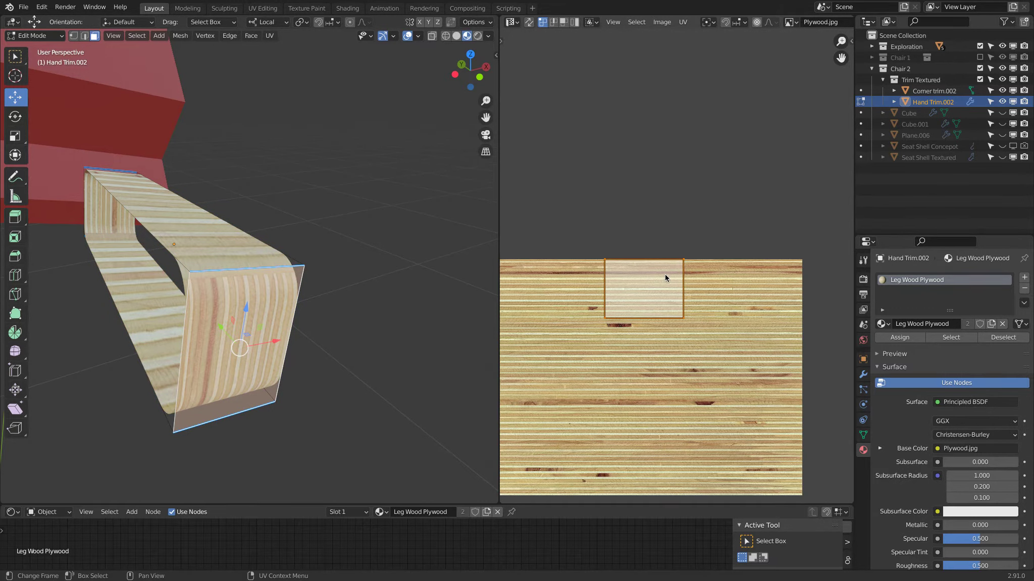
key(g)
click(752, 330)
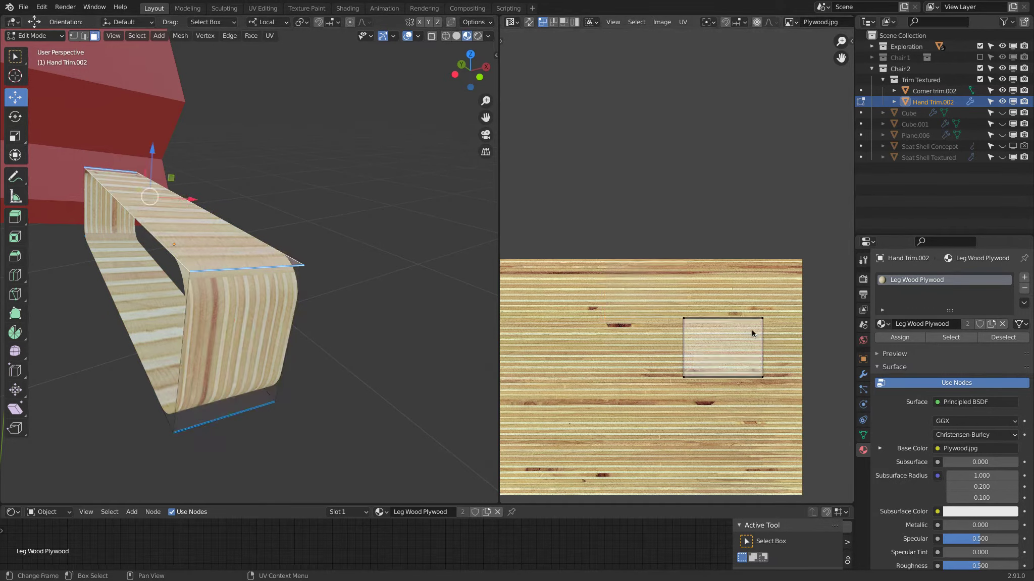
click(746, 334)
text(r90)
key(Return)
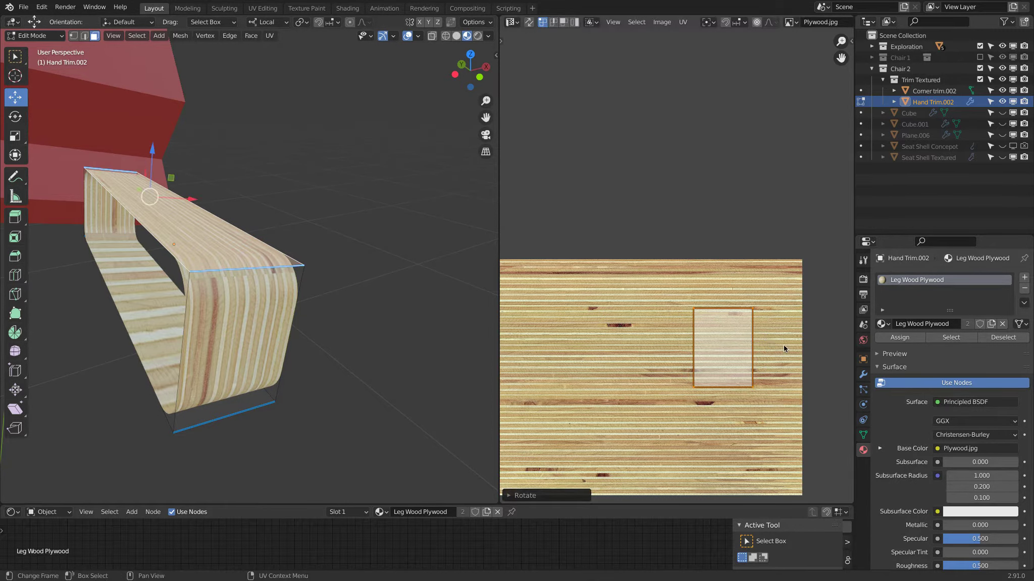
Shrink the upper face's UVs along the Y axis.
key(s)
key(y)
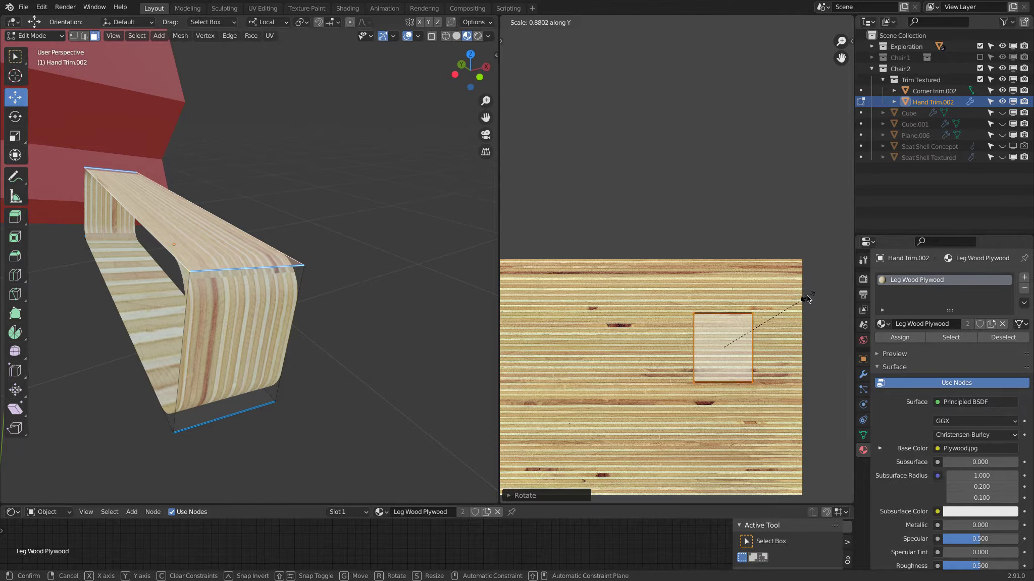
click(790, 314)
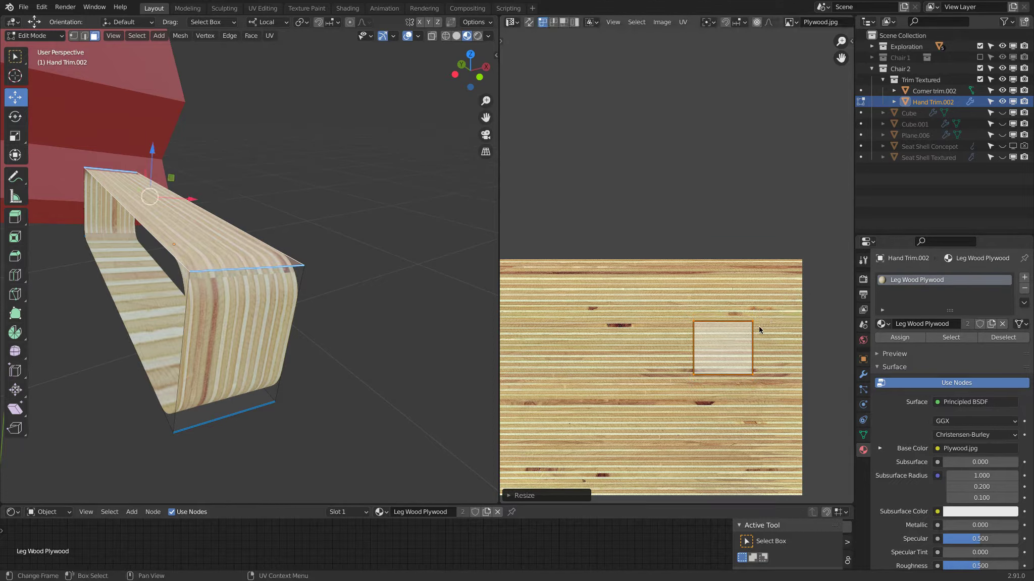
Unwrap all faces of the hand trim cutter together without a seam.
shift+click(202, 217)
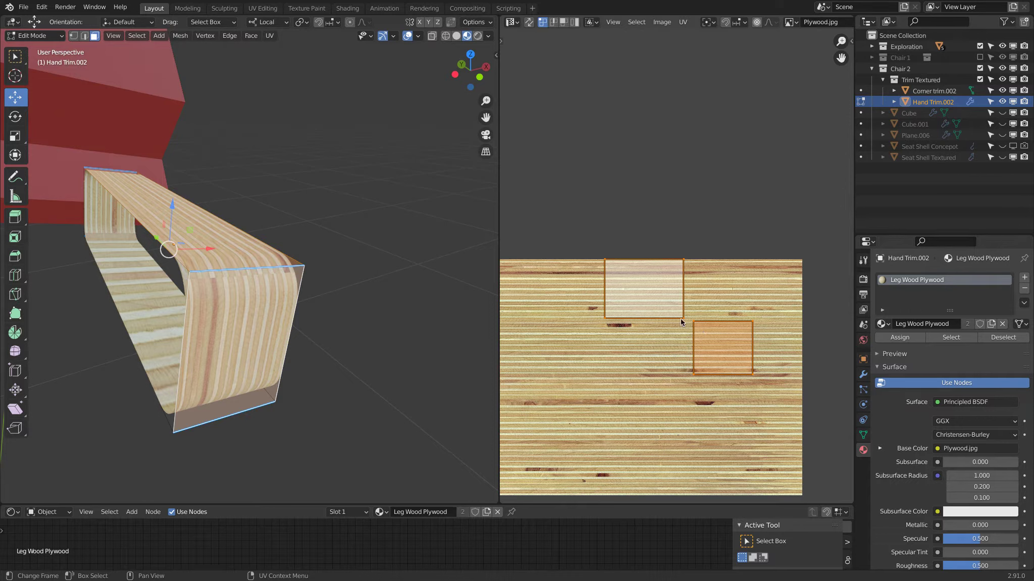
scroll(316, 273, down, 3)
middle_drag(316, 273, 326, 283)
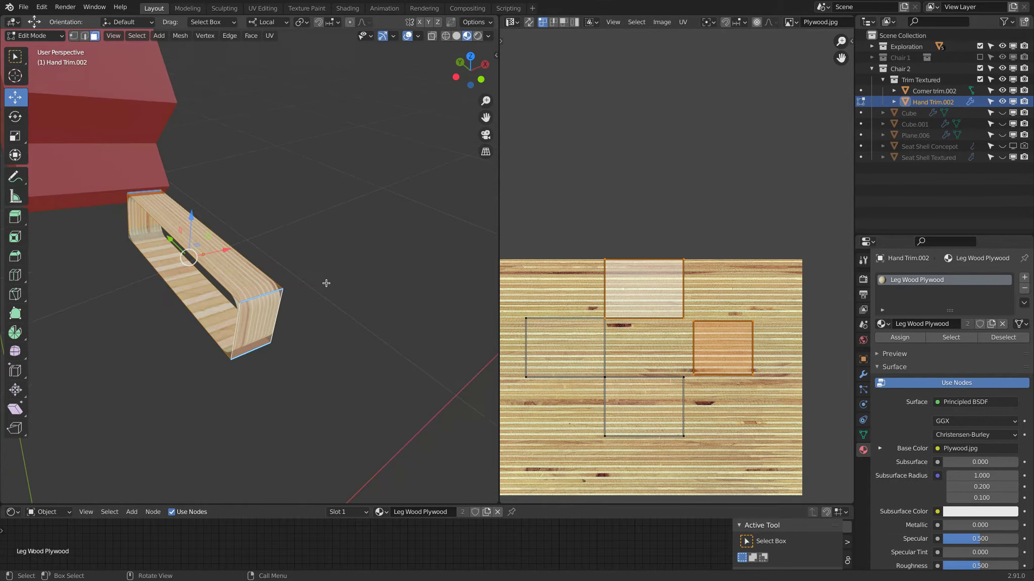
key(u)
click(206, 263)
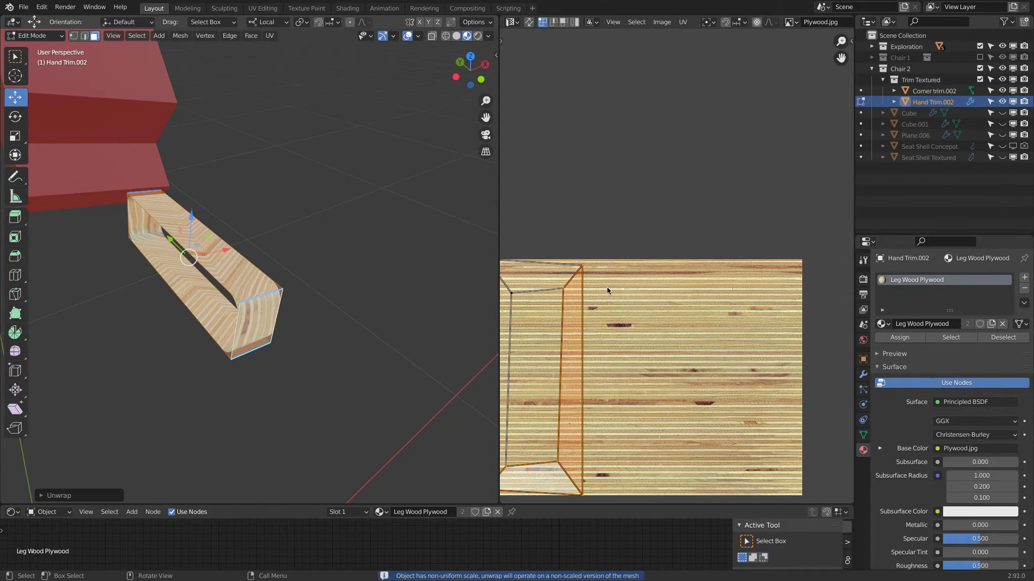
scroll(555, 328, down, 1)
middle_drag(541, 332, 624, 295)
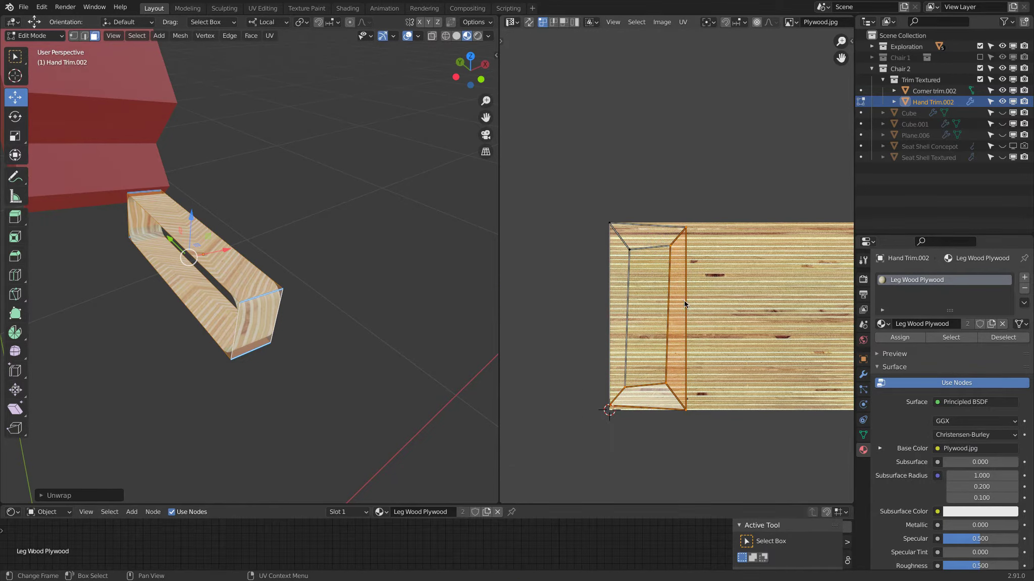
Show Seat Shell Textured to examine the plywood grain around the hand hole against the shell's edge, and hide it again.
click(1002, 158)
middle_drag(354, 222, 334, 244)
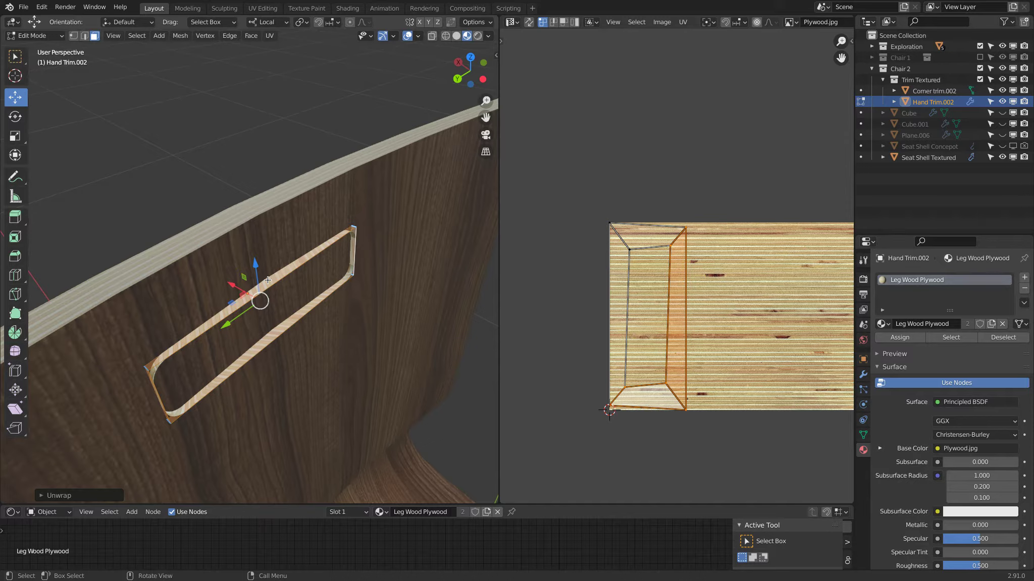
middle_drag(289, 326, 298, 273)
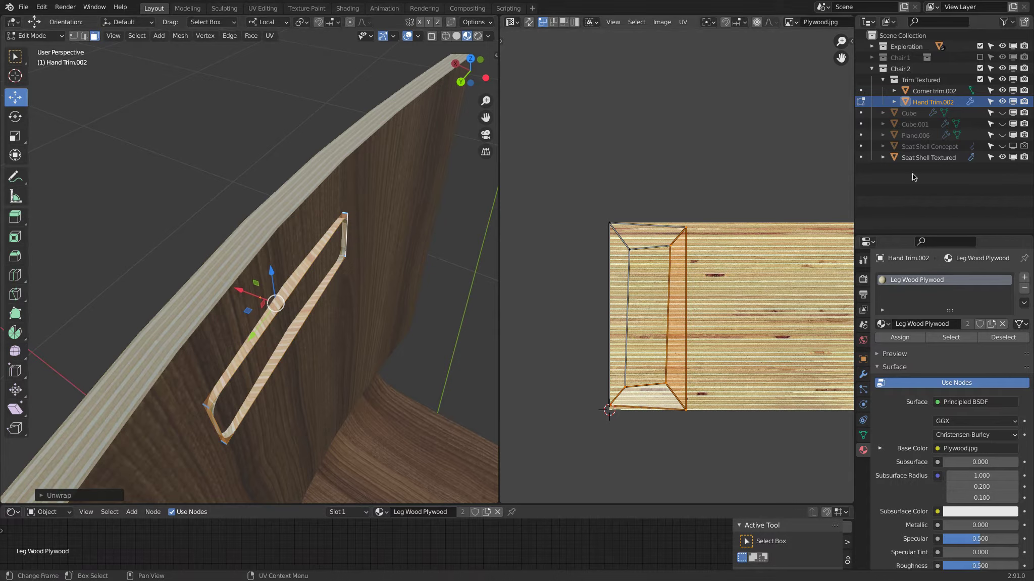
click(1002, 158)
Add a single centred loop cut across the upper face of the hand trim cutter.
middle_drag(348, 236, 252, 235)
key(ctrl+r)
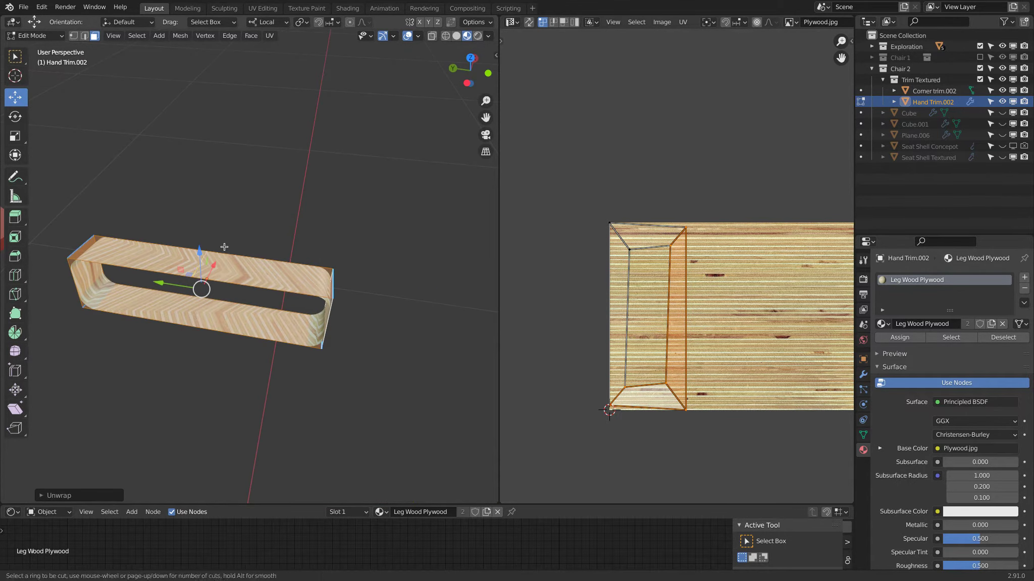
click(225, 247)
right_click(224, 247)
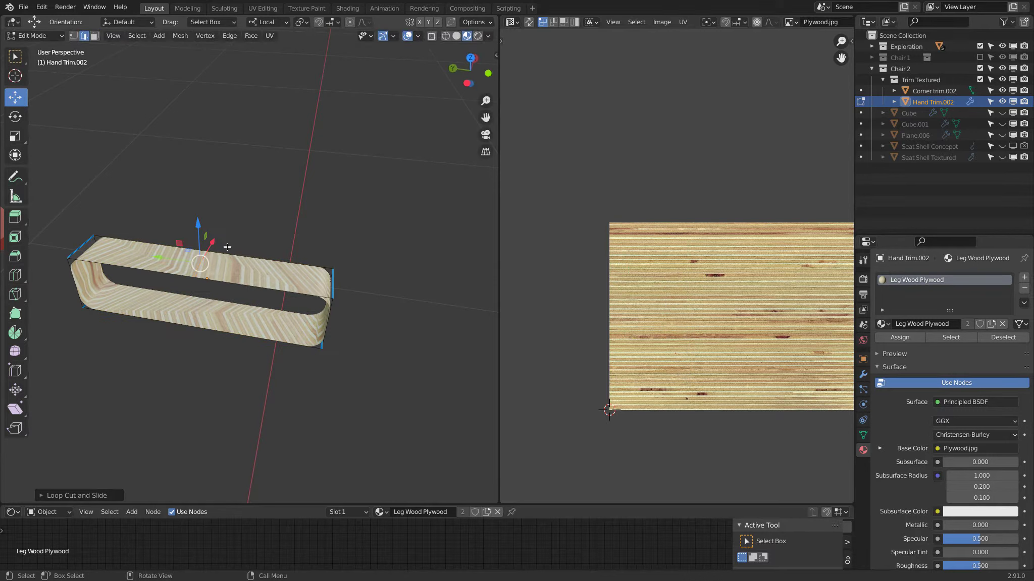
Mark the new edge across the cutter's upper face as a seam.
key(ctrl+e)
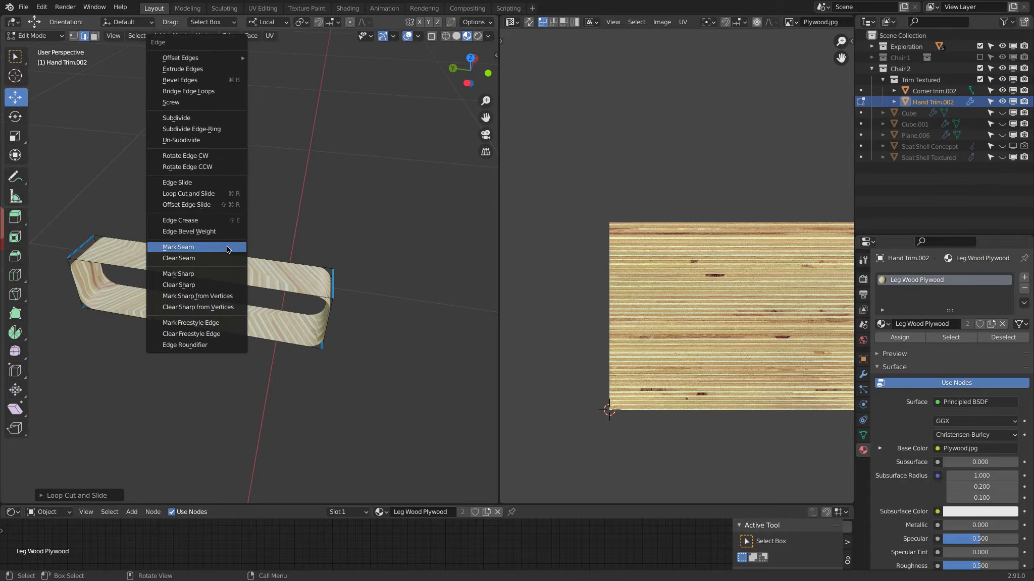
click(227, 247)
click(230, 35)
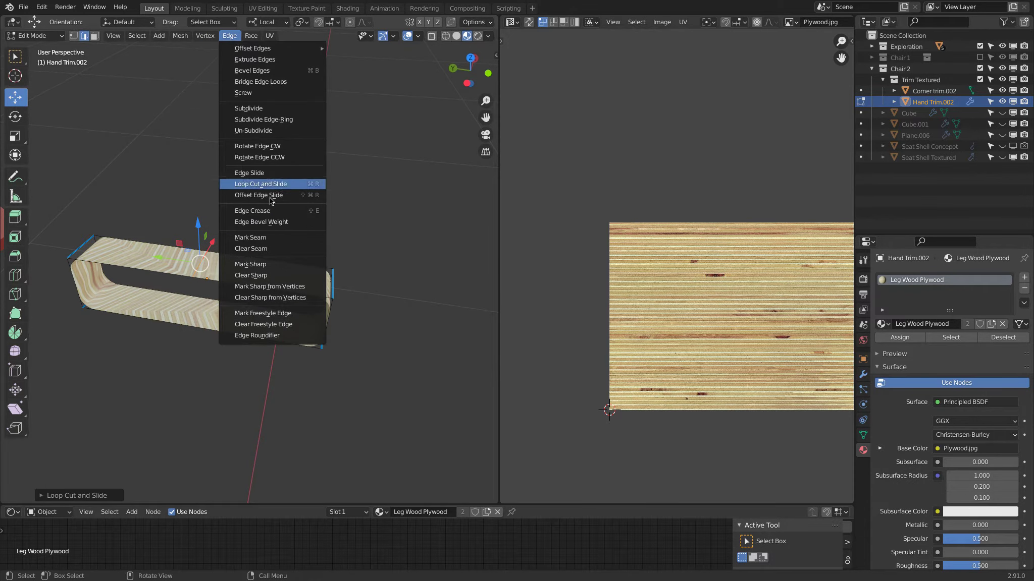
click(277, 238)
Unwrap the whole hand trim cutter along its seam into one continuous UV strip.
key(a)
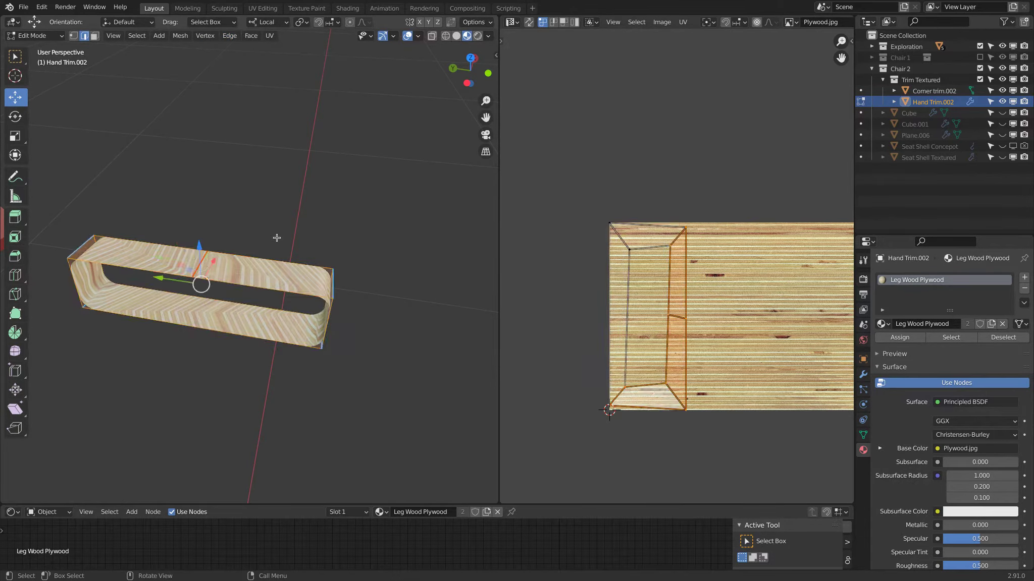
key(u)
click(277, 237)
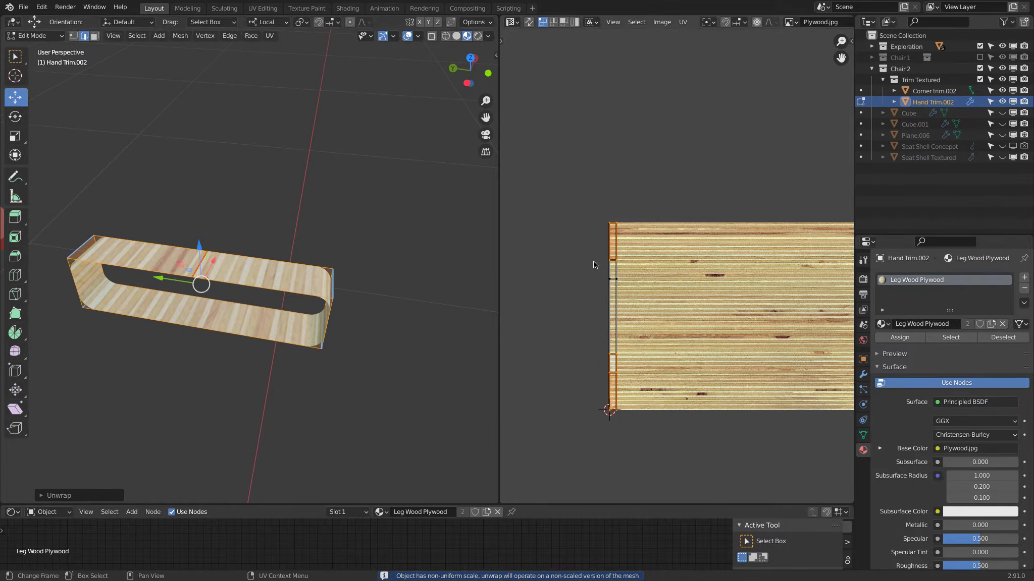
Rotate the cutter's UV strip 90 degrees and move it fully onto the plywood image, slightly above its middle.
key(a)
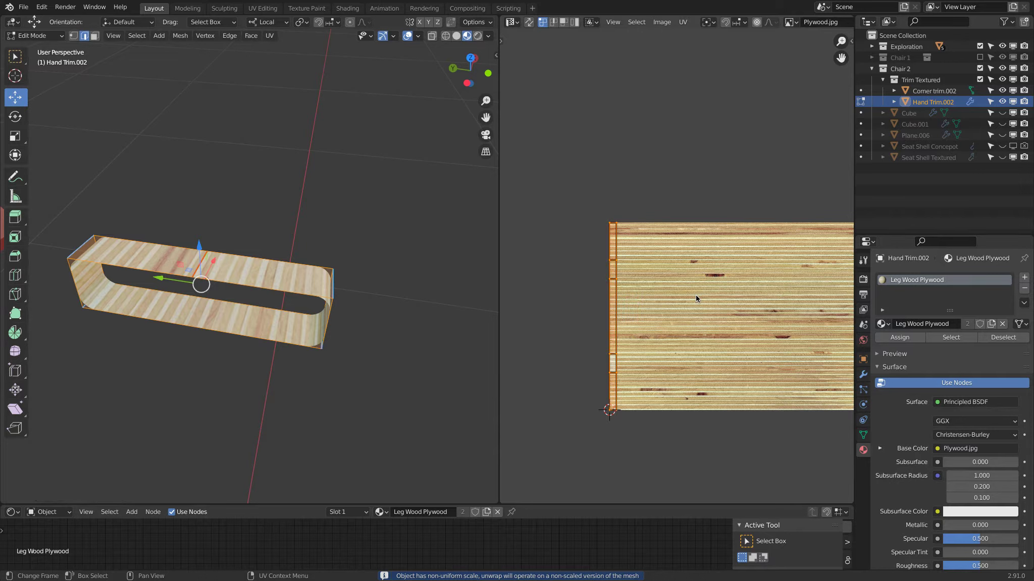
key(r)
key(9)
key(0)
key(Return)
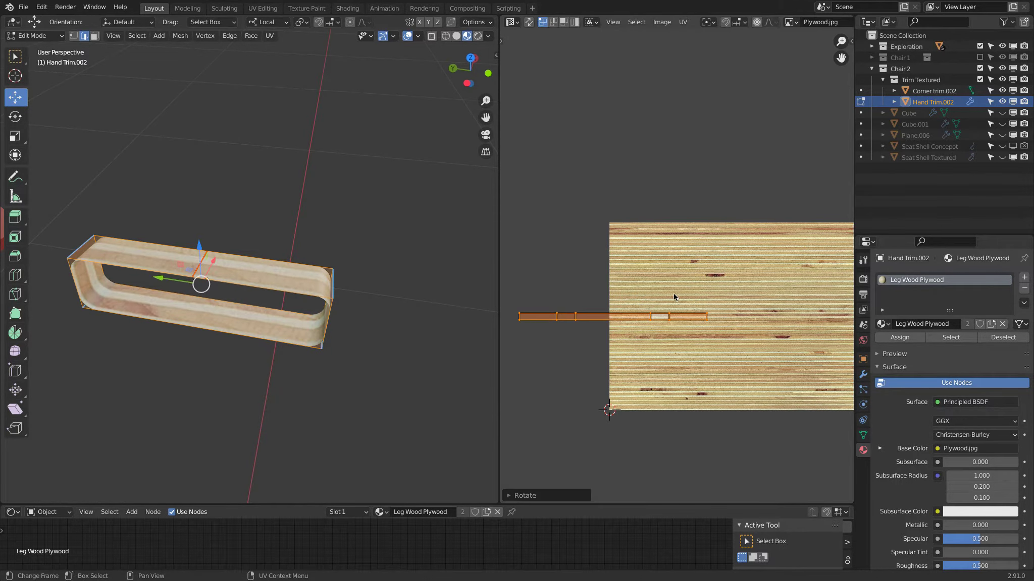
key(g)
click(747, 292)
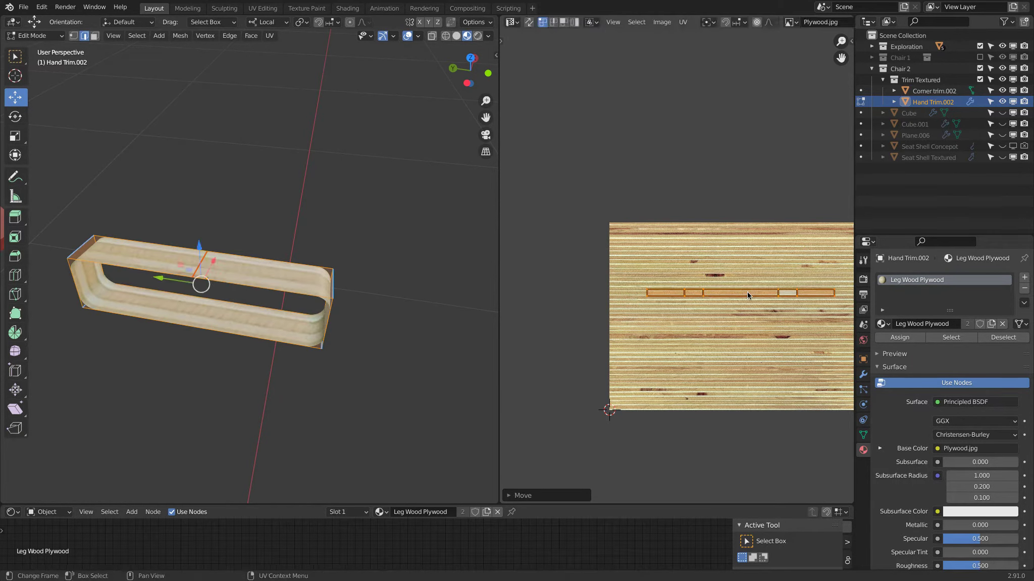
Show Seat Shell Textured again and return the hand trim cutter to Object Mode.
scroll(677, 268, down, 1)
middle_drag(323, 222, 290, 233)
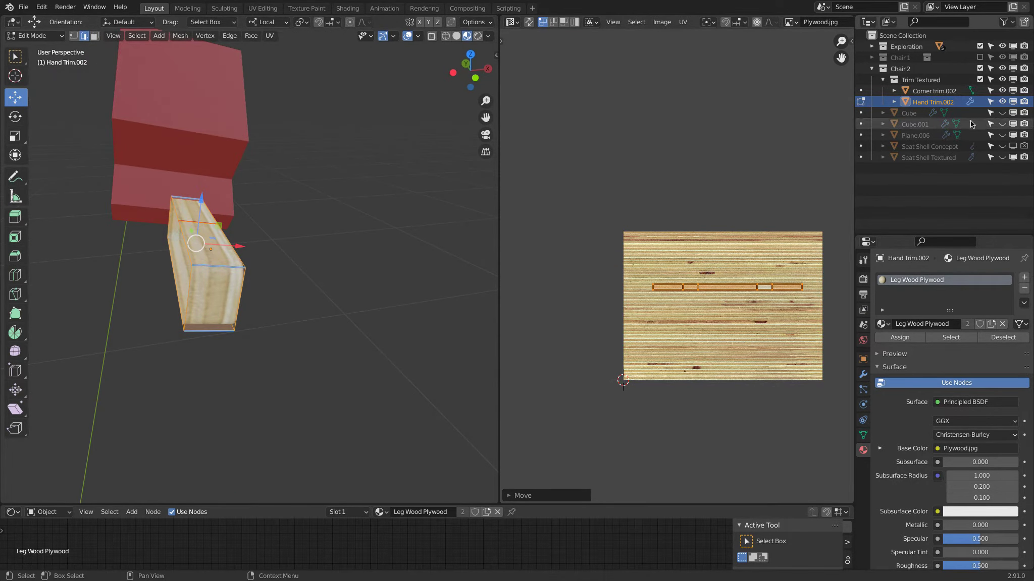
click(1002, 157)
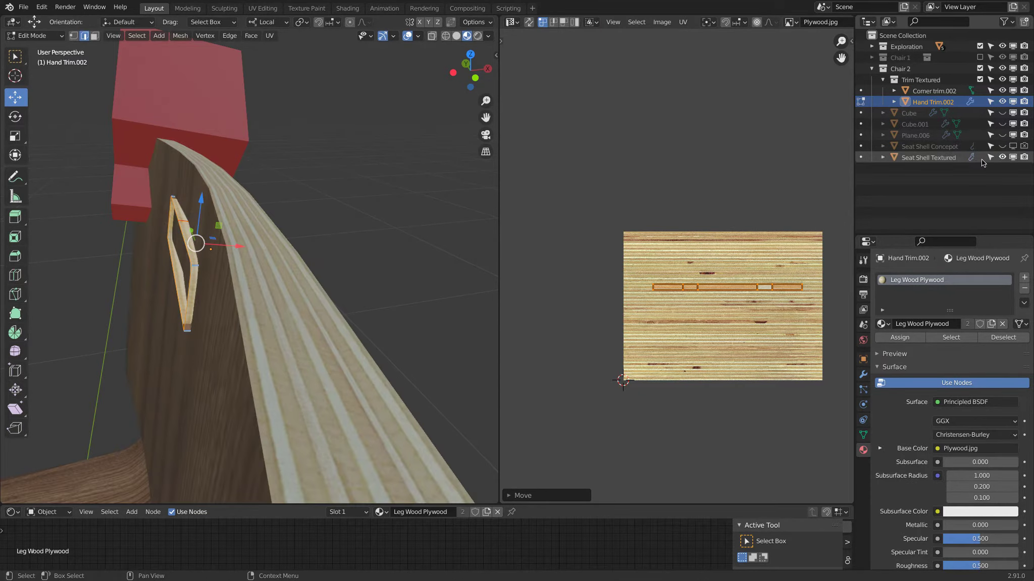
scroll(328, 273, up, 3)
mouse_move(328, 273)
middle_down()
mouse_move(340, 266)
mouse_move(320, 261)
middle_up()
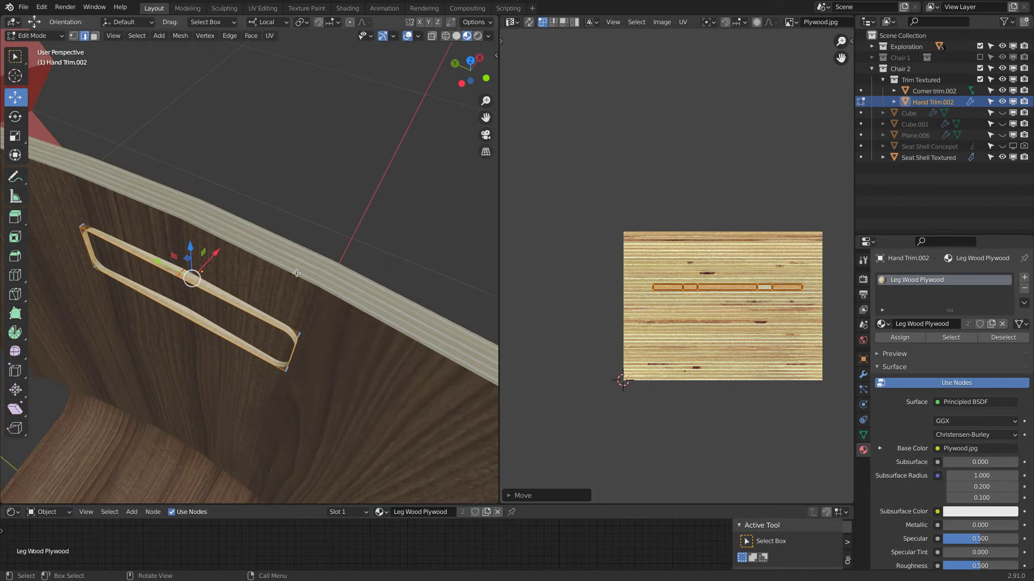
key(Tab)
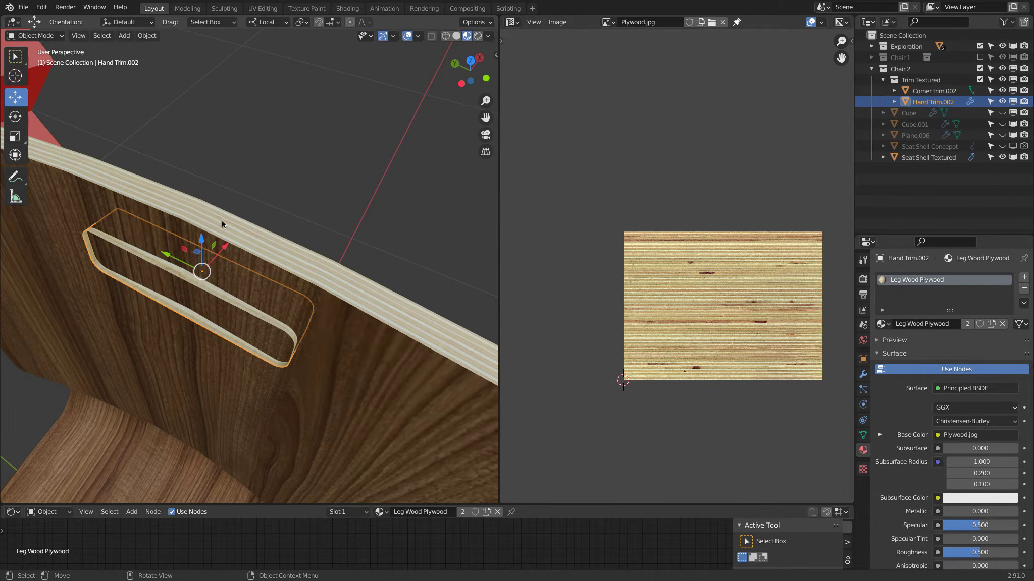
Add Seat Shell Textured to the selected hand trim cutter and enter Edit Mode on both objects together.
scroll(222, 224, down, 3)
scroll(222, 224, up, 3)
middle_drag(222, 224, 293, 273)
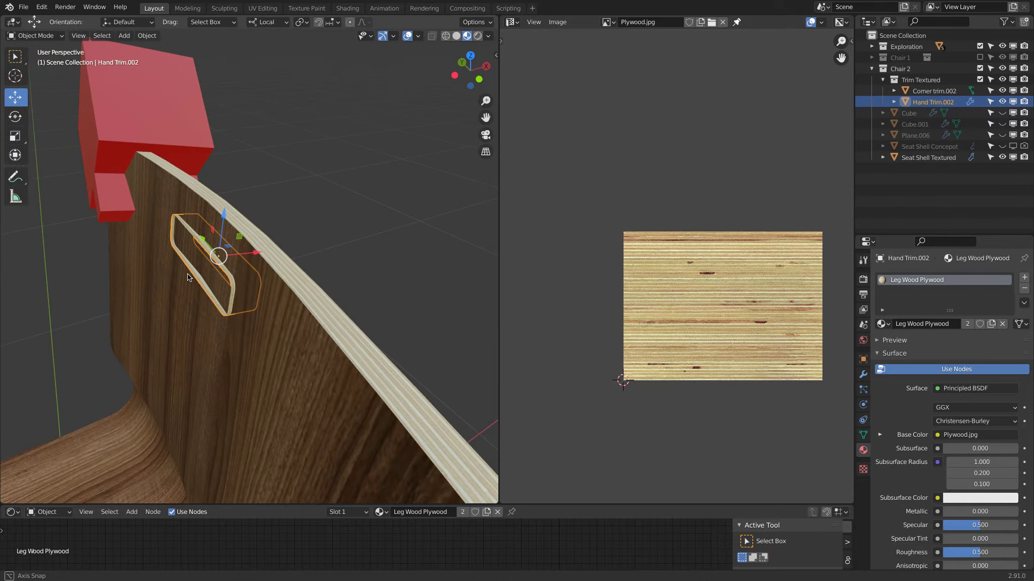
shift+click(293, 269)
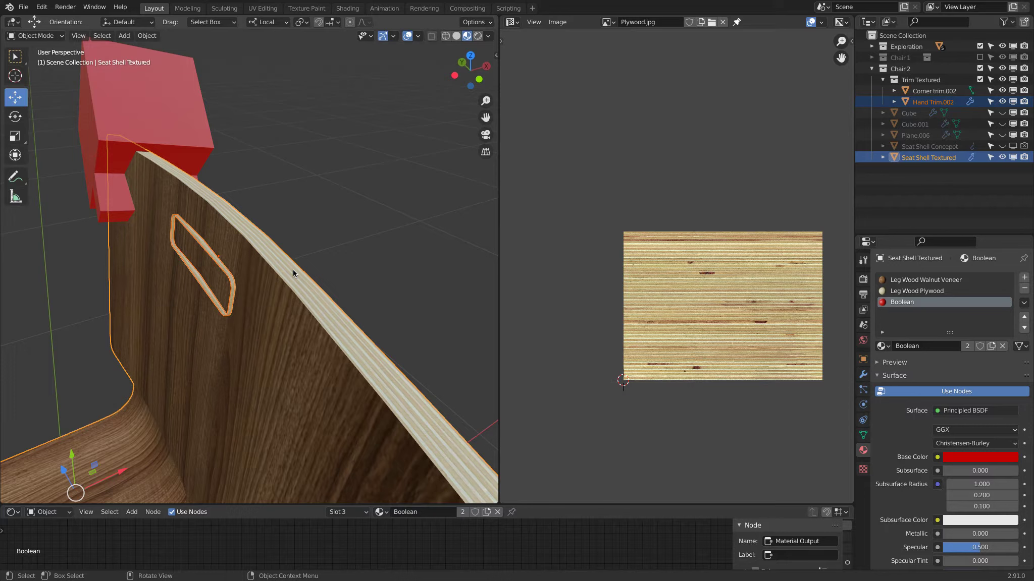
key(Tab)
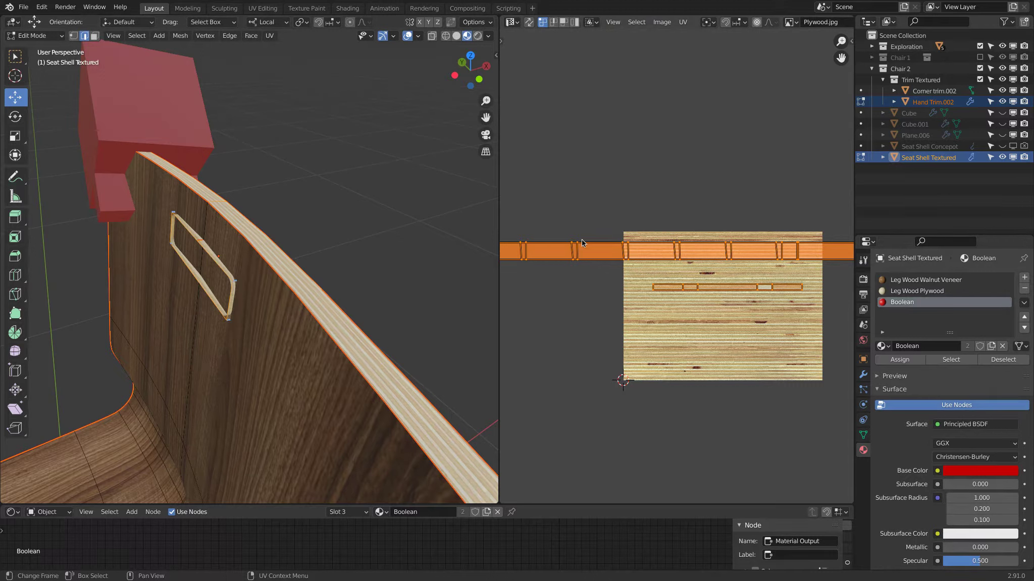
Select only the hand trim's UV island and move it about 0.246 up along Y onto the seat shell's edge strip.
scroll(750, 282, up, 4)
key(alt+a)
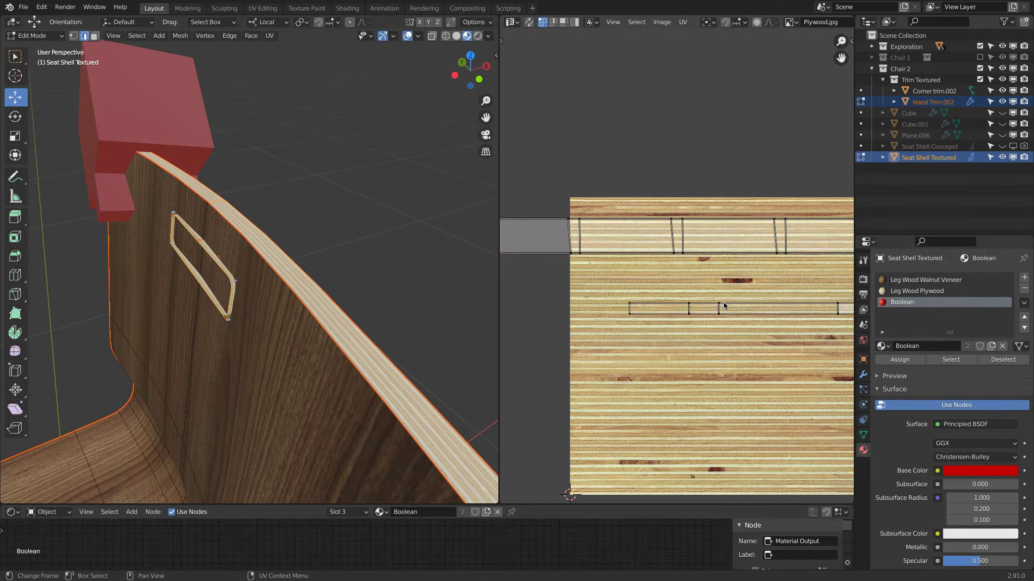
key(l)
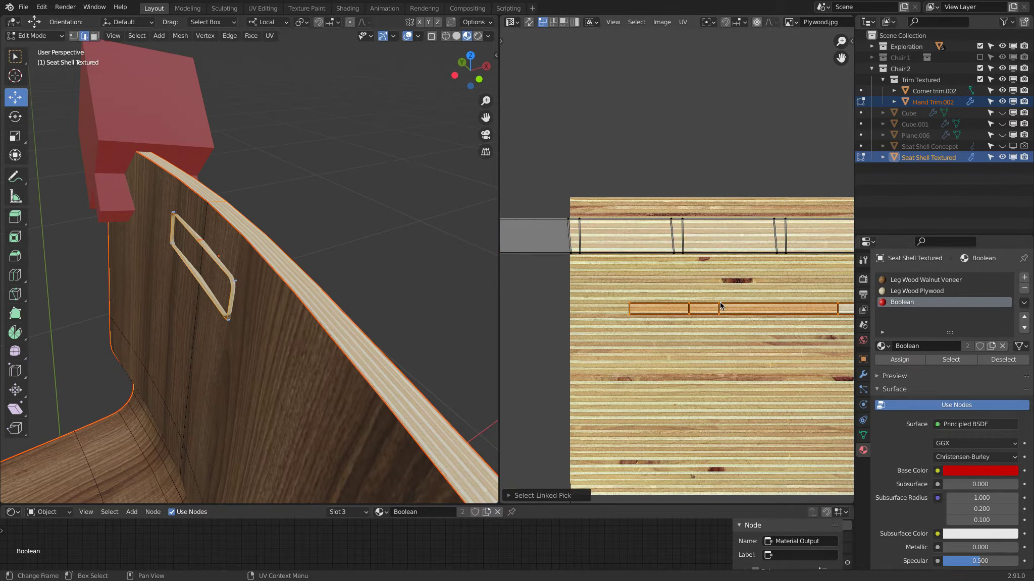
key(g)
key(y)
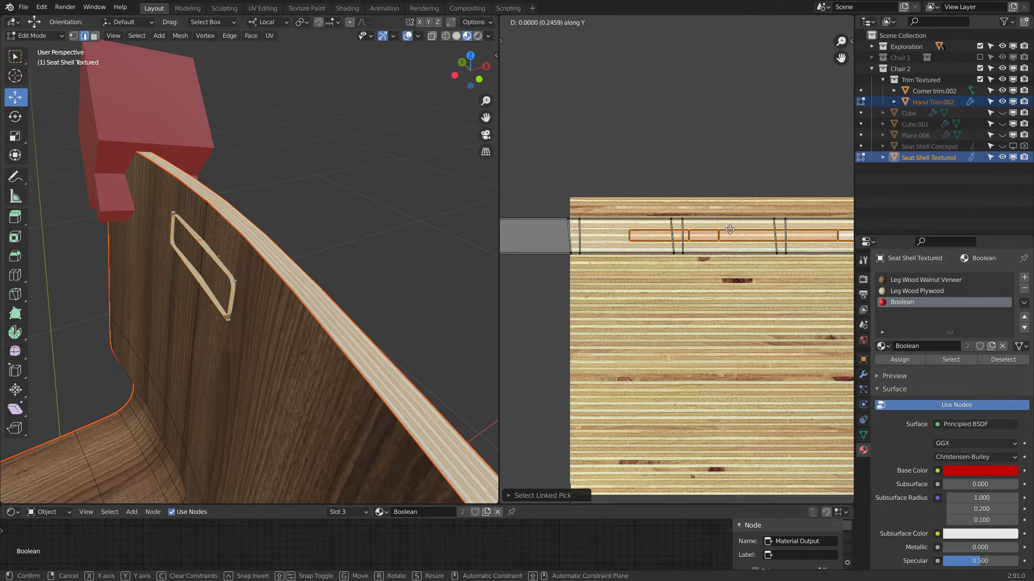
click(729, 228)
ctrl+scroll(706, 230, right, 3)
scroll(685, 234, up, 1)
key(s)
key(y)
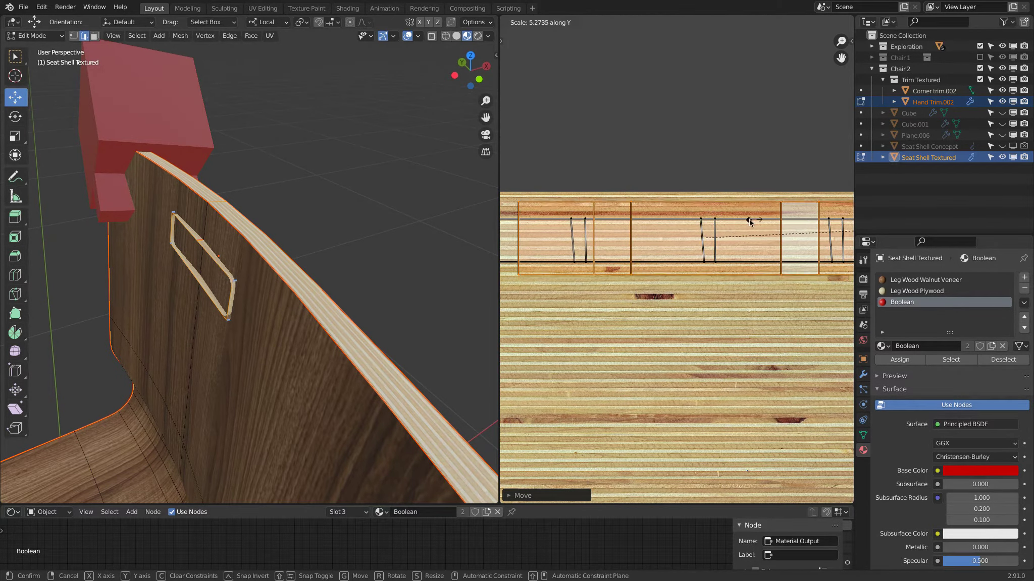
click(741, 234)
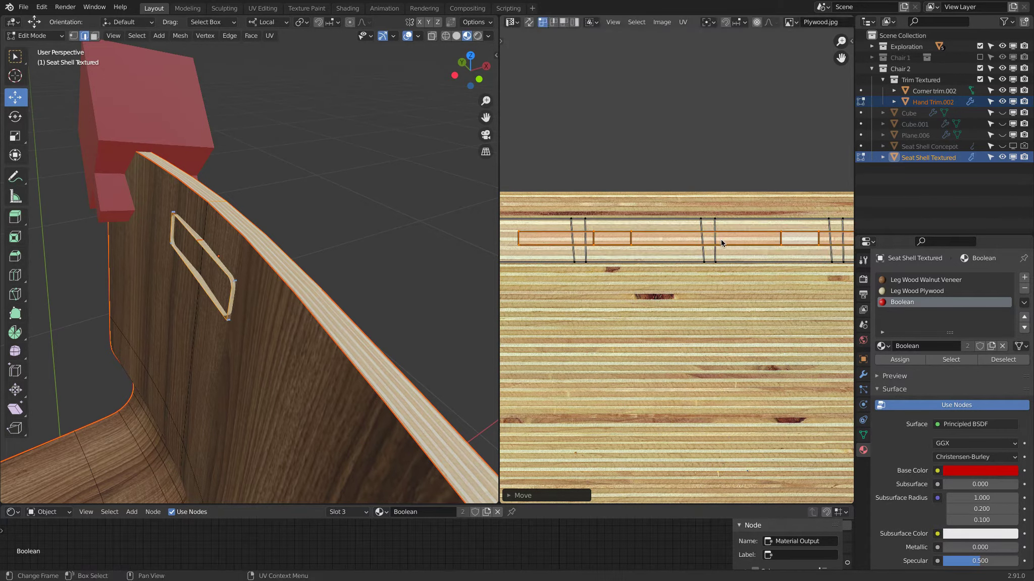
Scale the hand trim's UV strip along Y to almost the height of the seat shell's edge strip.
scroll(765, 220, down, 3)
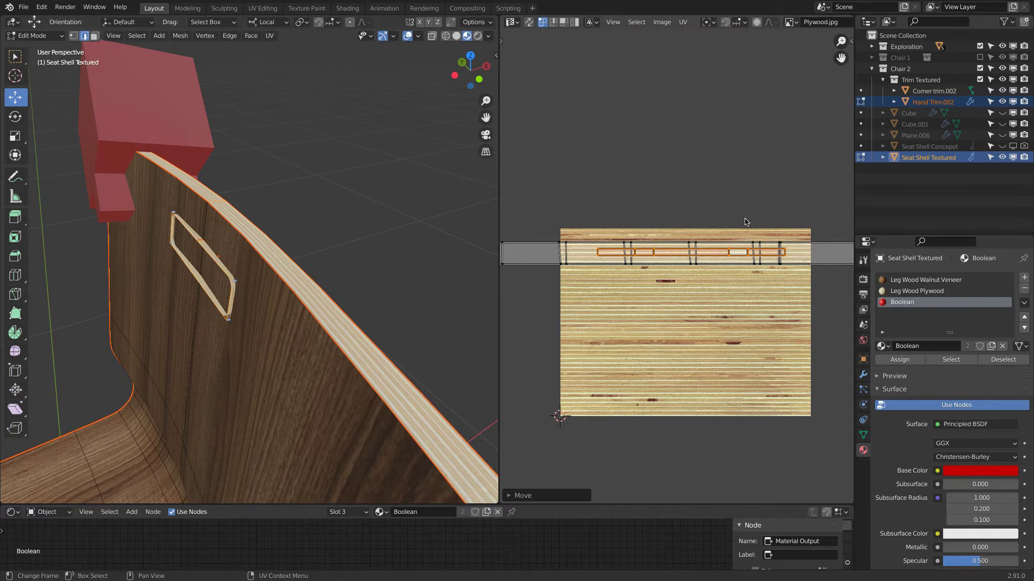
key(s)
key(y)
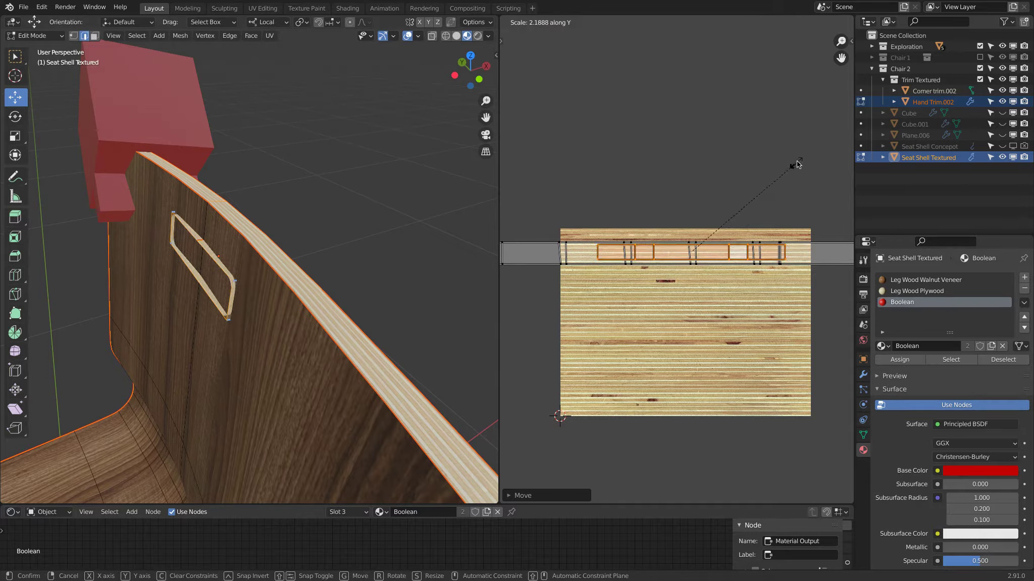
click(830, 139)
Shift the hand trim's UV strip about 0.004 along Y to line its upper edge up with the shell's strip.
scroll(680, 251, up, 4)
scroll(681, 237, up, 1)
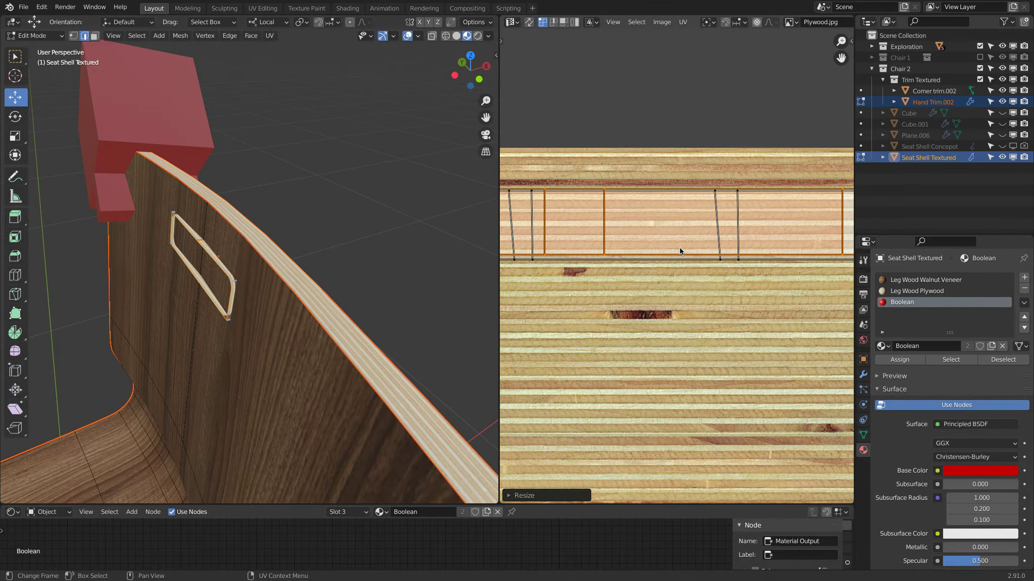
scroll(679, 220, up, 1)
key(g)
key(y)
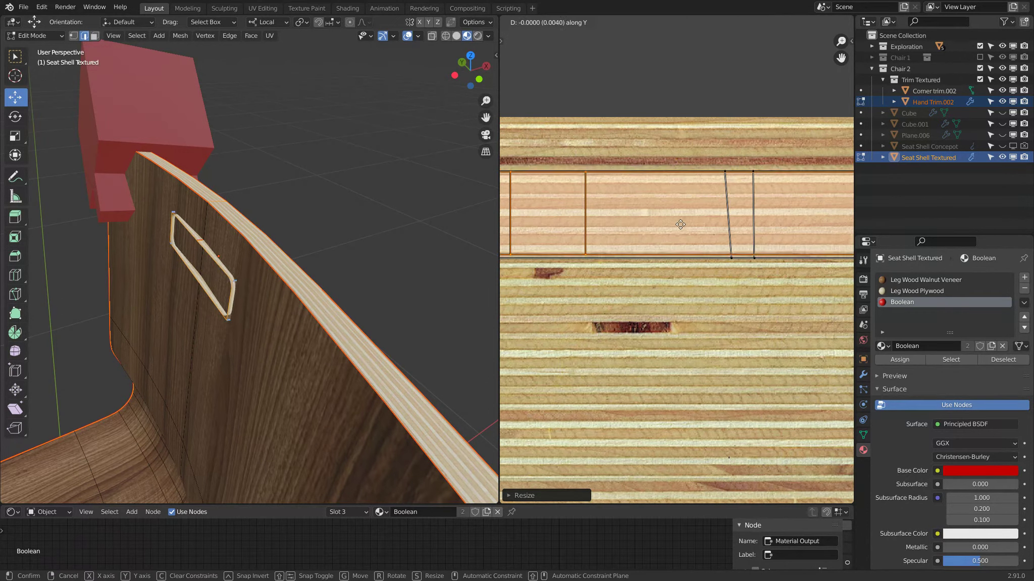
click(680, 226)
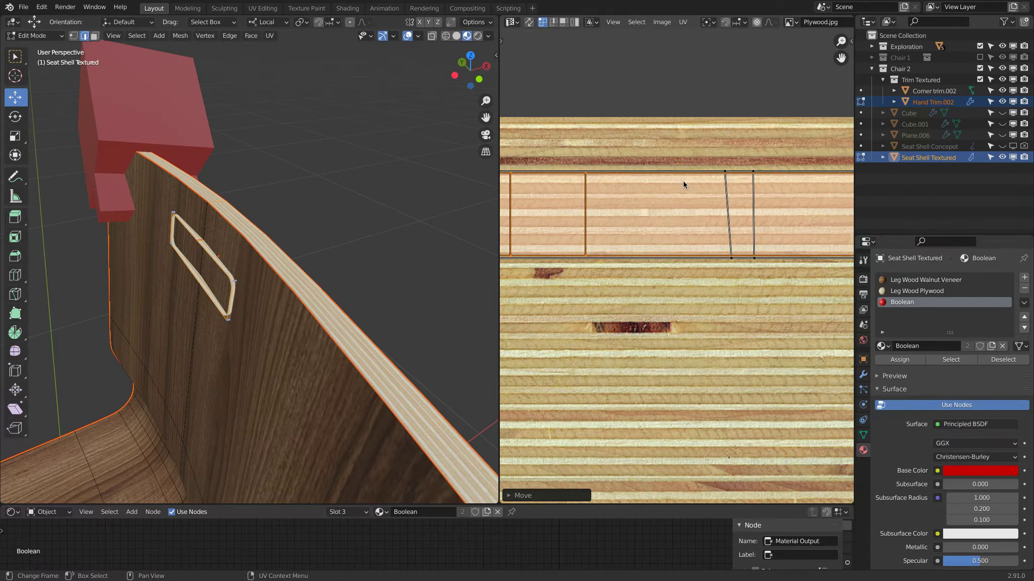
Scale the hand trim's UV strip by about 1.04 along Y to match the shell's strip, and return to Object Mode.
key(s)
key(y)
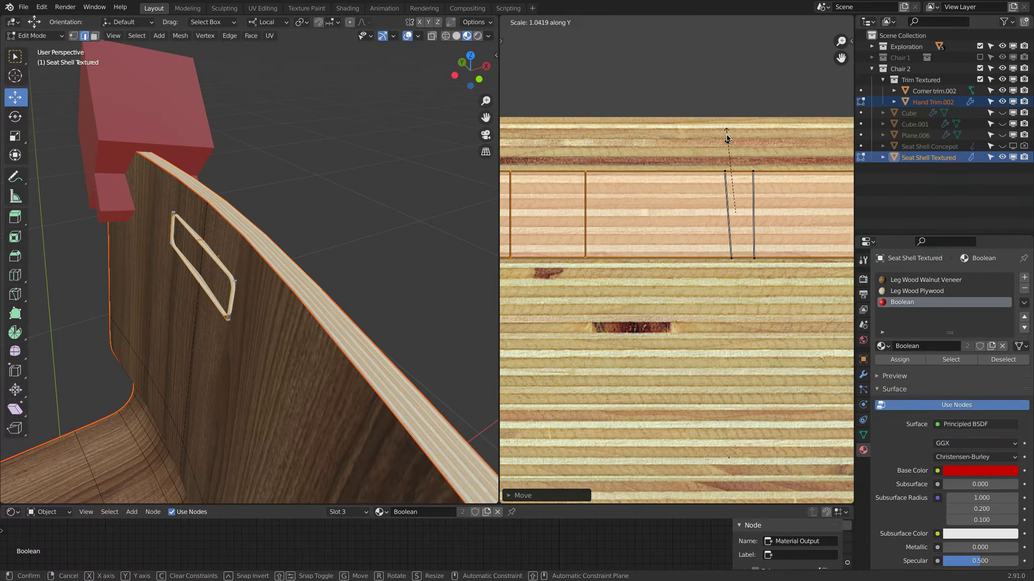
click(726, 135)
key(g)
key(y)
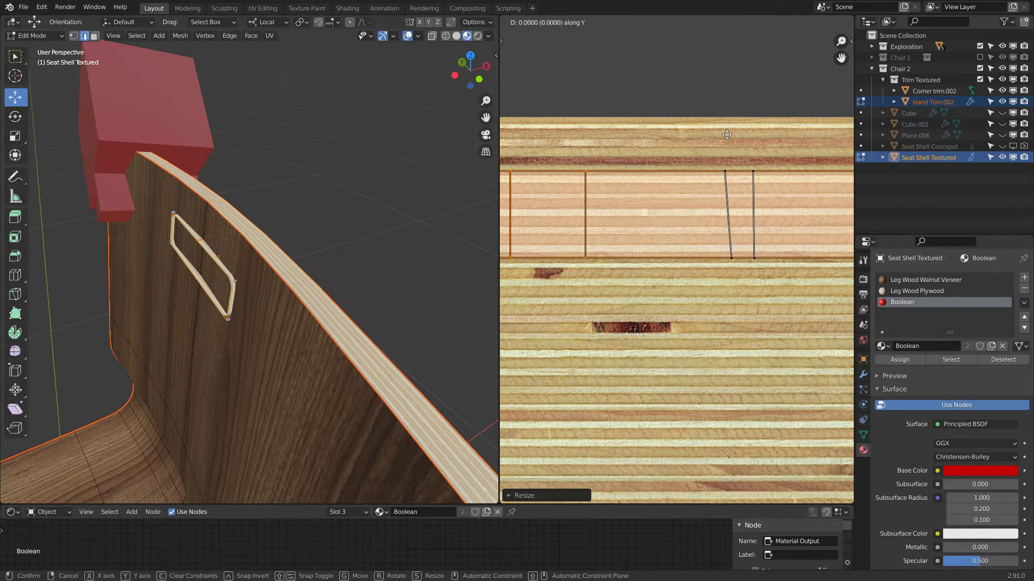
click(727, 134)
middle_drag(308, 228, 371, 240)
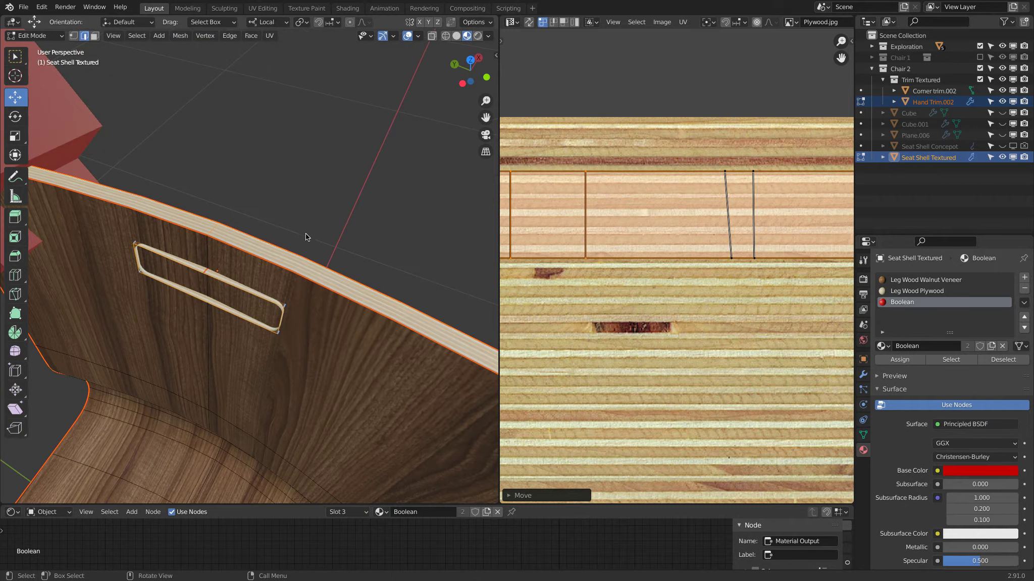
key(Tab)
middle_drag(192, 170, 215, 176)
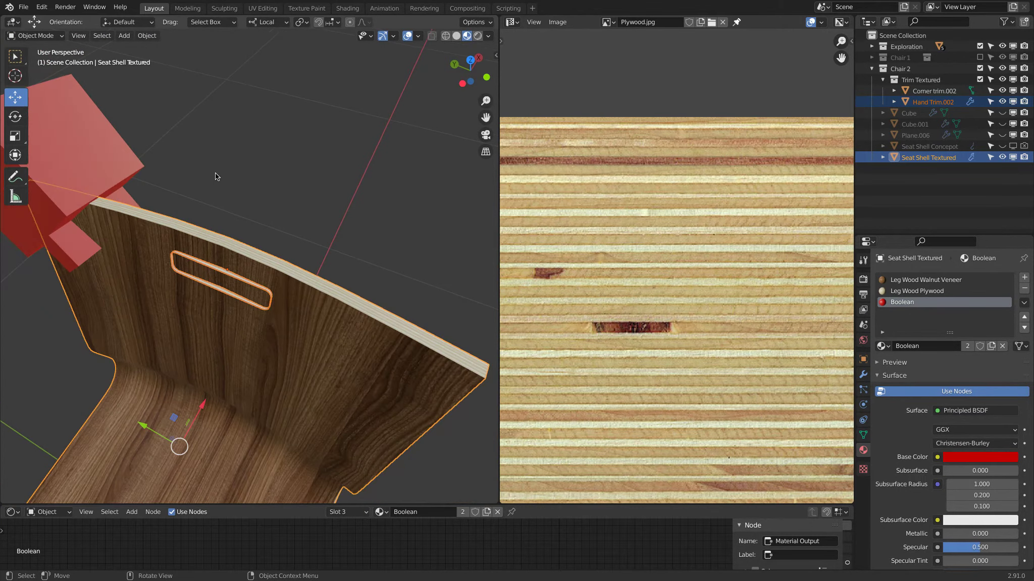
Exclude the Trim Textured collection from the view and assign it as the cutting collection of Seat Shell Textured's Boolean modifier.
click(270, 295)
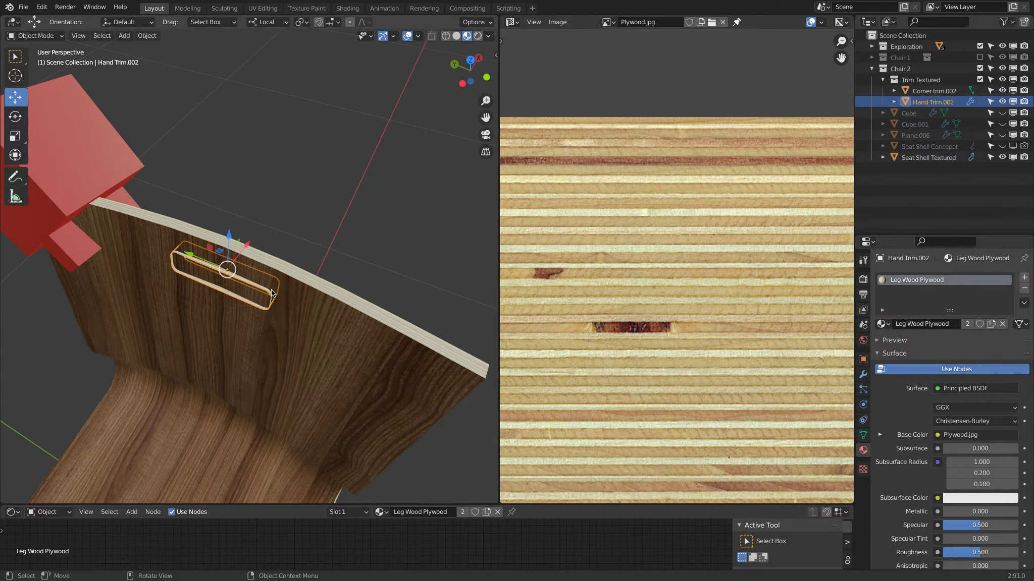
click(980, 79)
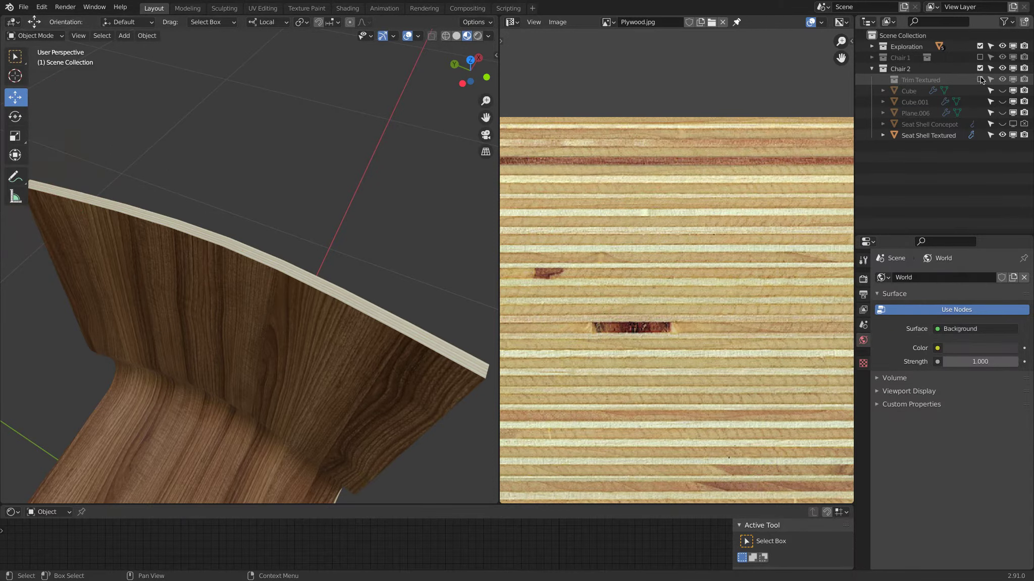
click(356, 370)
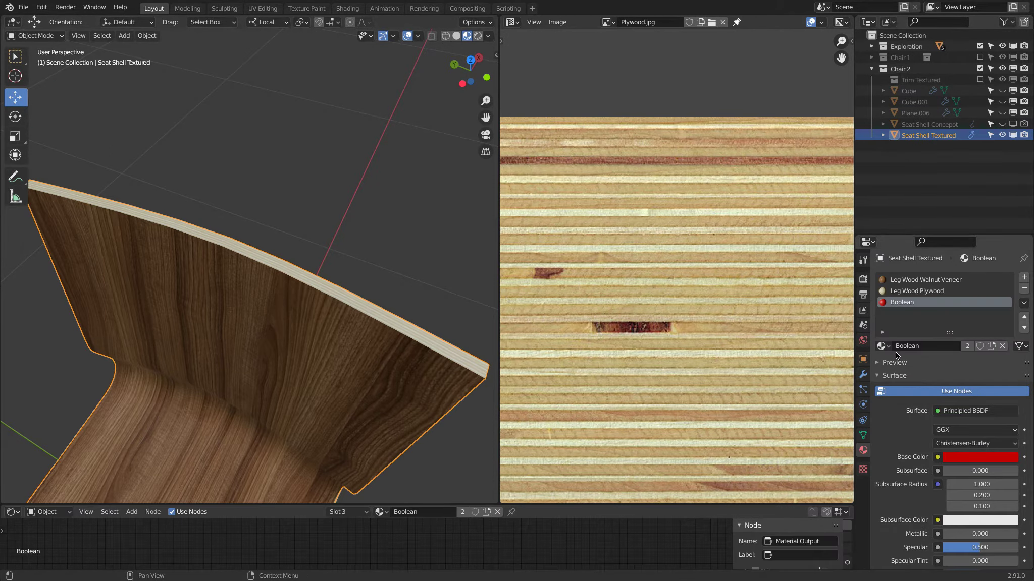
click(864, 376)
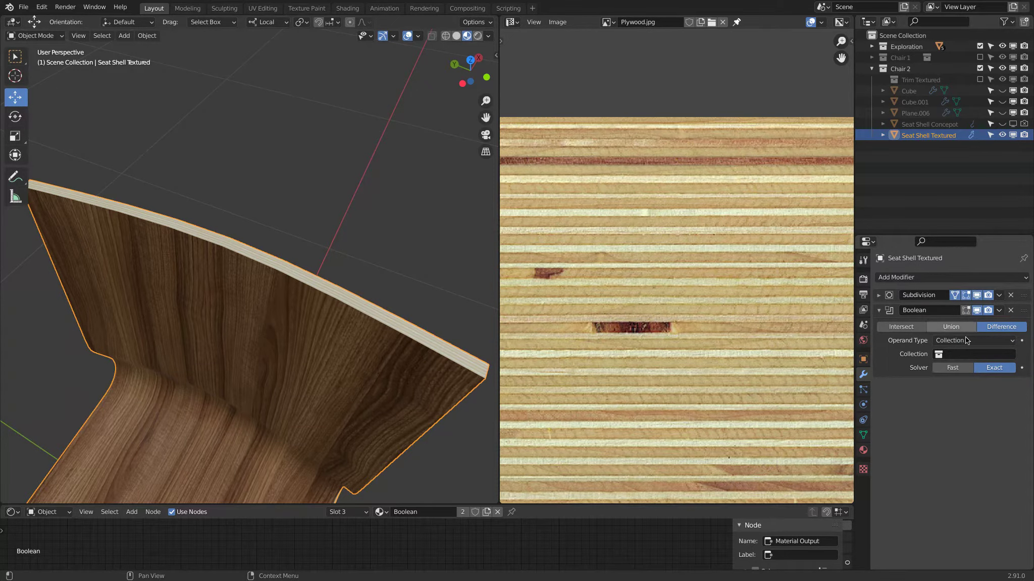
click(966, 354)
key(Return)
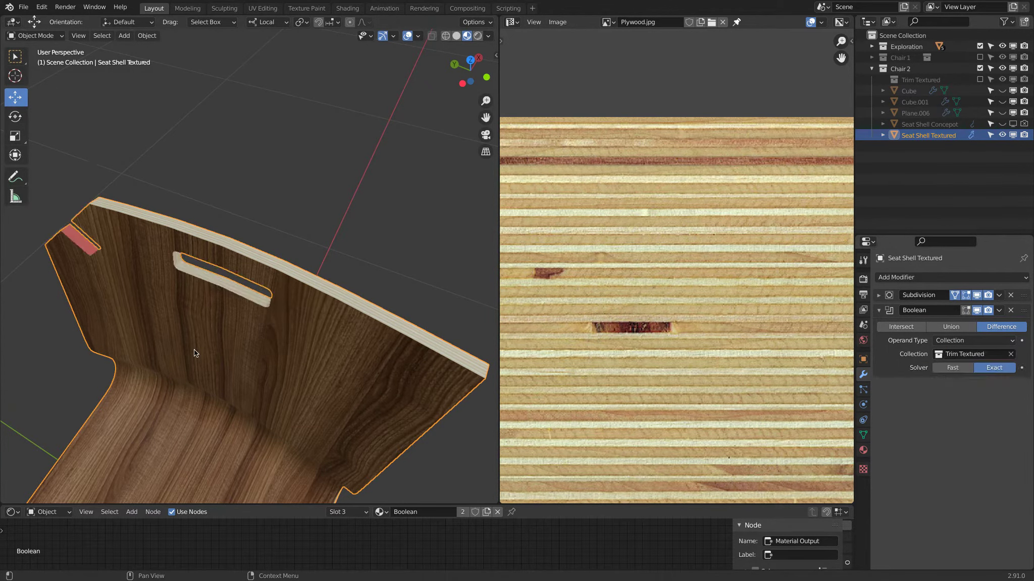
Examine the plywood layers inside the hand hole and the corner cut from several sides of the seat shell.
middle_drag(215, 232, 309, 222)
key(alt+a)
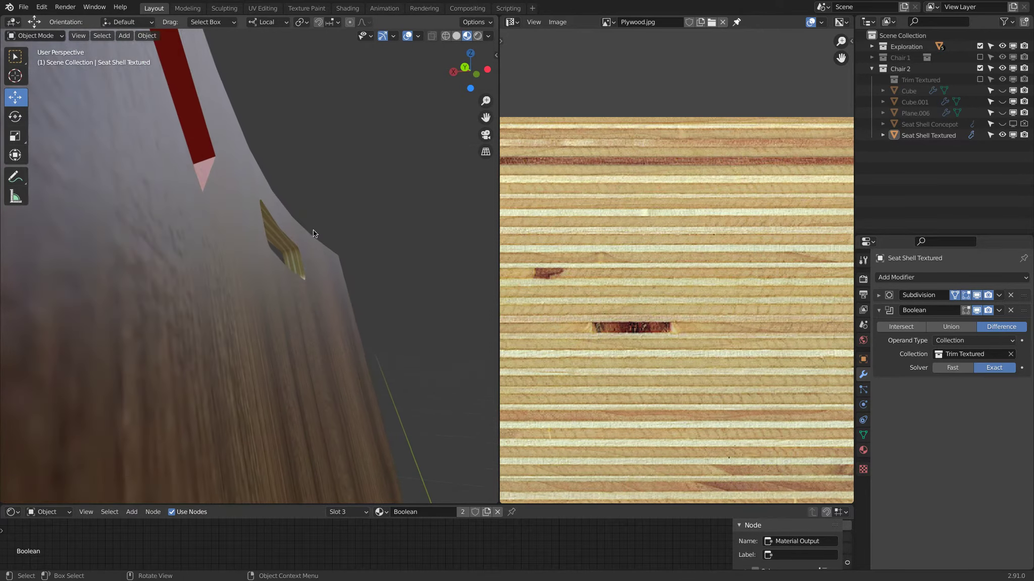
middle_drag(317, 179, 326, 257)
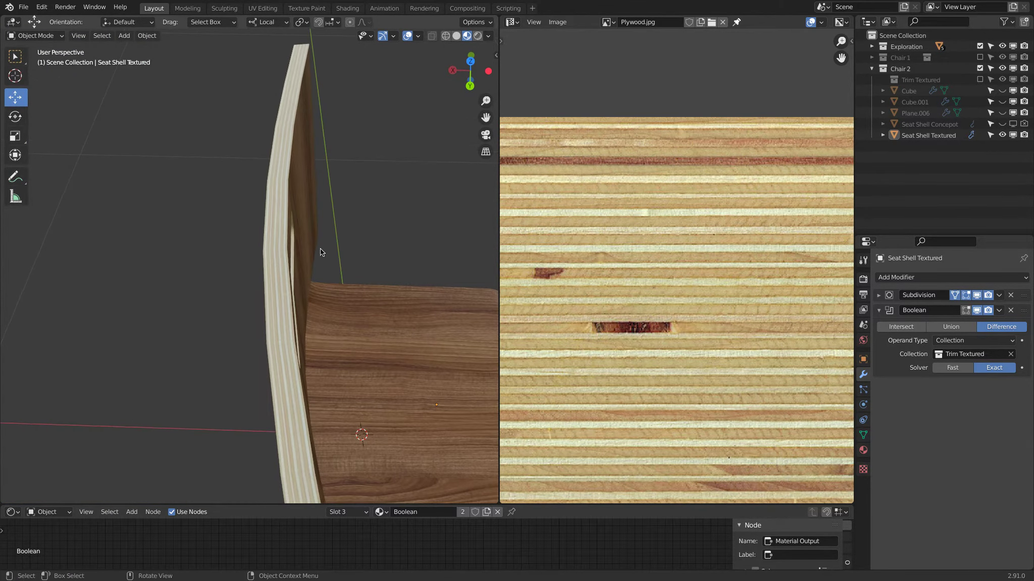
mouse_move(285, 225)
middle_down()
mouse_move(257, 195)
mouse_move(280, 146)
mouse_move(324, 132)
mouse_move(312, 113)
mouse_move(266, 196)
mouse_move(283, 217)
middle_up()
middle_drag(267, 189, 300, 172)
middle_drag(295, 257, 174, 358)
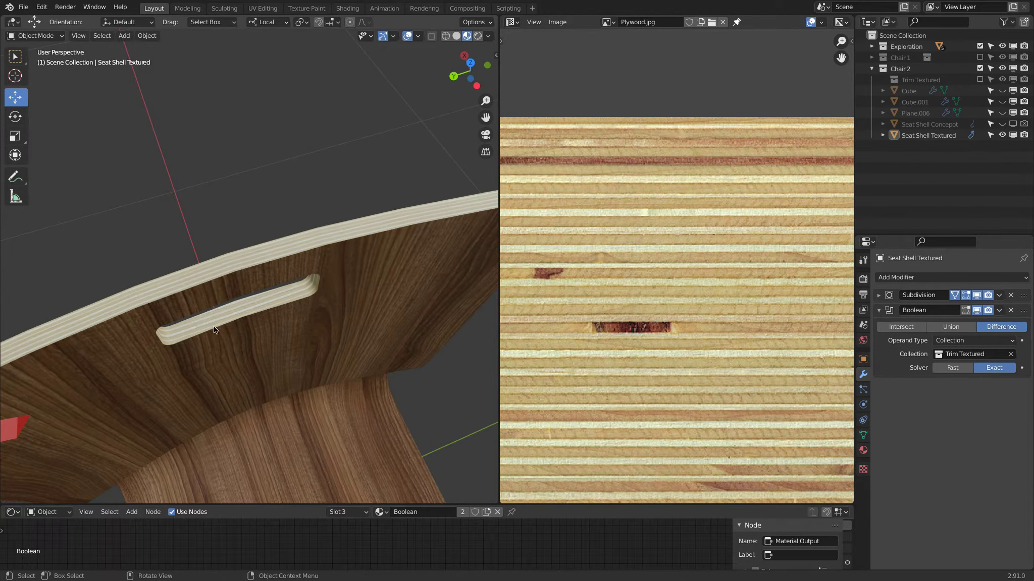
scroll(279, 312, down, 5)
middle_drag(279, 312, 315, 281)
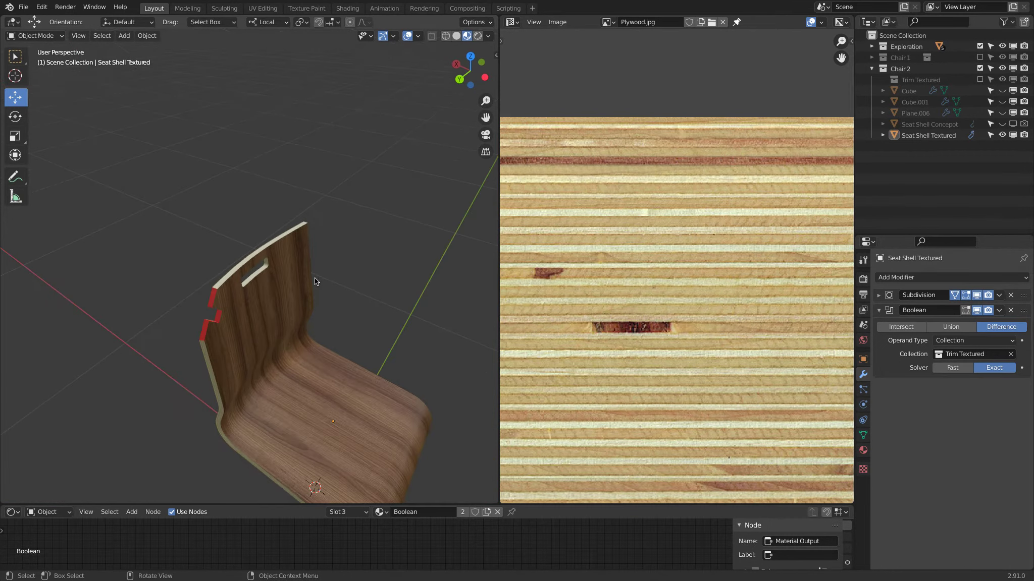
middle_drag(314, 278, 284, 239)
scroll(261, 256, up, 3)
scroll(306, 236, up, 2)
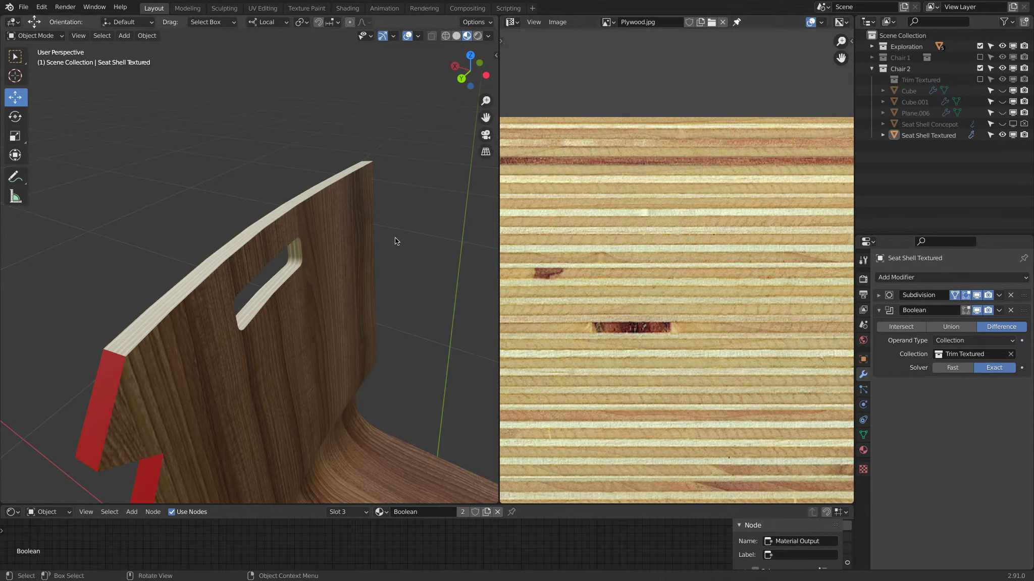
scroll(344, 251, down, 3)
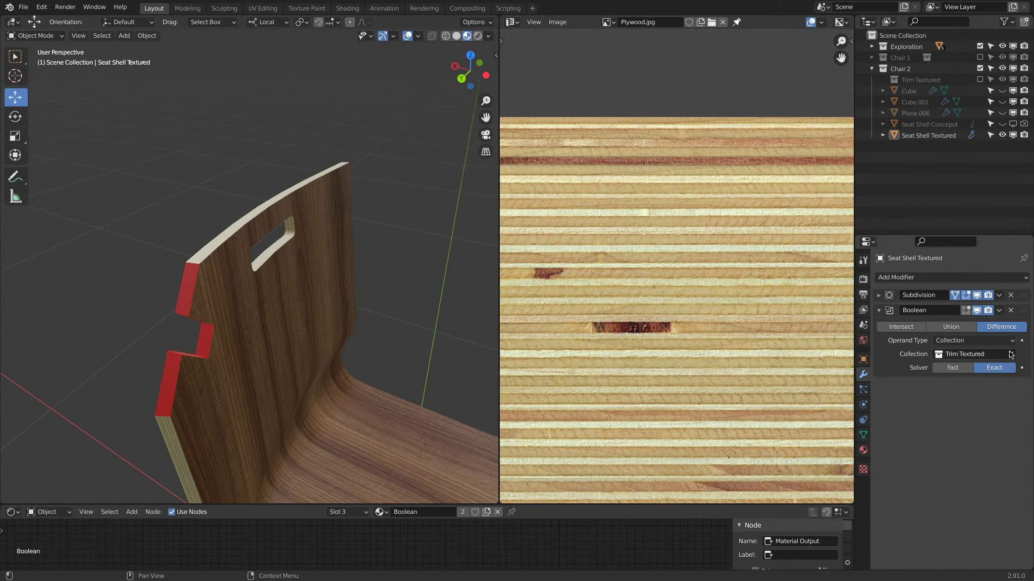
Undo the Boolean's collection assignment and show the Trim Textured collection again.
key(ctrl+z)
click(980, 80)
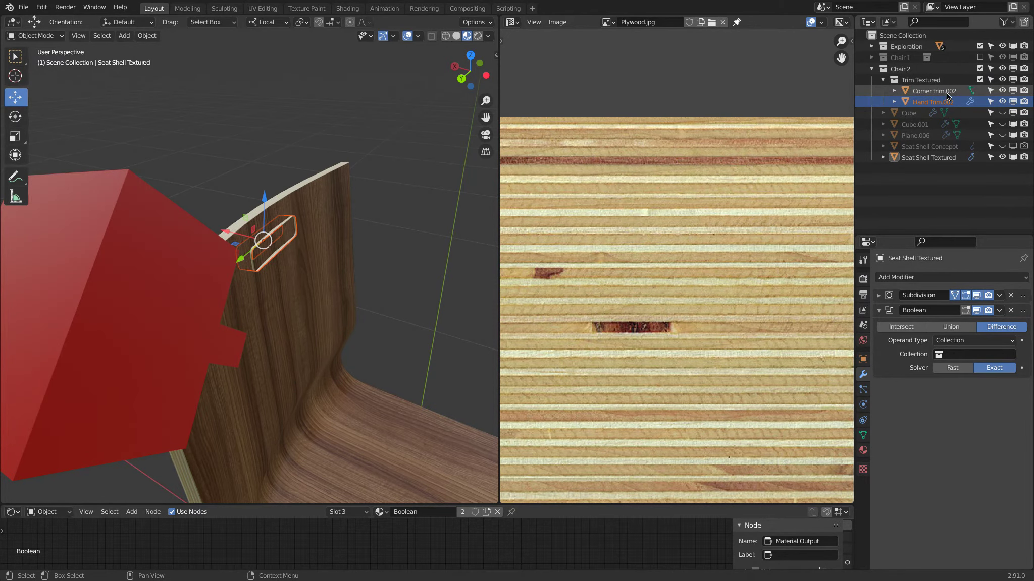
Delete the corner trim cutter's front and back faces and dissolve the extra edge across its outer wall.
click(120, 217)
middle_drag(119, 217, 242, 124)
scroll(269, 198, up, 2)
key(Tab)
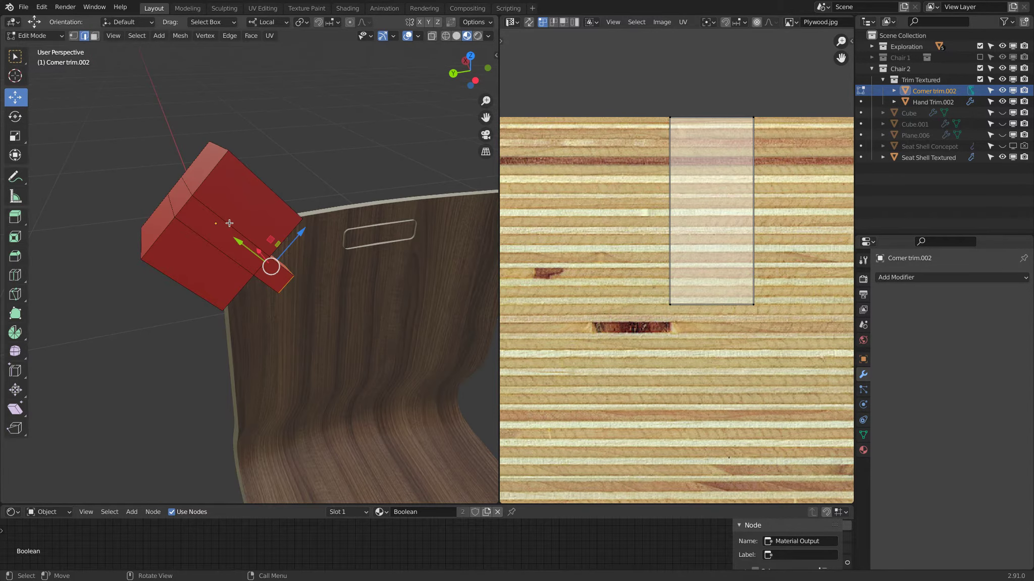
click(222, 252)
middle_drag(239, 253, 277, 210)
middle_drag(405, 111, 293, 149)
key(x)
click(399, 116)
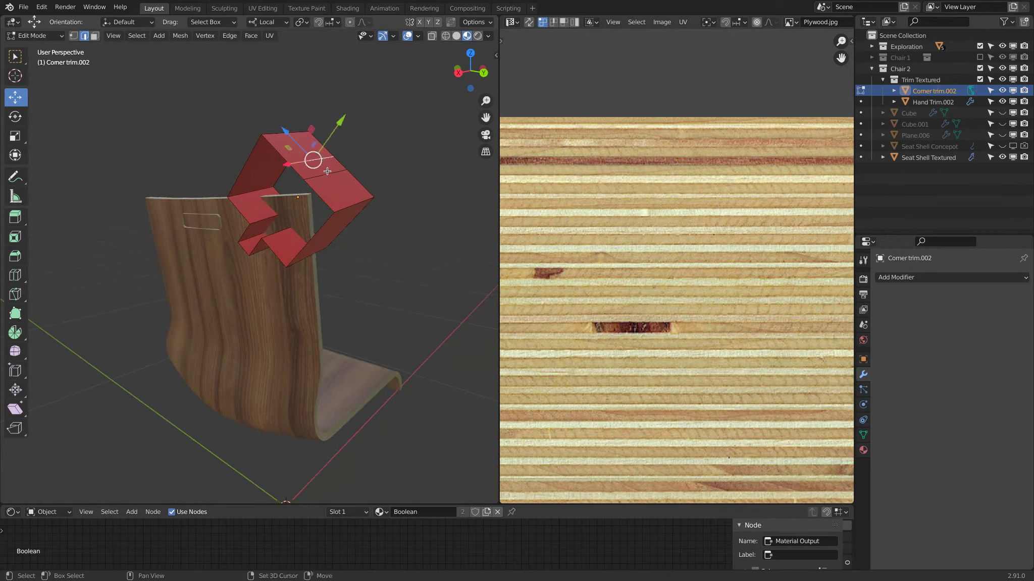
key(x)
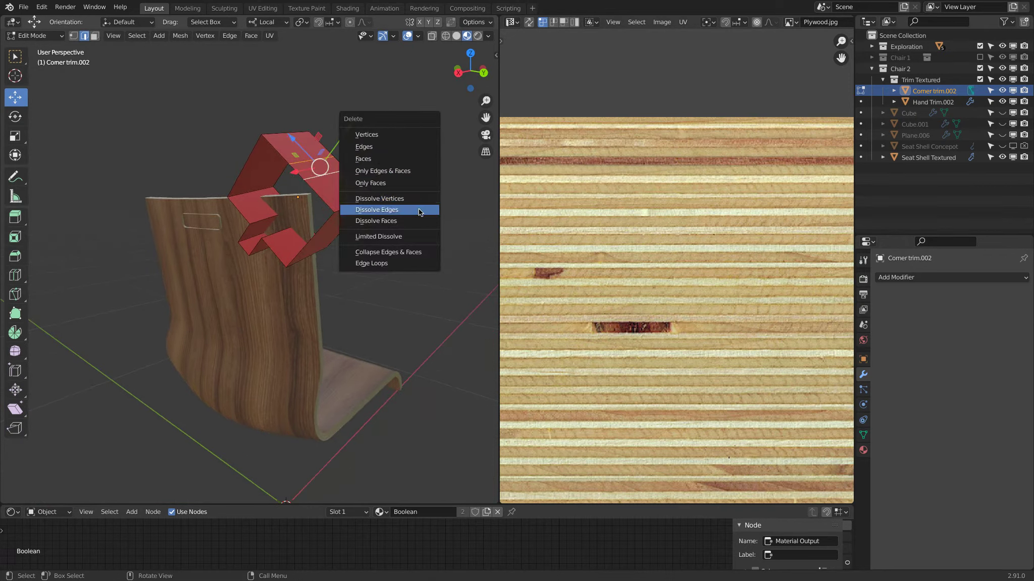
click(419, 209)
Select the corner trim's open edge loop on the seat side and move it slightly closer to the shell along X.
middle_drag(419, 209, 353, 207)
scroll(303, 202, up, 4)
middle_drag(227, 197, 156, 197)
mouse_move(194, 159)
middle_down()
mouse_move(142, 138)
mouse_move(187, 160)
middle_up()
alt+click(180, 164)
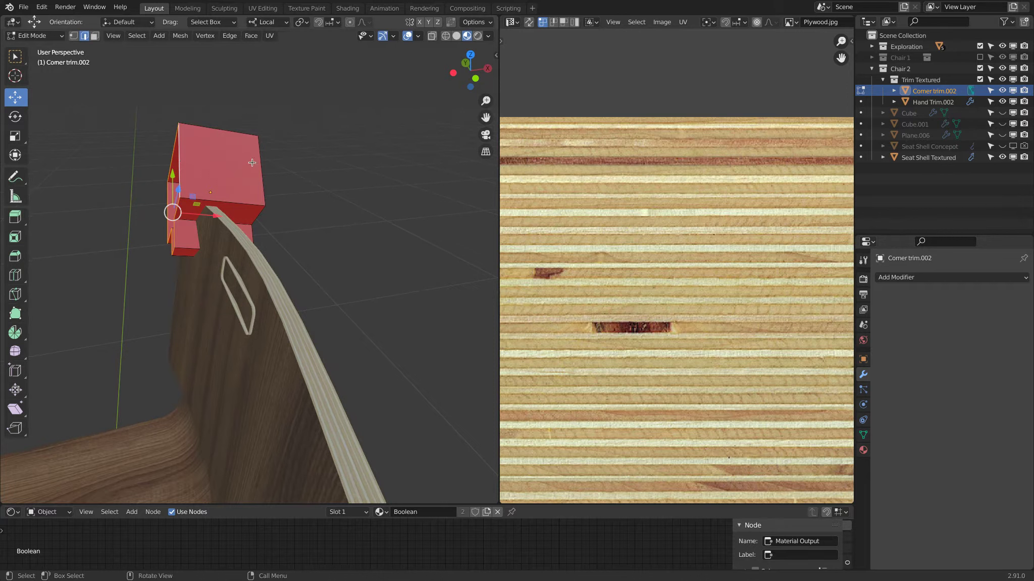
drag(226, 215, 233, 215)
Move the corner trim's open edge loop behind the backrest closer to the shell and view the cutter from above.
key(Tab)
middle_drag(310, 208, 232, 203)
key(Tab)
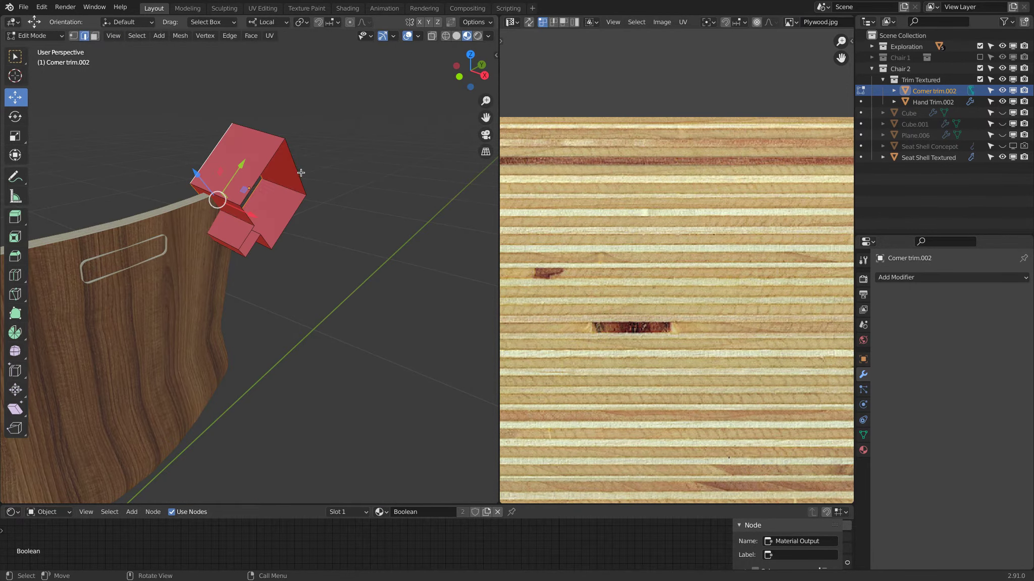
drag(305, 239, 276, 227)
middle_drag(275, 227, 439, 111)
click(470, 59)
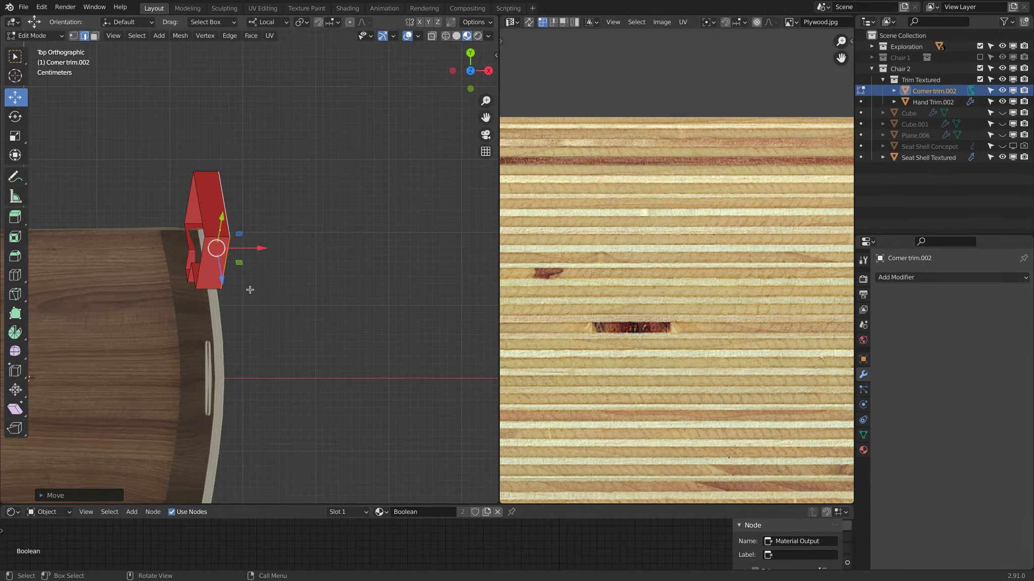
Rotate the corner trim cutter to about X 46°, Y 9.87°, Z 7.26° so it follows the backrest's angle.
scroll(266, 230, up, 5)
middle_drag(293, 309, 301, 258)
key(Tab)
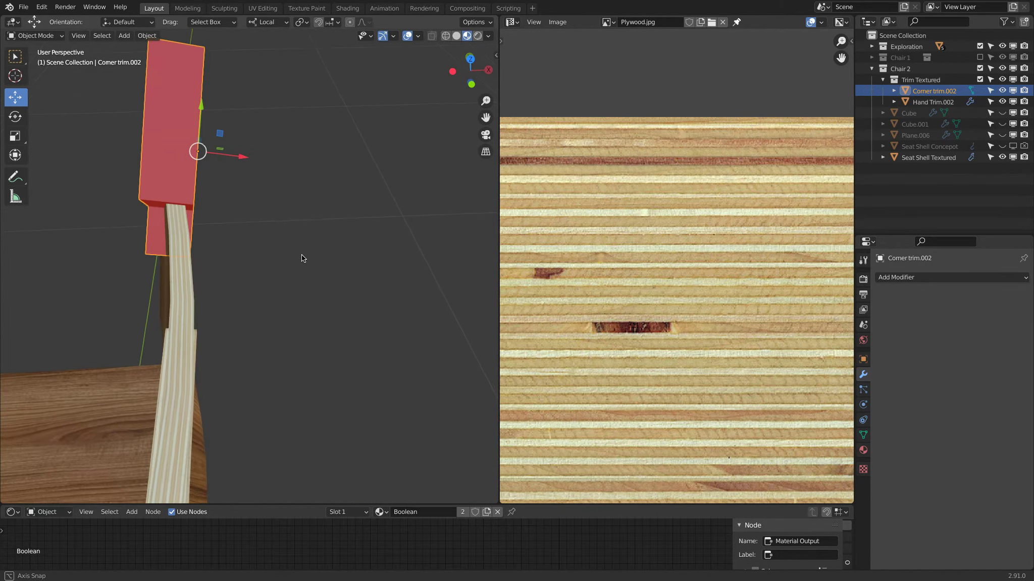
middle_drag(264, 196, 239, 192)
click(15, 117)
middle_drag(344, 177, 331, 197)
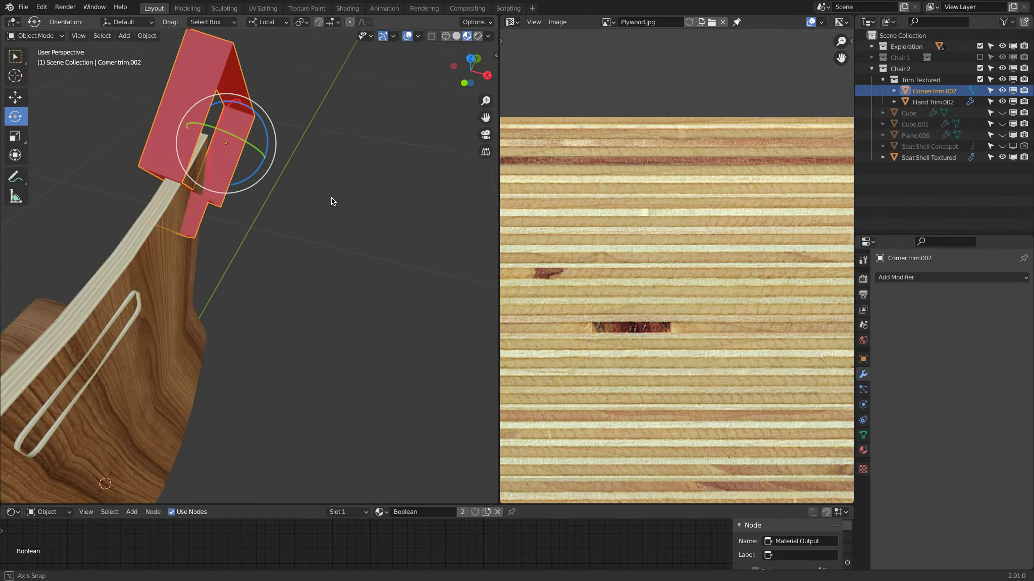
drag(249, 182, 264, 183)
middle_drag(265, 182, 306, 306)
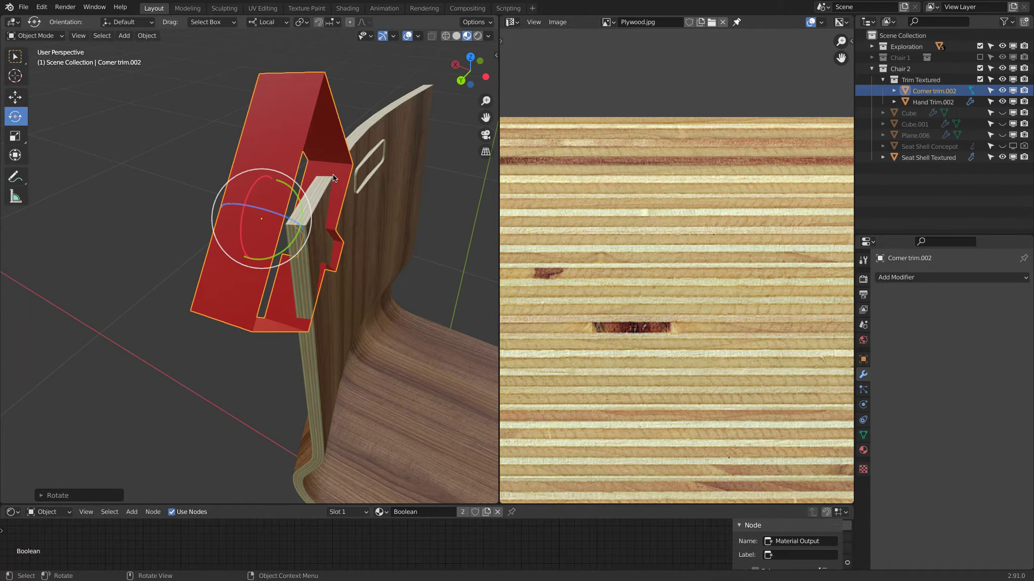
drag(299, 209, 302, 203)
Move the corner trim cutter slightly along its local X axis so it straddles the backrest corner.
click(24, 104)
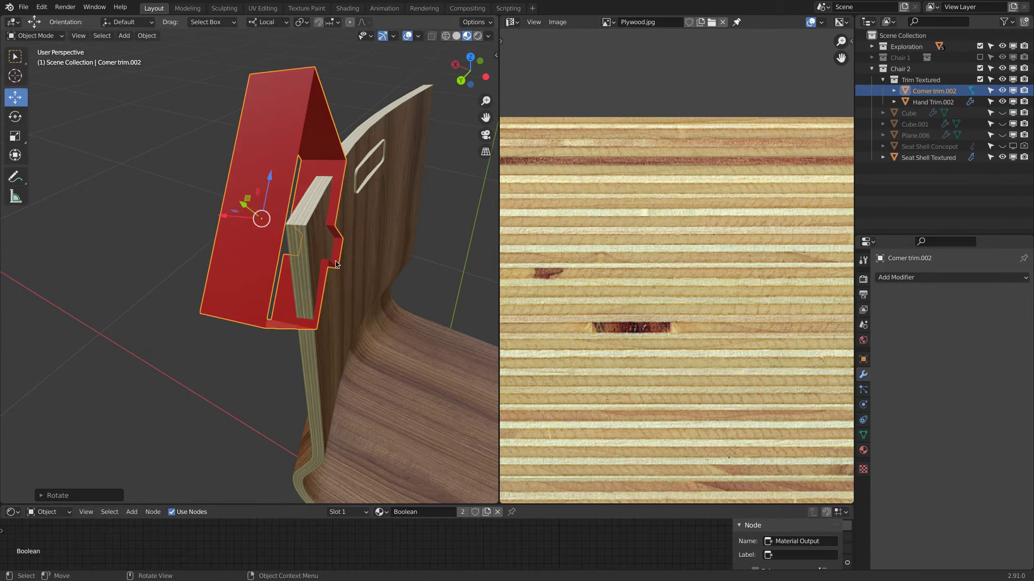
drag(224, 215, 249, 223)
middle_drag(249, 223, 349, 179)
key(b)
key(Escape)
Try setting the corner trim's X, Y and Z rotation to 0°, and restore its tilted orientation.
key(n)
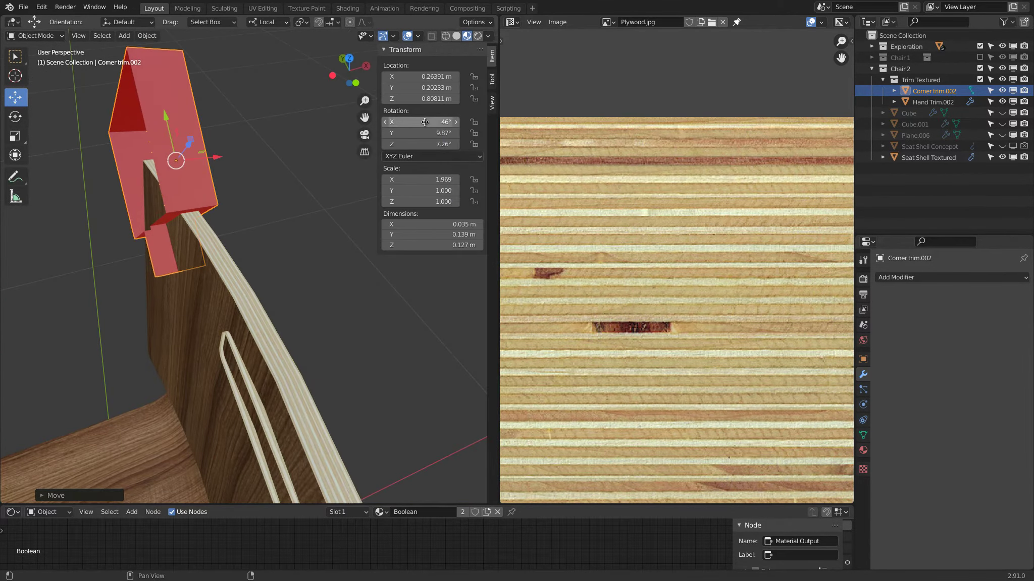
drag(425, 121, 417, 146)
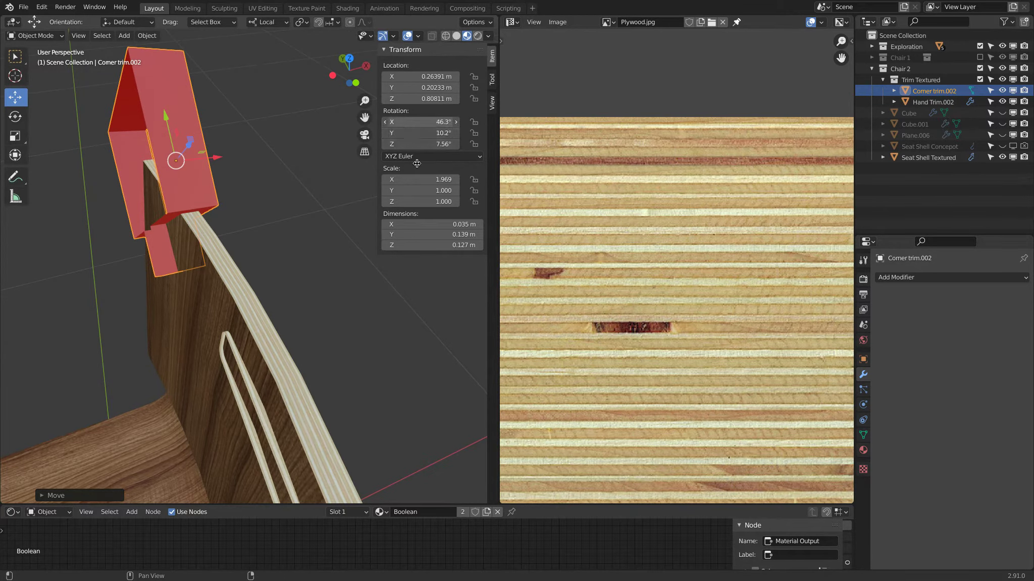
text(0)
key(Return)
mouse_move(260, 224)
middle_down()
mouse_move(245, 207)
mouse_move(249, 214)
mouse_move(275, 200)
mouse_move(251, 216)
middle_up()
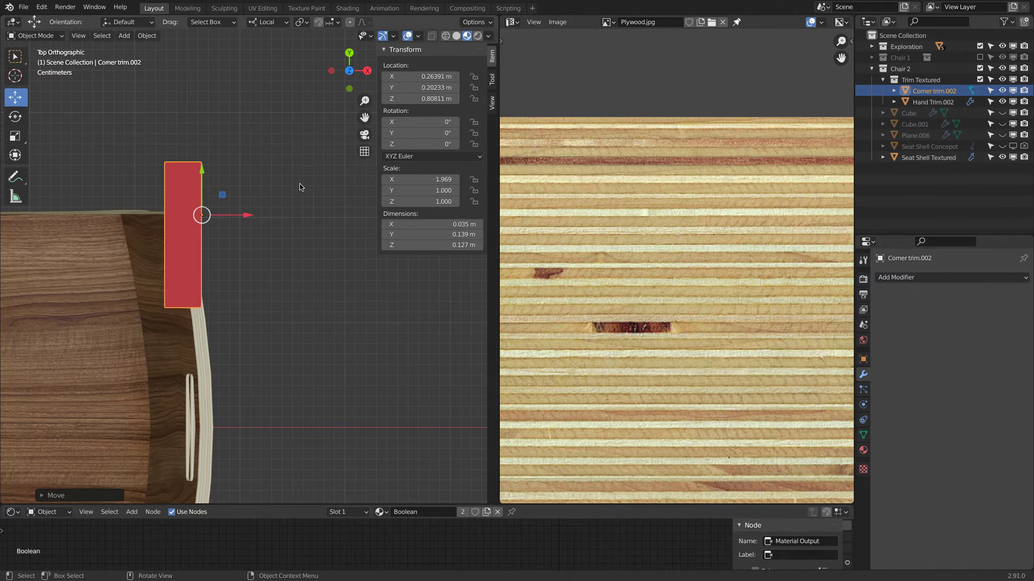
key(ctrl+shift+z)
middle_drag(331, 213, 246, 191)
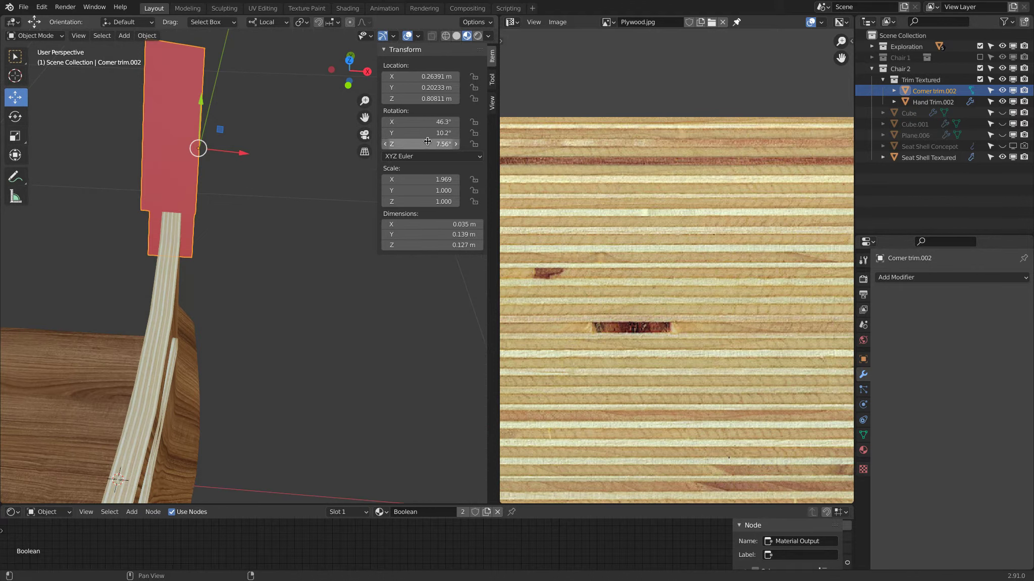
Rotate the corner trim slightly about its local Z axis to about X 46.4°, Y 9.52°, Z 8.2°.
middle_drag(217, 166, 159, 191)
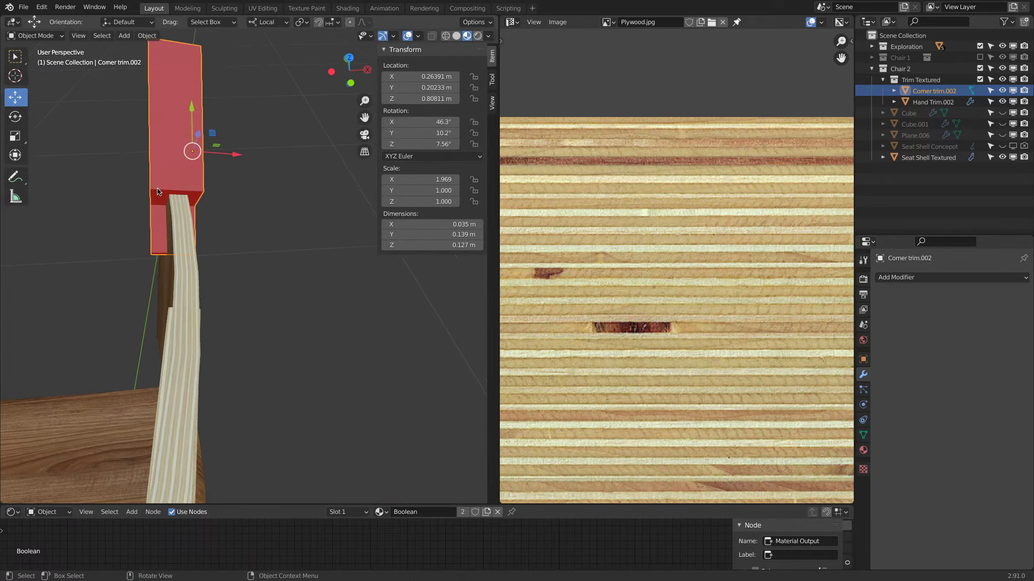
key(Tab)
middle_drag(188, 194, 209, 205)
key(Tab)
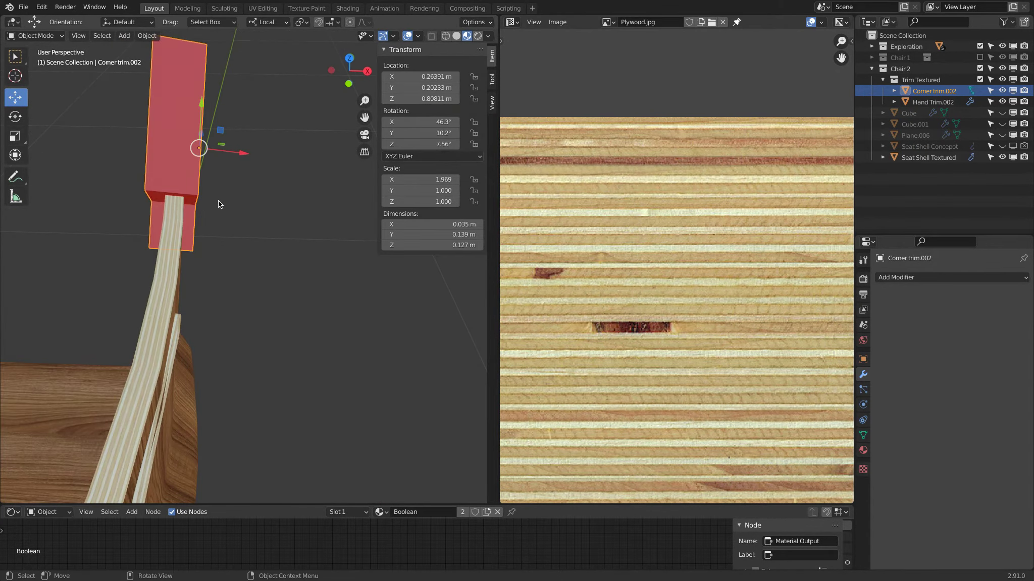
click(15, 117)
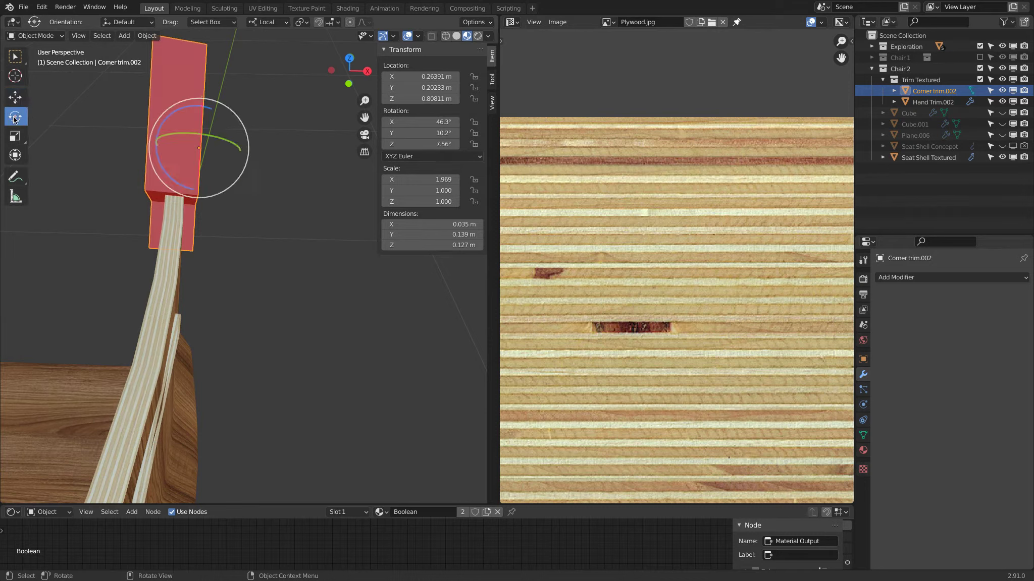
mouse_move(185, 128)
middle_down()
mouse_move(240, 152)
mouse_move(182, 132)
middle_up()
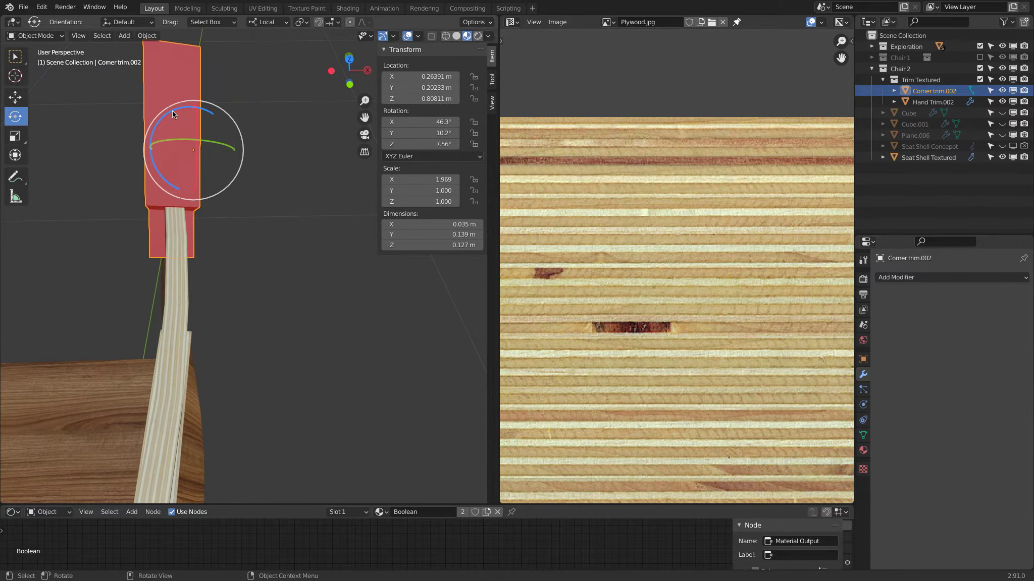
drag(172, 112, 171, 114)
middle_drag(132, 139, 57, 159)
Delete the vertices of the stray loose edge left in the corner trim's mesh.
key(Tab)
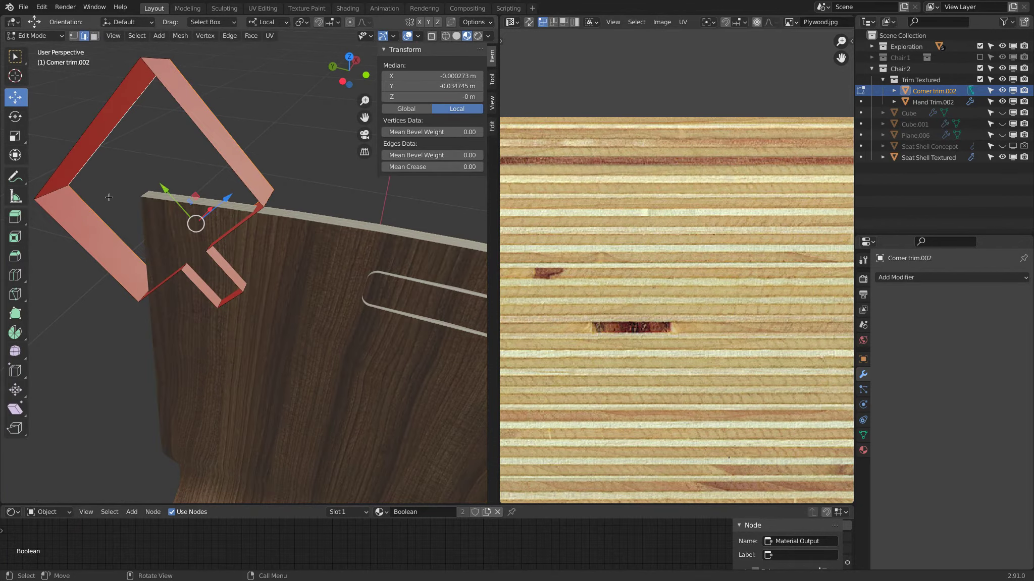
click(117, 242)
key(a)
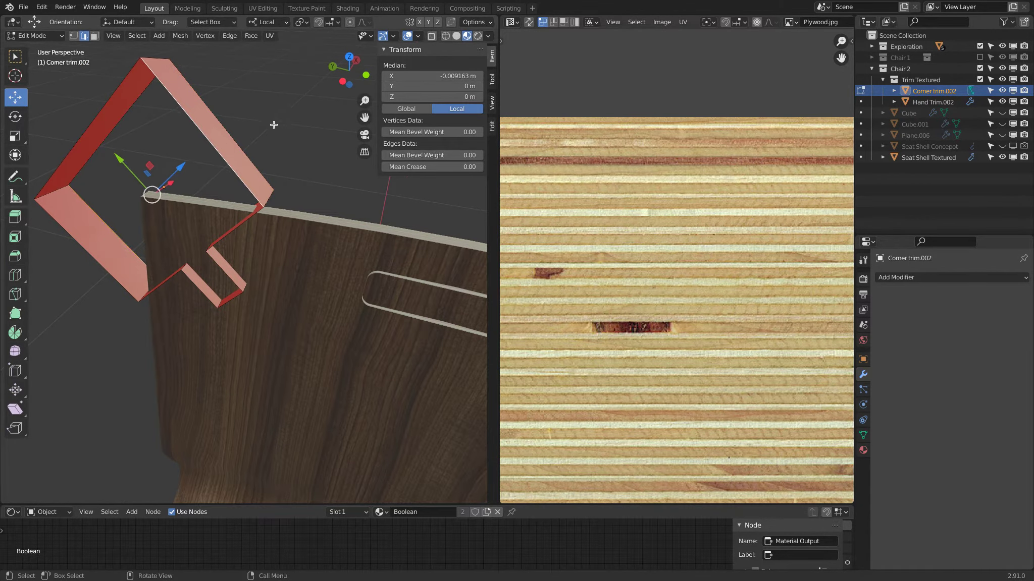
middle_drag(197, 124, 249, 106)
key(g)
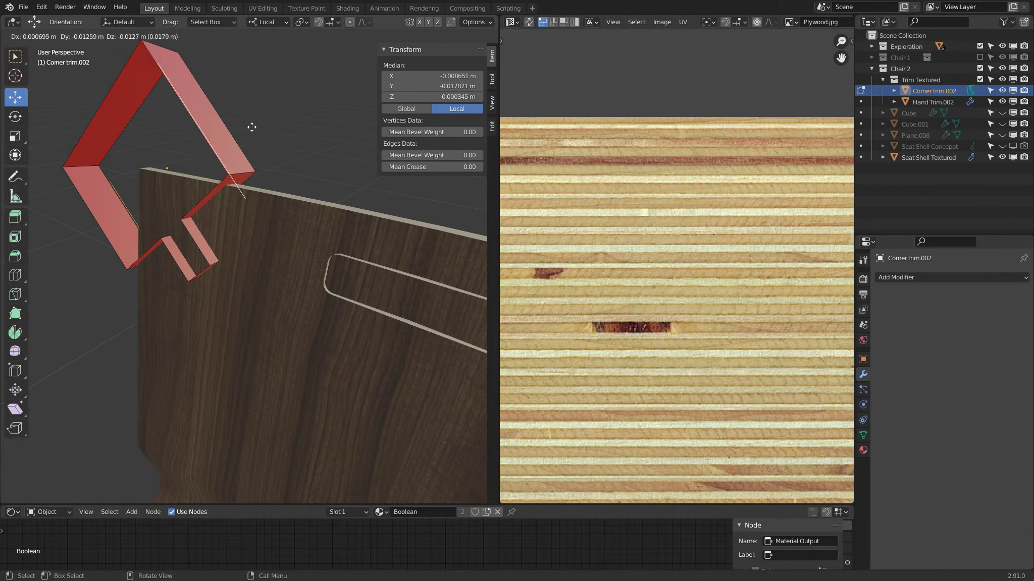
key(Escape)
key(x)
click(338, 102)
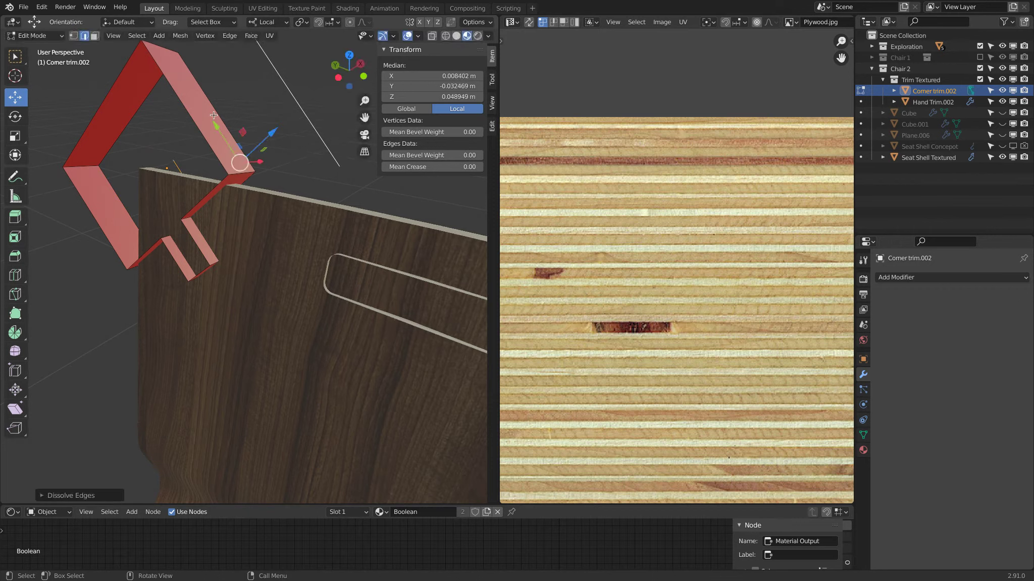
key(x)
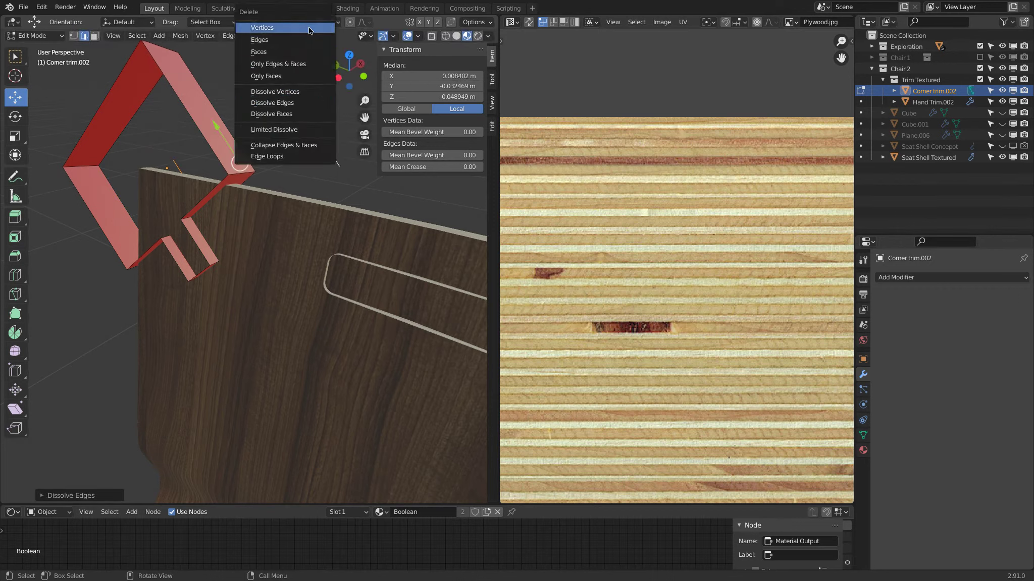
Snap the 3D cursor midway between two opposite inner edges of the corner trim and set the object's origin there.
click(184, 107)
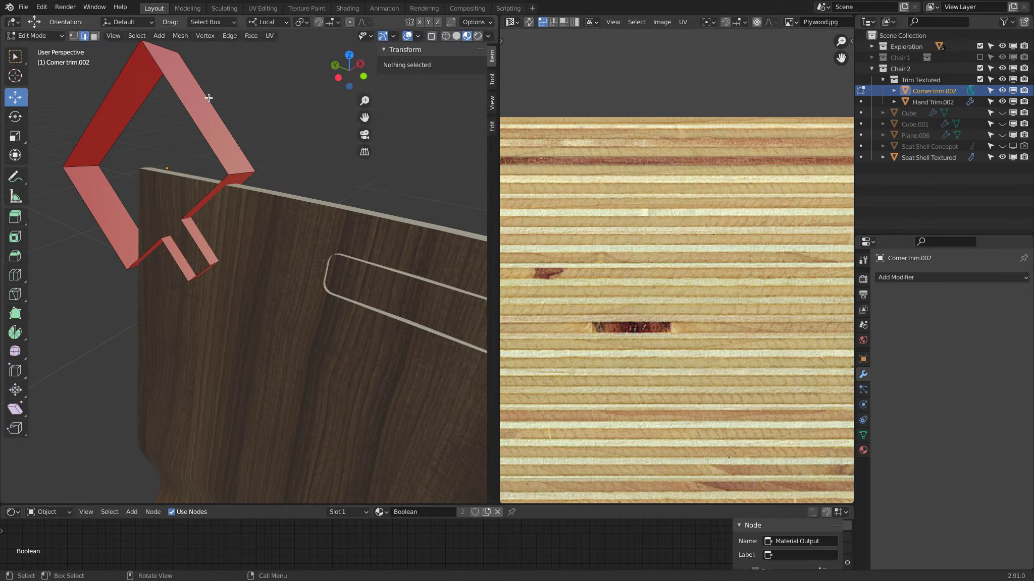
shift+click(107, 194)
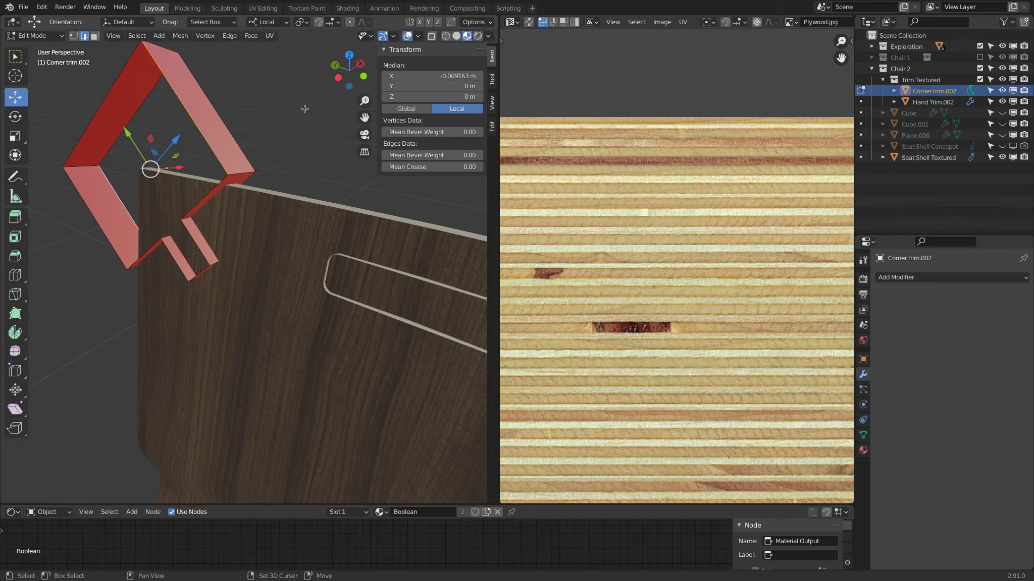
key(shift+s)
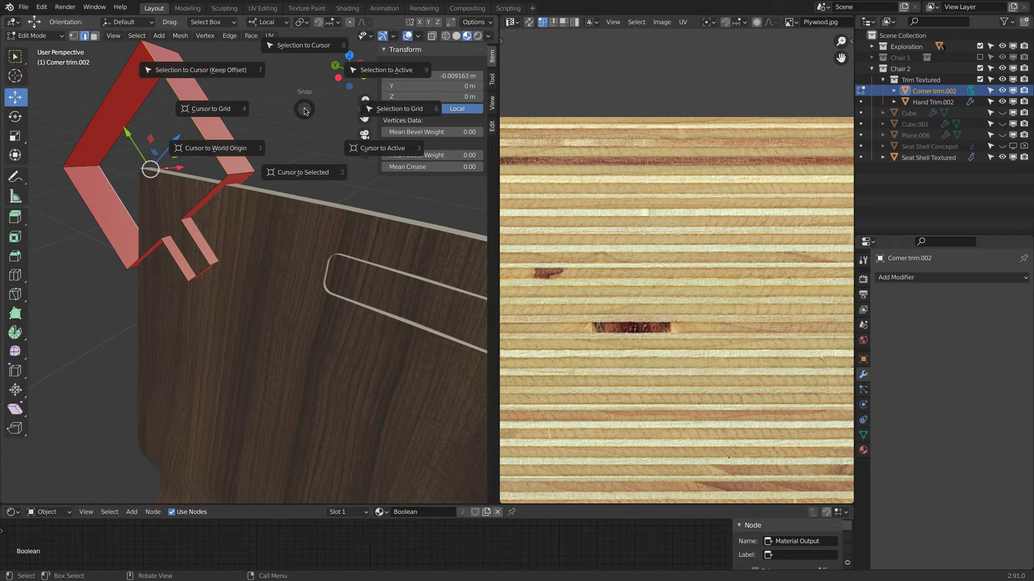
click(303, 174)
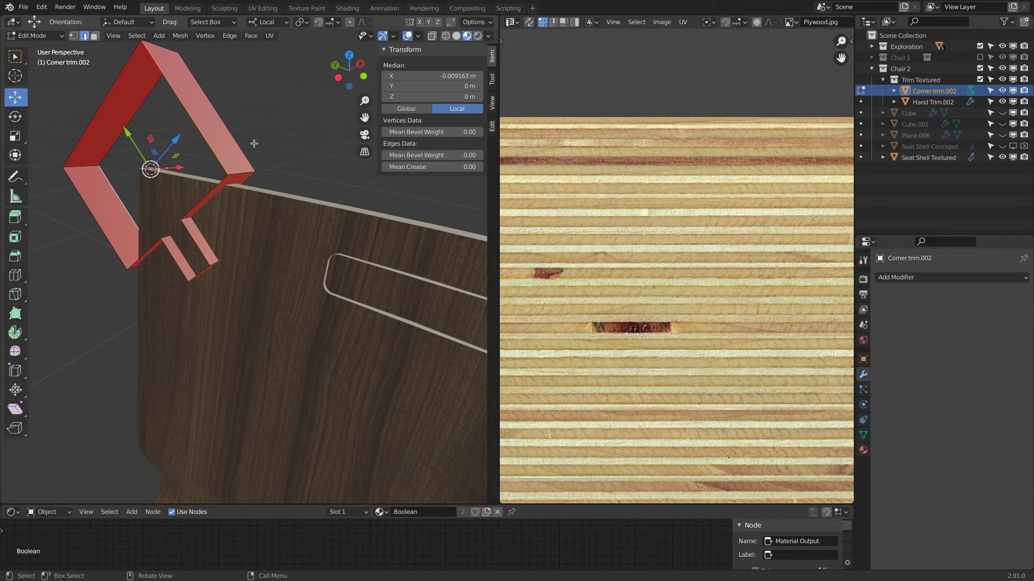
key(Tab)
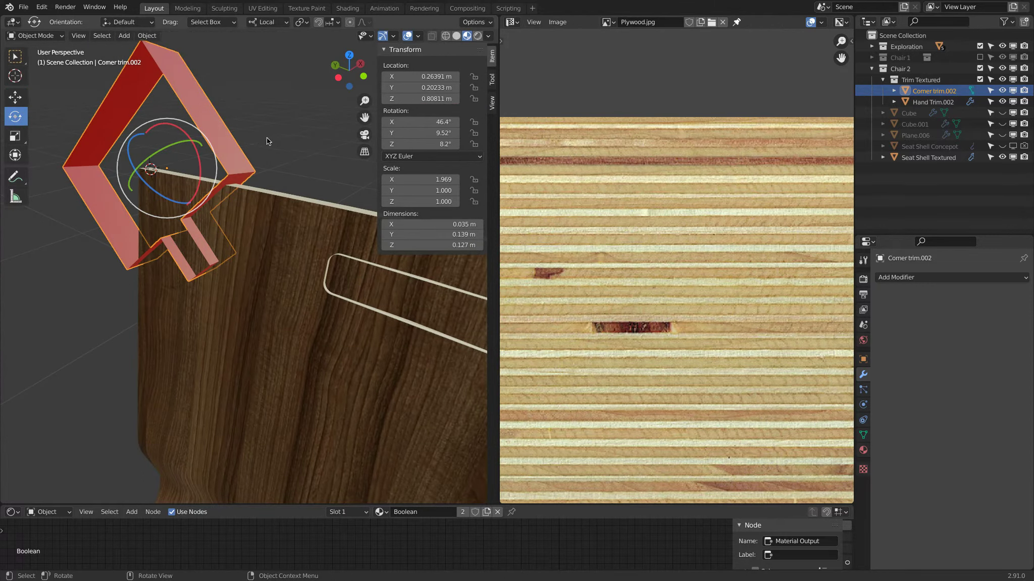
right_click(205, 119)
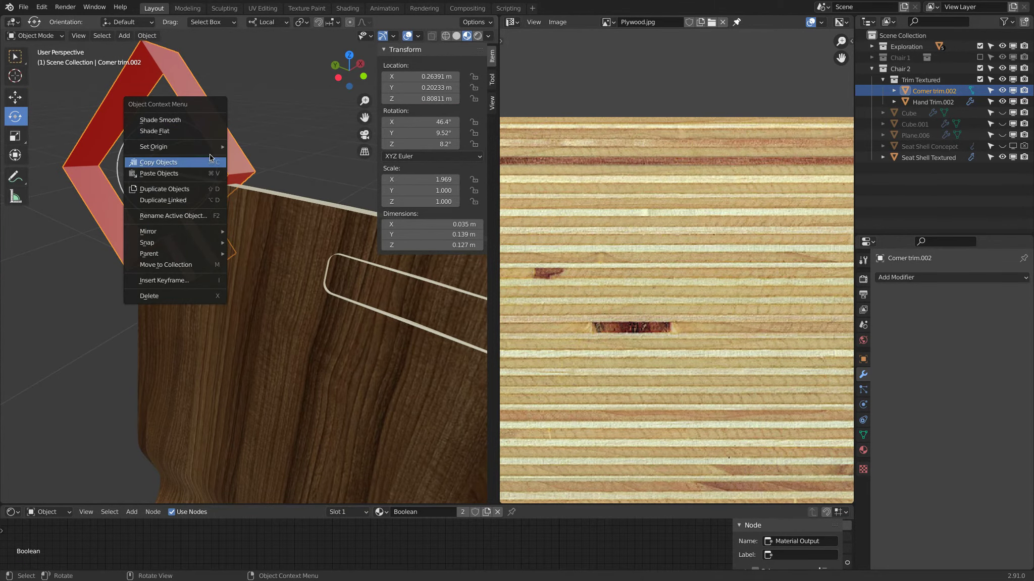
mouse_move(223, 147)
click(253, 170)
Rotate the corner trim around its new origin to about X 46.6°, Y 10.1°, Z 8.85°.
mouse_move(270, 166)
middle_down()
mouse_move(235, 164)
mouse_move(233, 180)
mouse_move(144, 159)
mouse_move(191, 130)
mouse_move(194, 116)
mouse_move(266, 112)
mouse_move(386, 81)
mouse_move(401, 41)
mouse_move(362, 183)
mouse_move(253, 167)
mouse_move(273, 161)
middle_up()
scroll(253, 167, up, 3)
drag(234, 116, 236, 117)
middle_drag(235, 118, 185, 173)
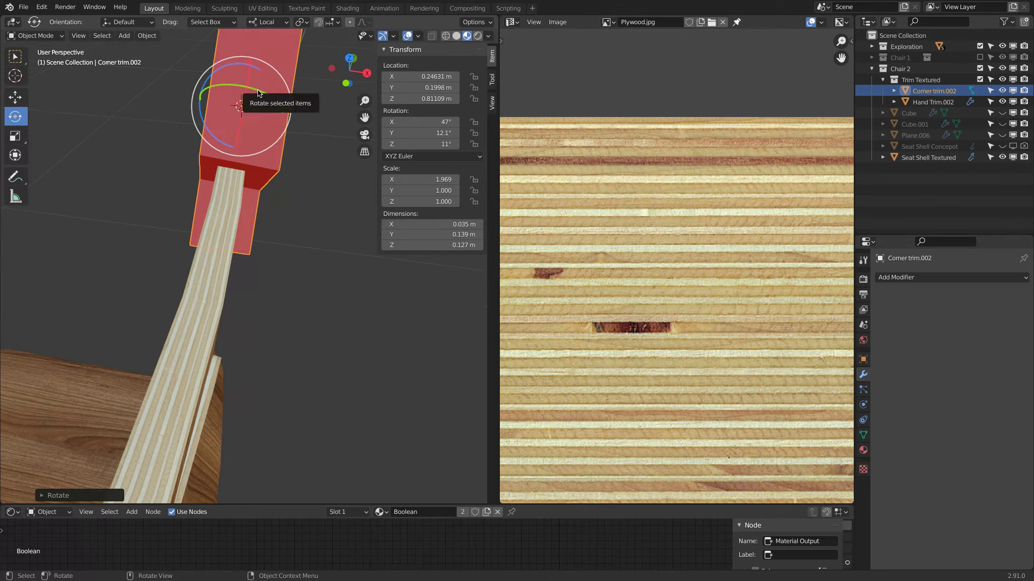
drag(255, 90, 255, 90)
drag(257, 89, 256, 91)
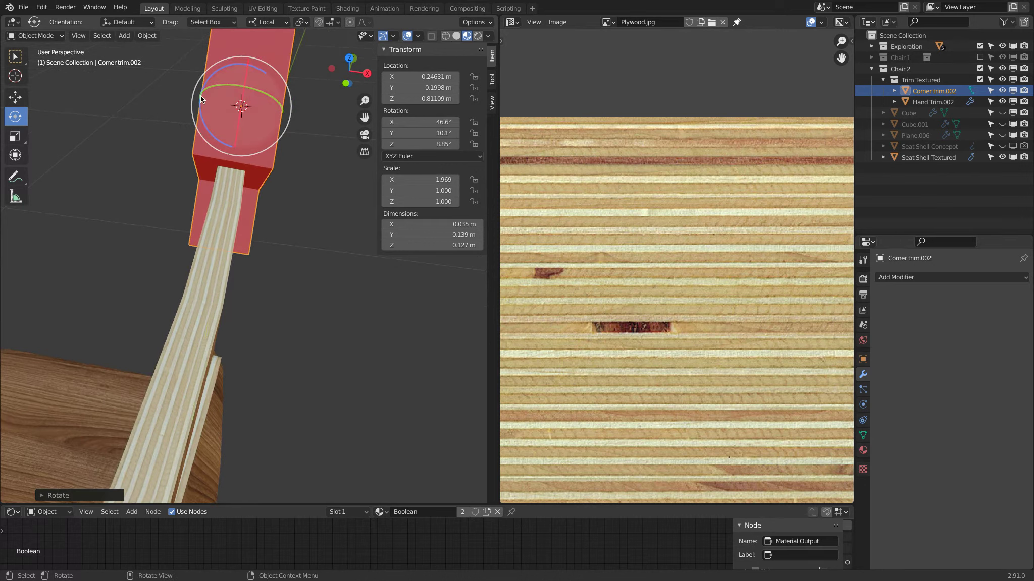
Move the corner trim's open edge loop behind the backrest closer to the shell along local X.
click(19, 102)
scroll(303, 164, down, 2)
key(Tab)
middle_drag(312, 166, 285, 160)
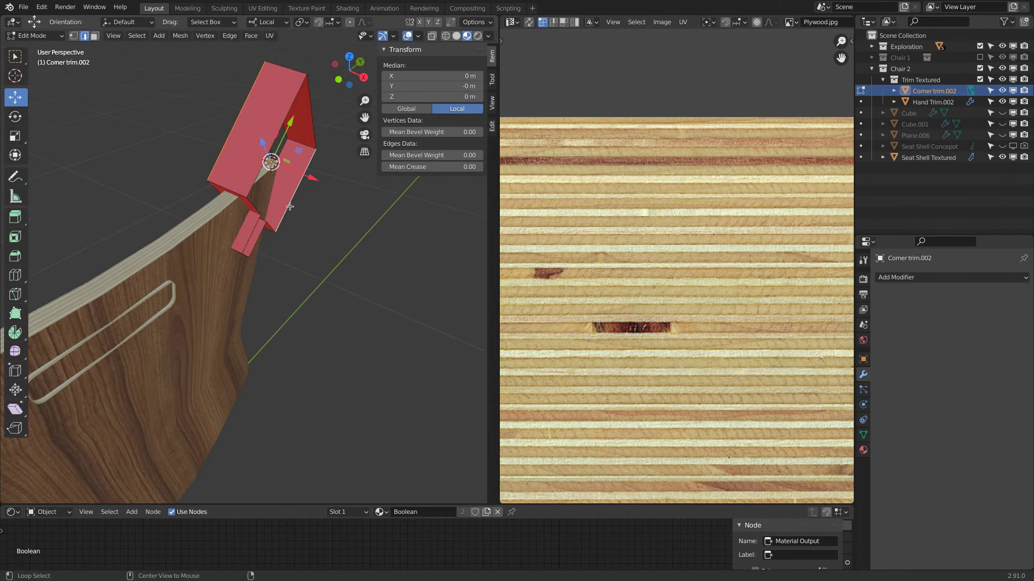
alt+click(290, 207)
key(g)
key(x)
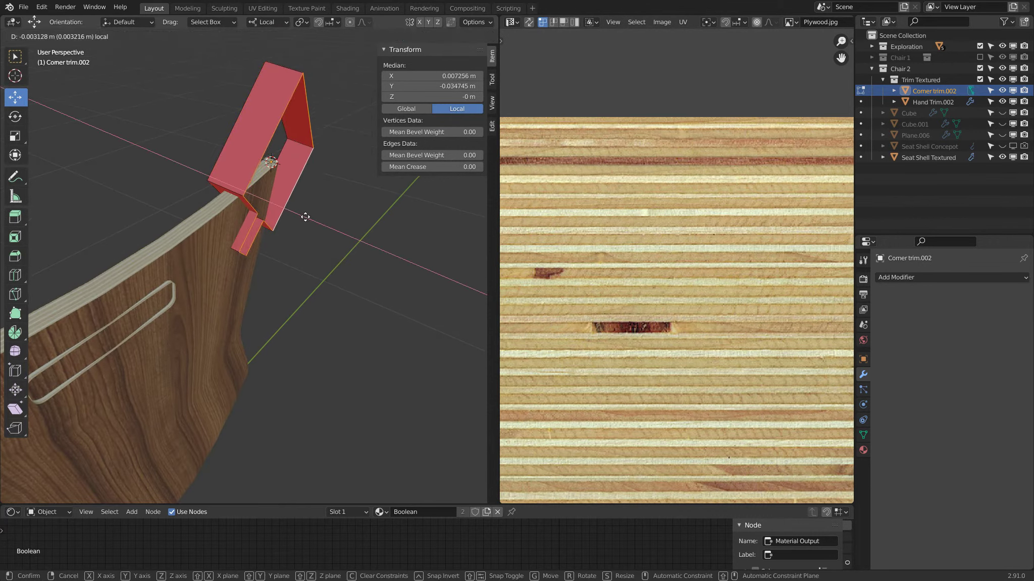
click(300, 215)
Move the seat-side edge loop inward for a trim depth of about 0.0202 m, and shift the whole trim slightly along local X.
middle_drag(300, 215, 219, 233)
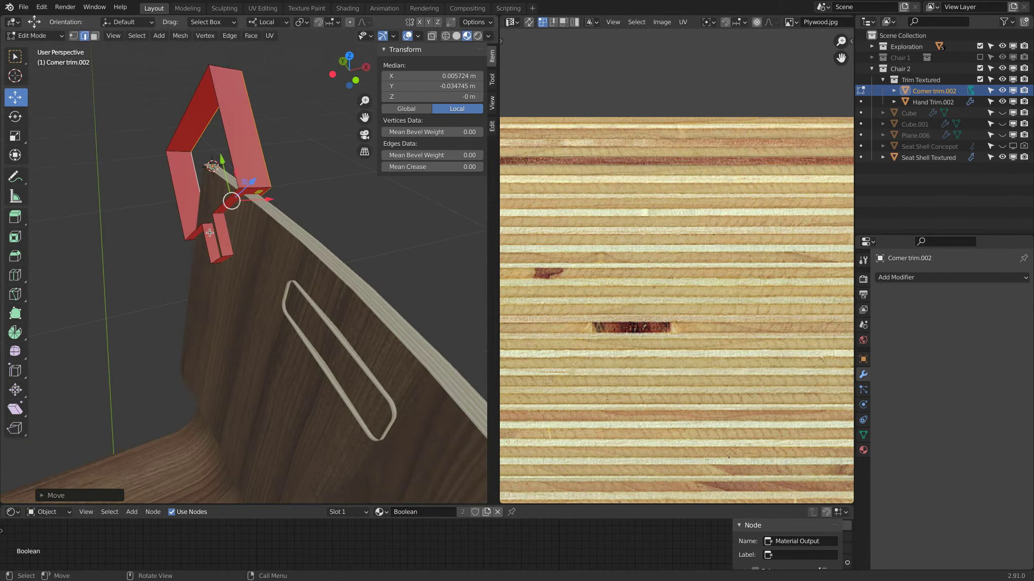
alt+click(177, 204)
middle_drag(177, 205, 112, 292)
key(Tab)
drag(278, 176, 276, 175)
middle_drag(276, 175, 253, 238)
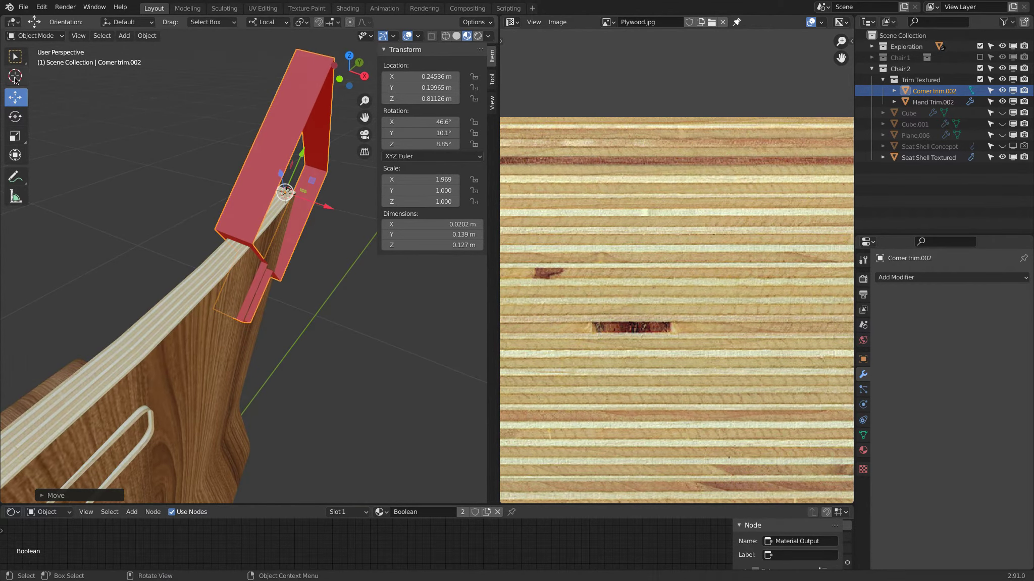
Snap the 3D cursor to the trim's corner edge at the backrest's upper rim and set the transform pivot point to 3D Cursor.
key(Tab)
key(shift+s)
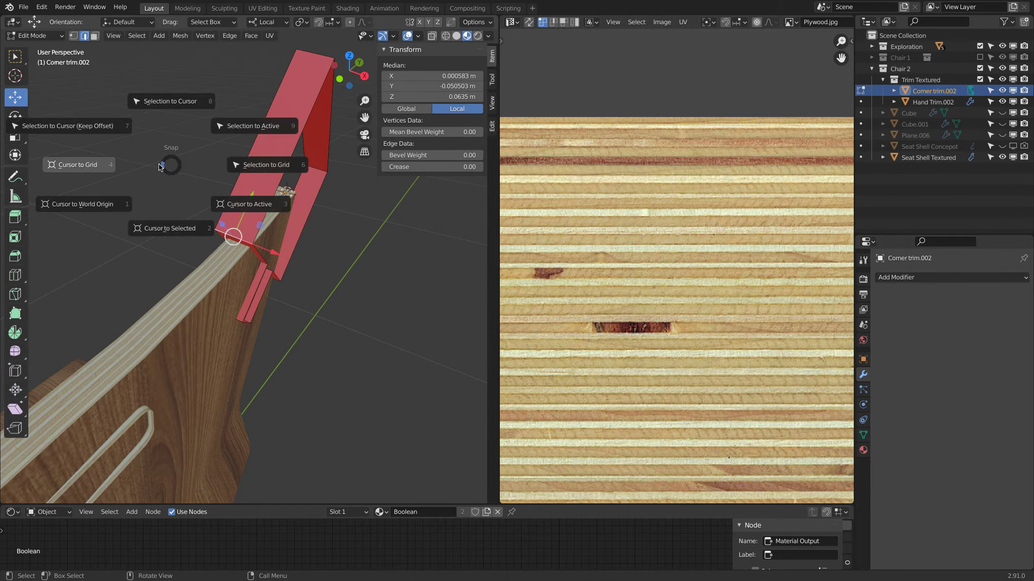
click(172, 232)
key(Tab)
middle_drag(303, 277, 260, 80)
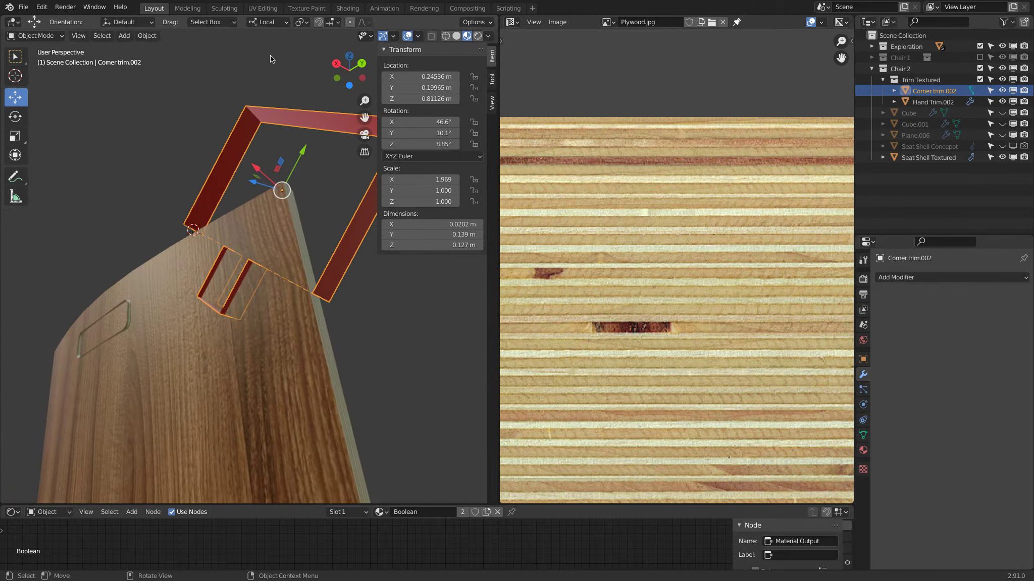
click(299, 24)
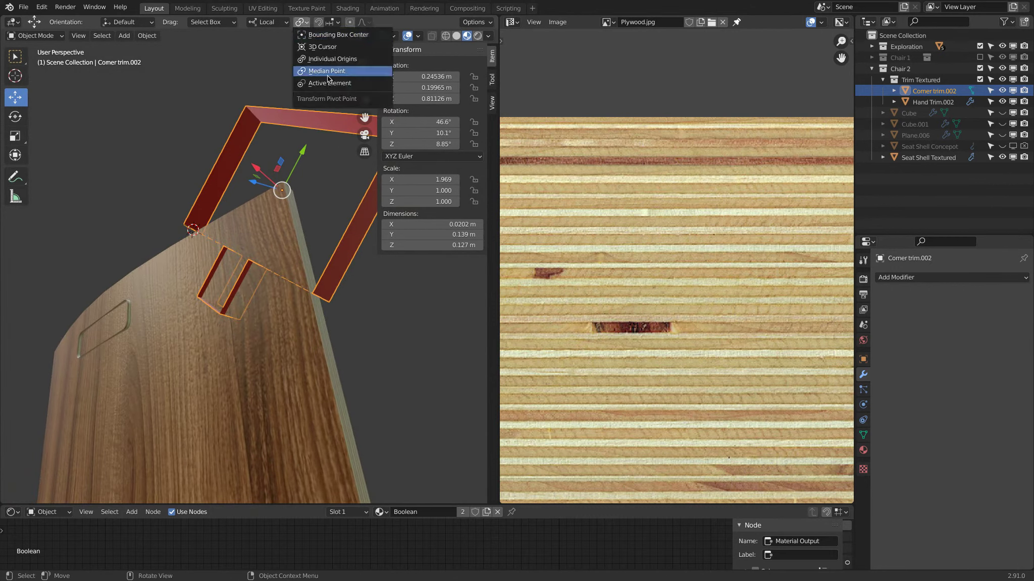
click(323, 46)
Rotate the corner trim around the 3D cursor to about X 46.7°, Y 10.8°, Z 9.58°, matching the backrest's surface.
middle_drag(279, 114, 191, 104)
click(15, 116)
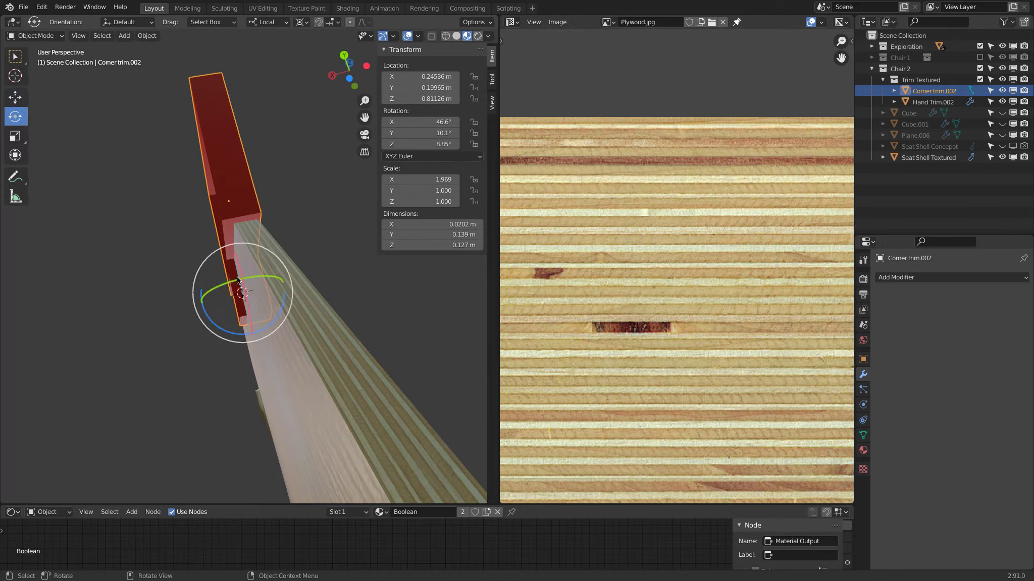
mouse_move(225, 285)
mouse_down()
mouse_move(265, 338)
mouse_move(325, 353)
mouse_move(230, 293)
mouse_up()
middle_drag(230, 293, 232, 296)
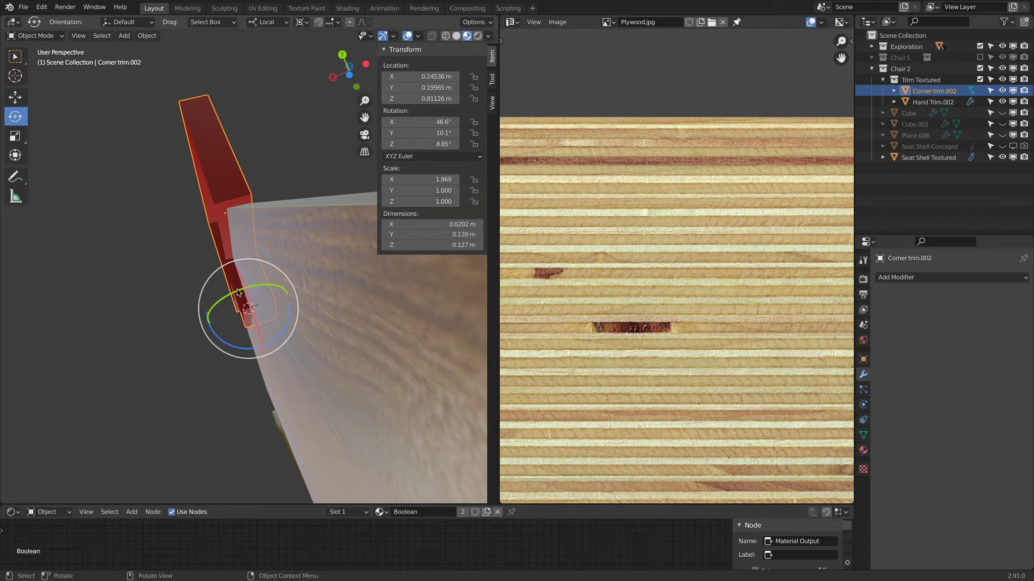
drag(230, 294, 10, 440)
middle_drag(152, 378, 222, 301)
drag(222, 301, 364, 196)
middle_drag(363, 197, 142, 225)
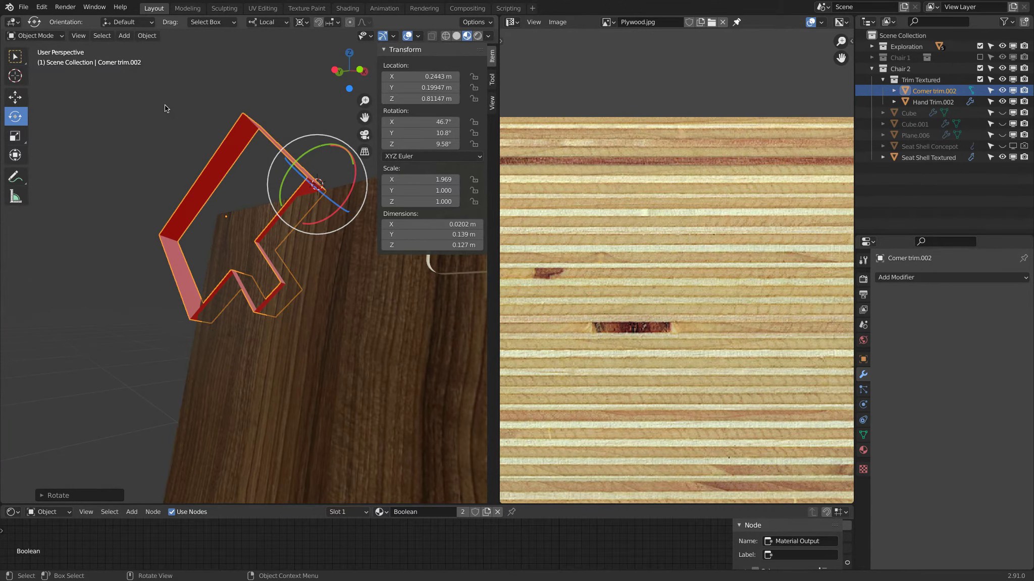
Mark seams on the two corner trim edges that separate the zigzag faces from the three outer faces.
key(Tab)
mouse_move(208, 112)
middle_down()
mouse_move(202, 120)
mouse_move(218, 123)
middle_up()
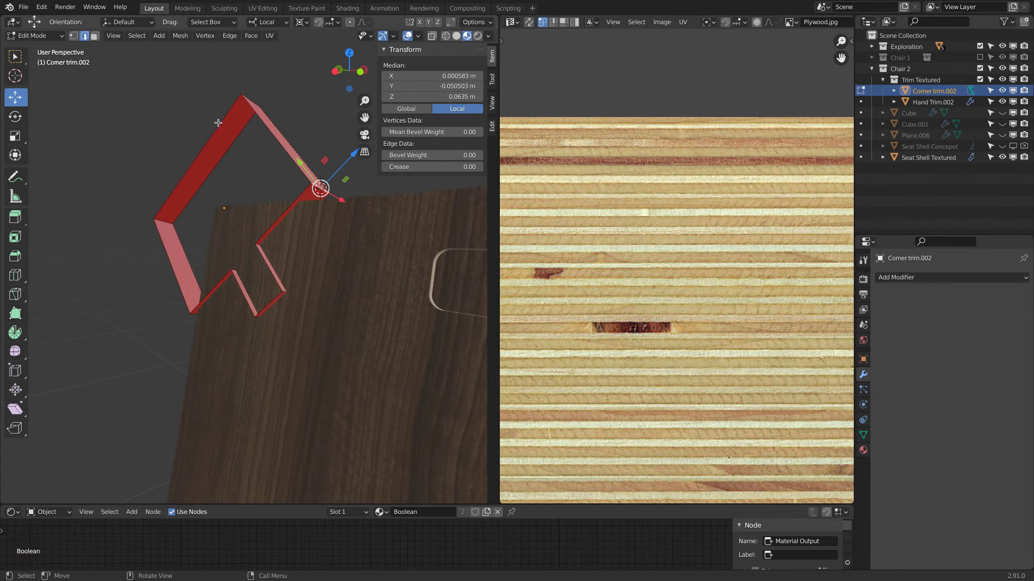
middle_drag(272, 197, 222, 239)
alt+click(222, 239)
middle_drag(279, 187, 131, 175)
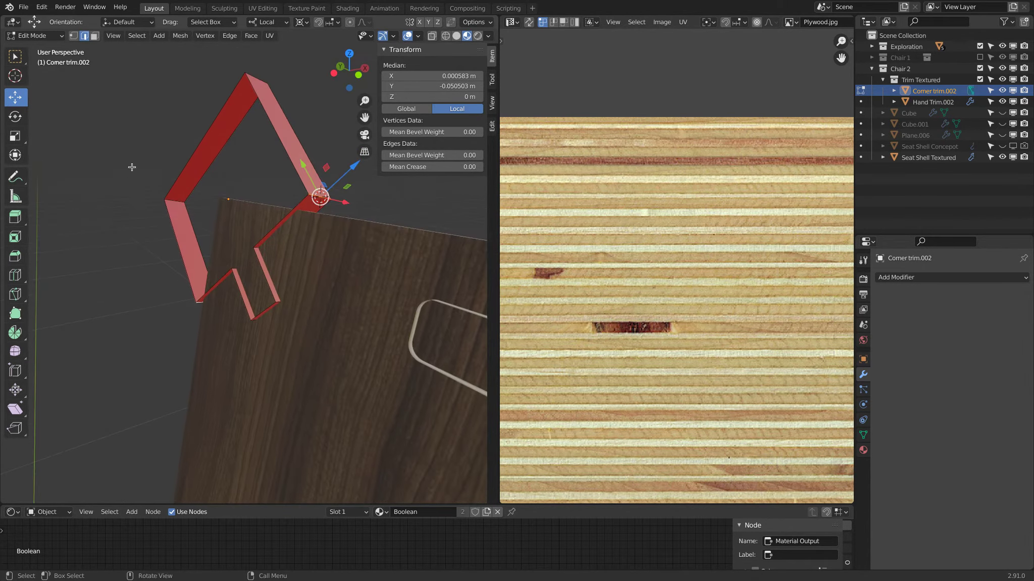
click(230, 35)
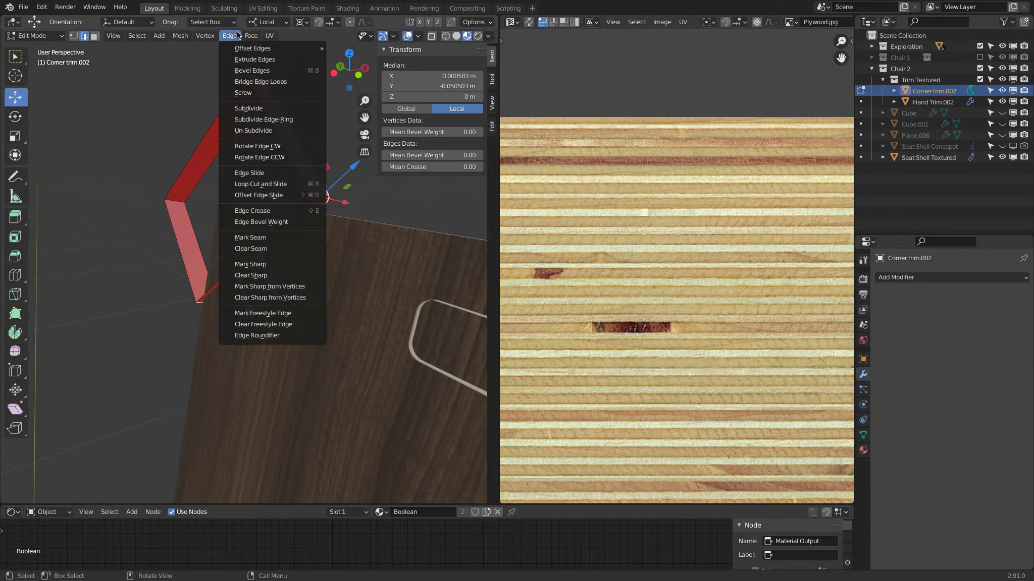
click(271, 241)
Unwrap the corner trim's five zigzag faces between the seams and reposition their UV island over the plywood image.
click(94, 36)
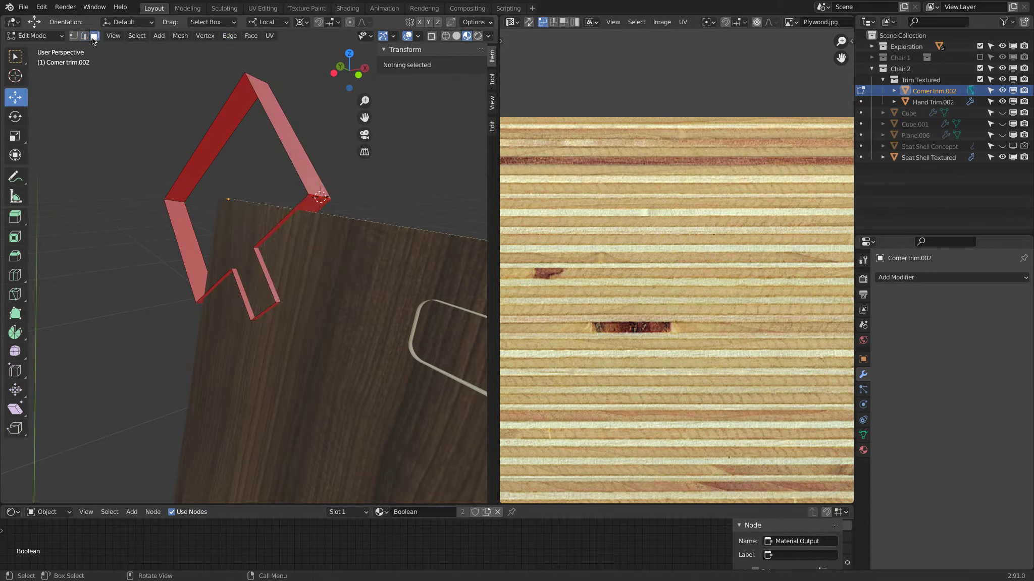
click(297, 211)
middle_drag(306, 205, 283, 273)
shift+click(269, 298)
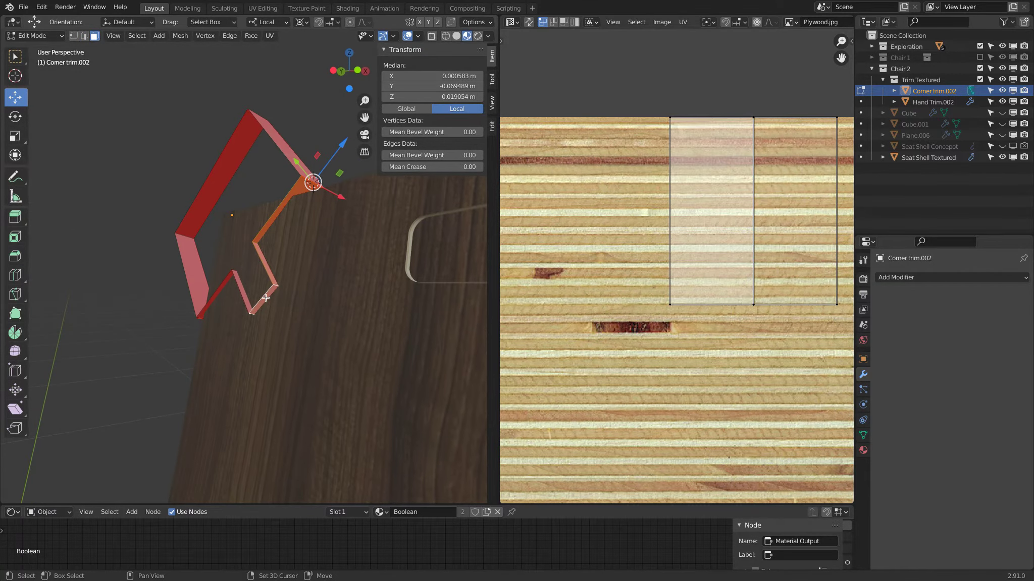
shift+click(224, 288)
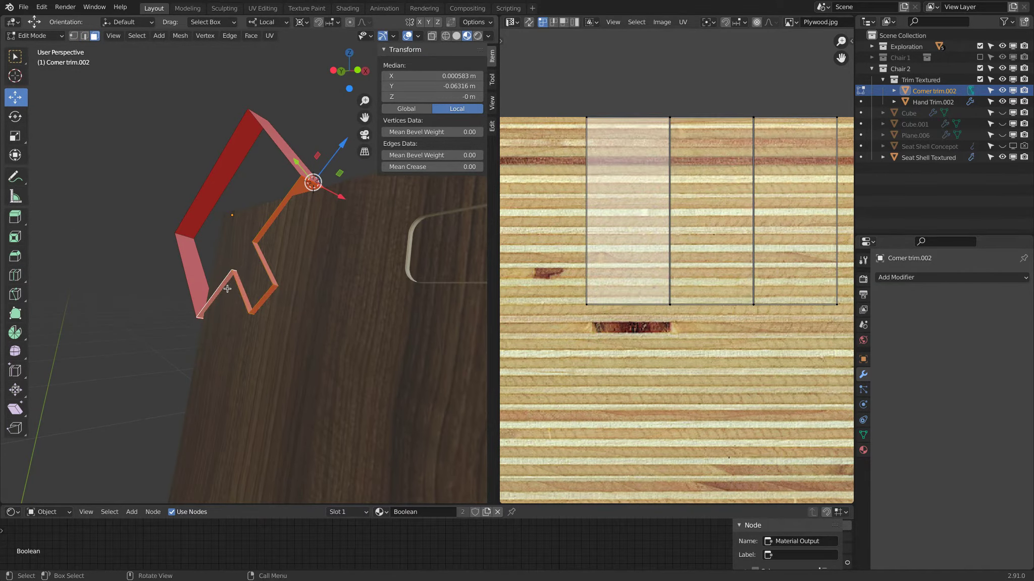
key(u)
click(234, 220)
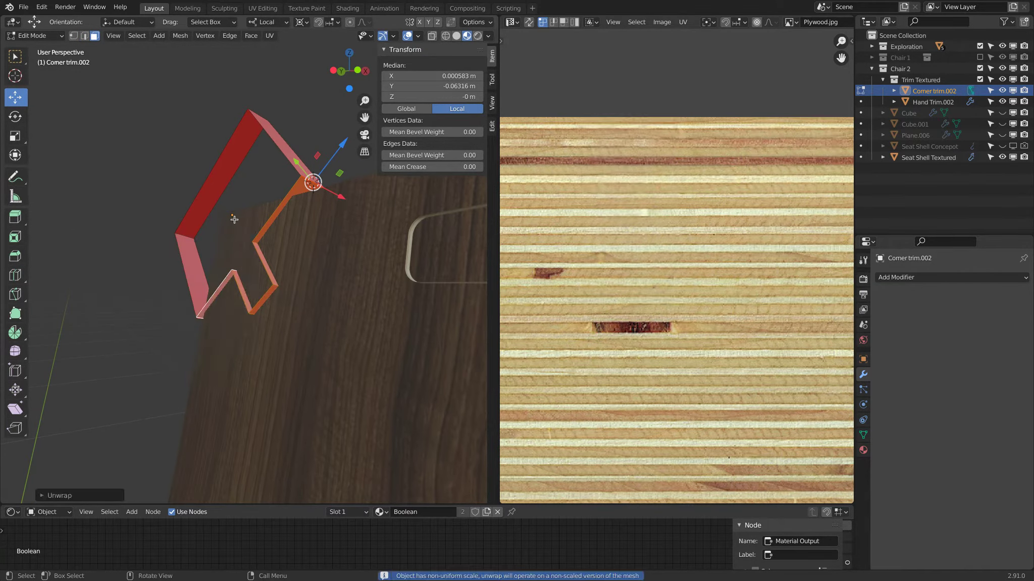
scroll(600, 312, down, 6)
key(g)
click(637, 269)
Select the corner trim's three outer faces beyond the shell's corner and unwrap them.
middle_drag(303, 217, 339, 217)
click(249, 158)
shift+click(238, 166)
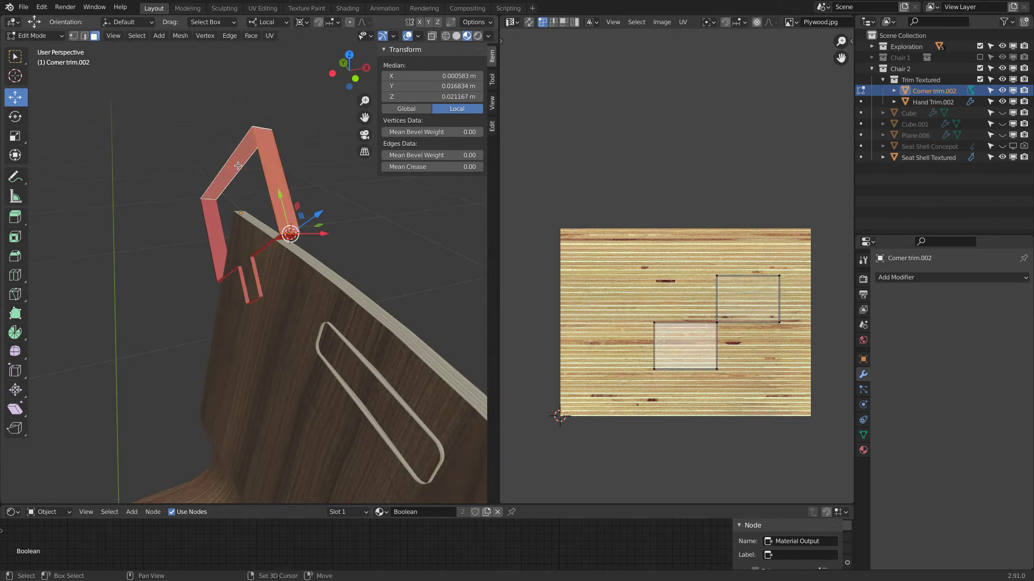
shift+click(216, 219)
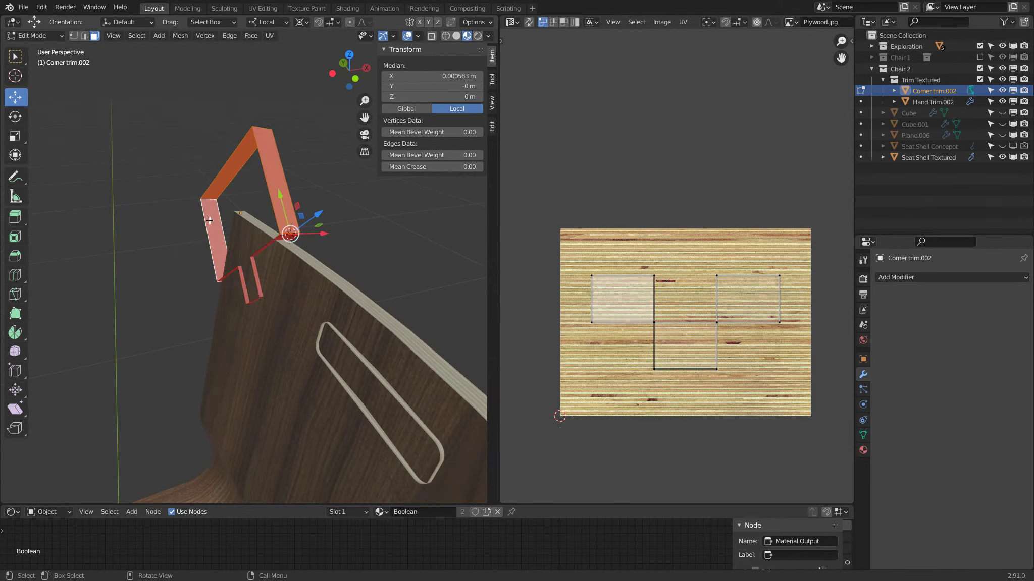
key(u)
click(303, 90)
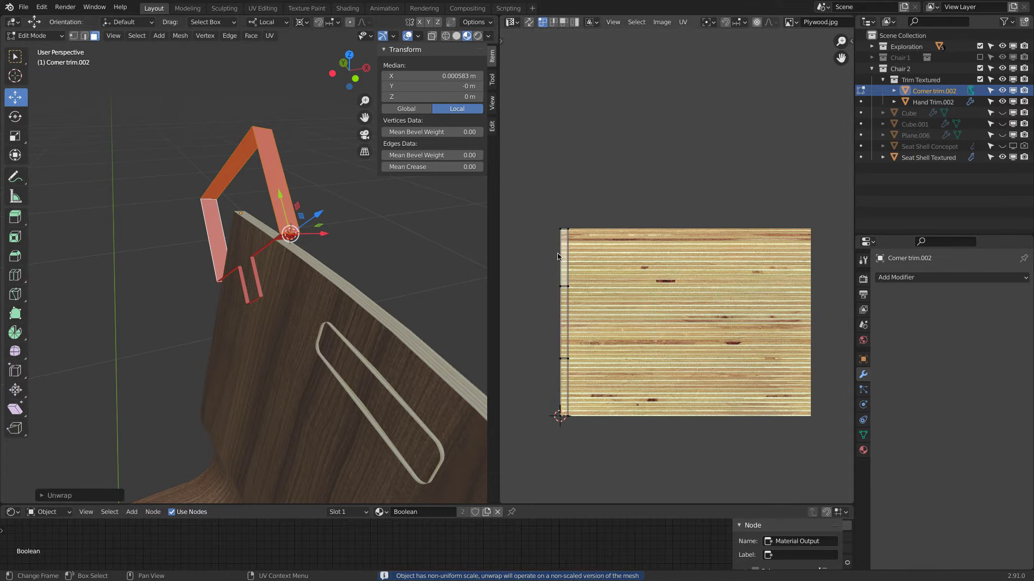
Rotate the three-face UV island 90° and place it along the lower edge of the plywood image, inside its boundary.
text(ar90)
key(Return)
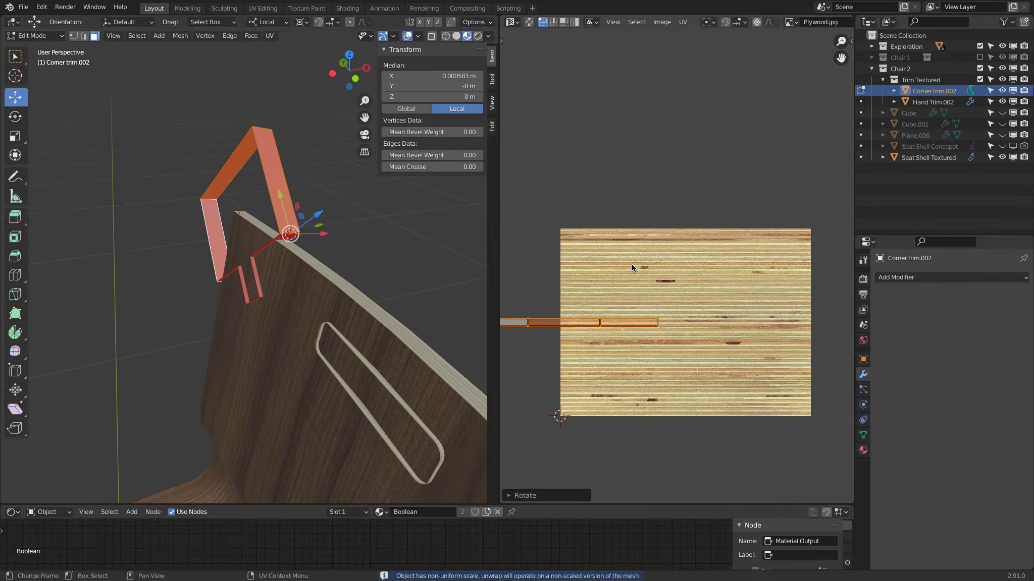
key(g)
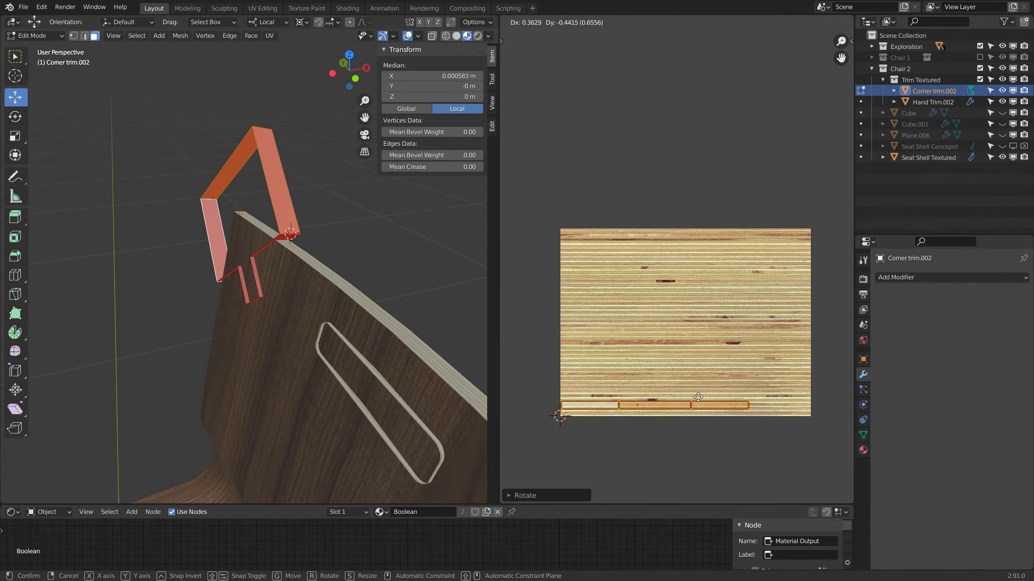
click(697, 401)
key(g)
click(697, 403)
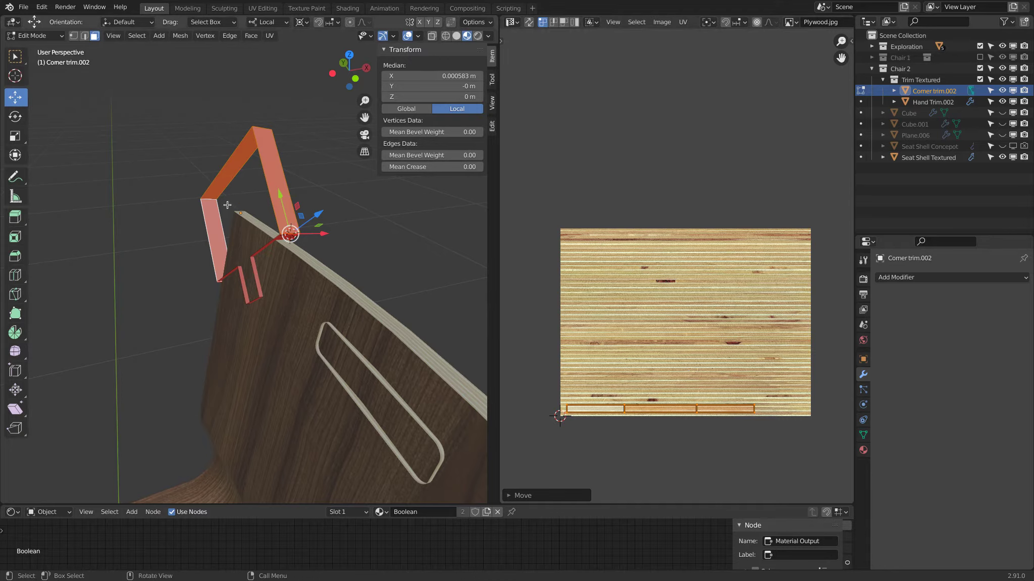
Leave mesh editing and replace the corner trim's material with Leg Wood Plywood.
middle_drag(248, 259, 219, 189)
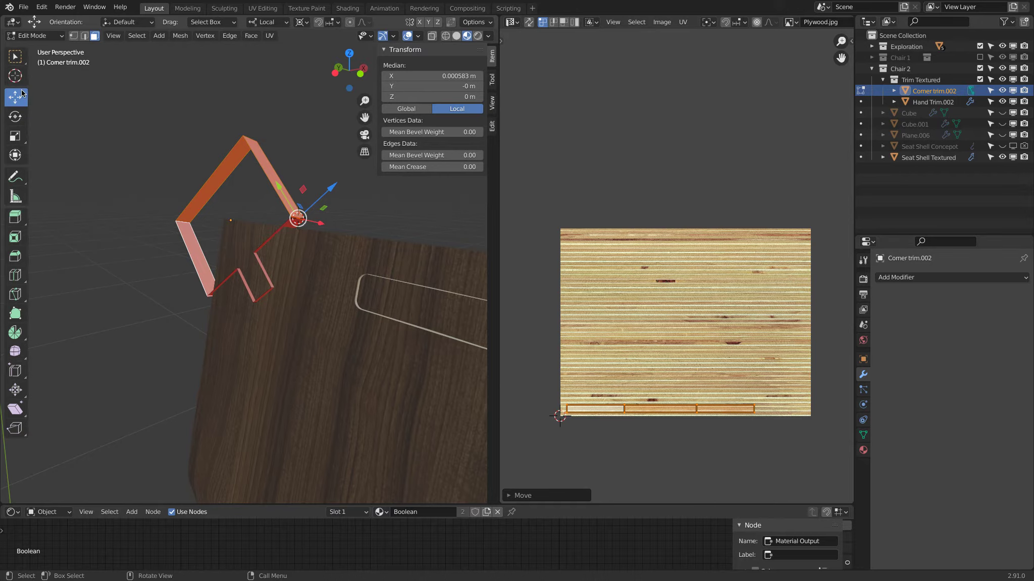
key(Tab)
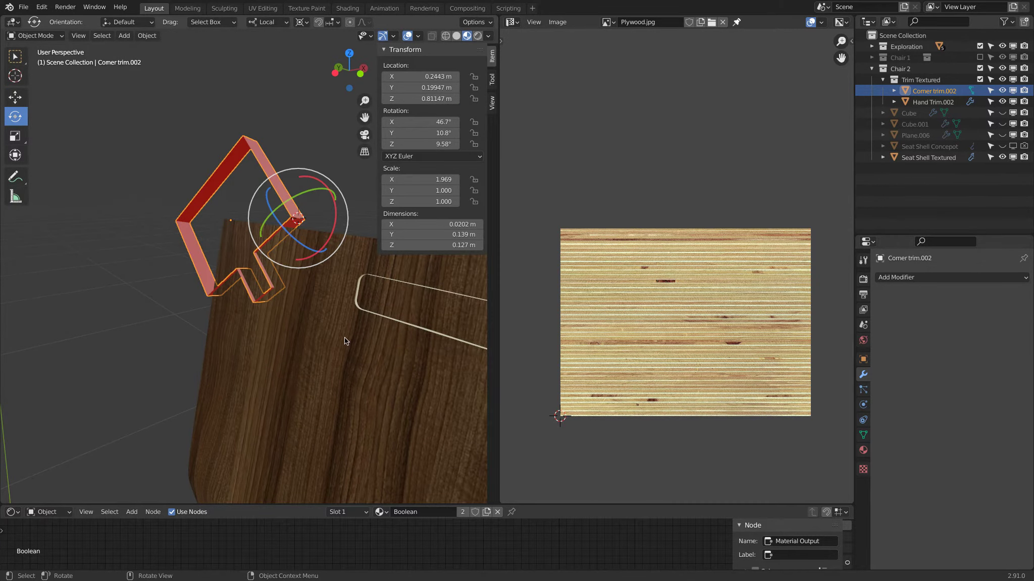
click(863, 449)
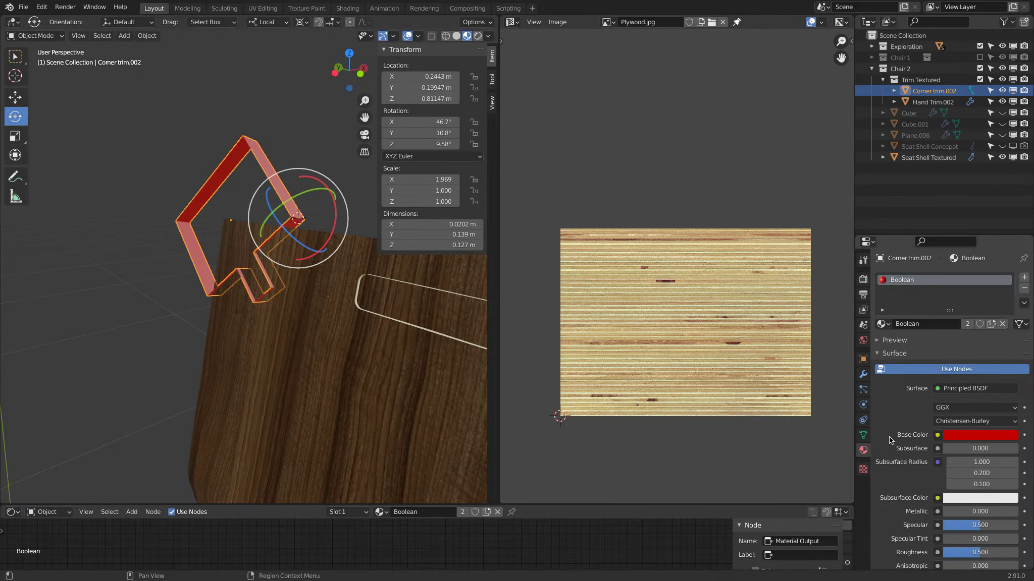
click(882, 324)
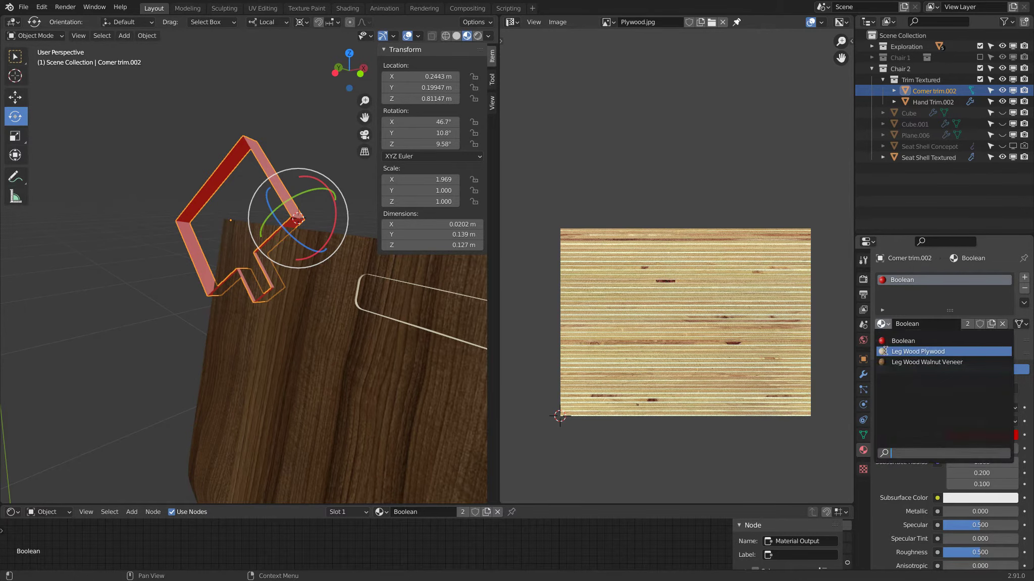
click(885, 351)
Try to cut the seat shell by setting its Boolean modifier's collection to Trim Textured.
middle_drag(332, 267, 277, 308)
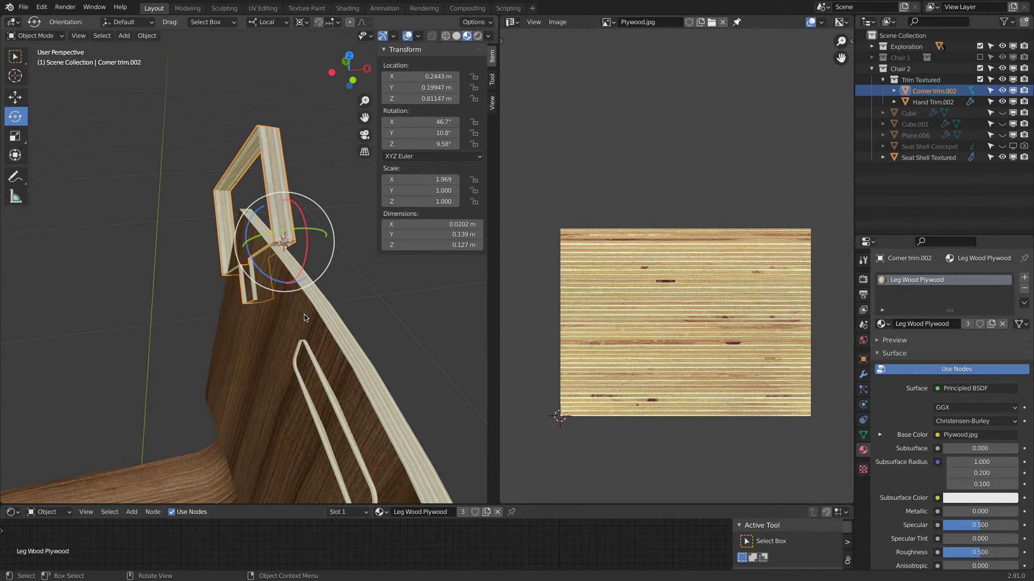
click(277, 310)
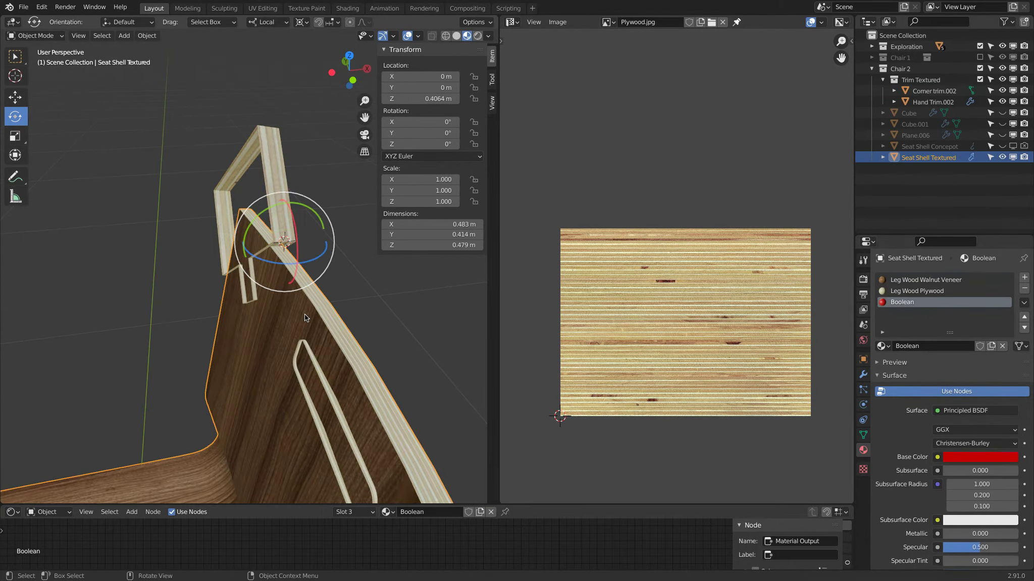
click(863, 374)
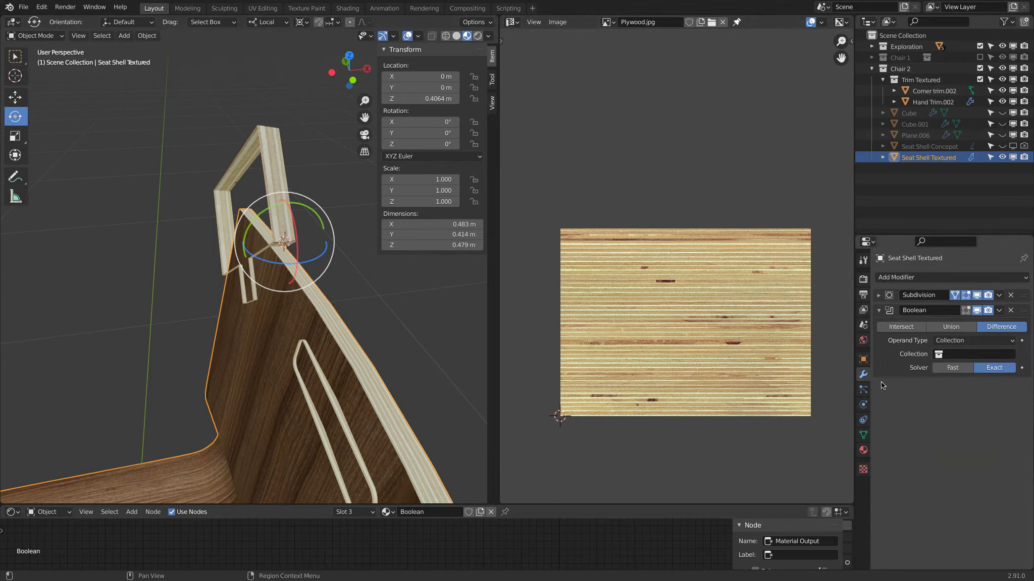
click(982, 353)
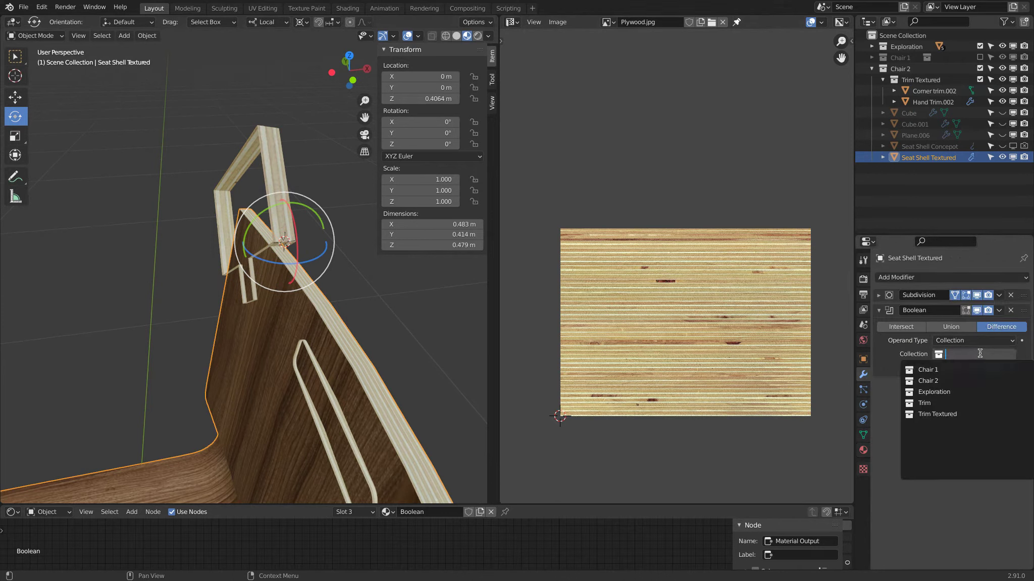
click(957, 413)
middle_drag(90, 369, 207, 283)
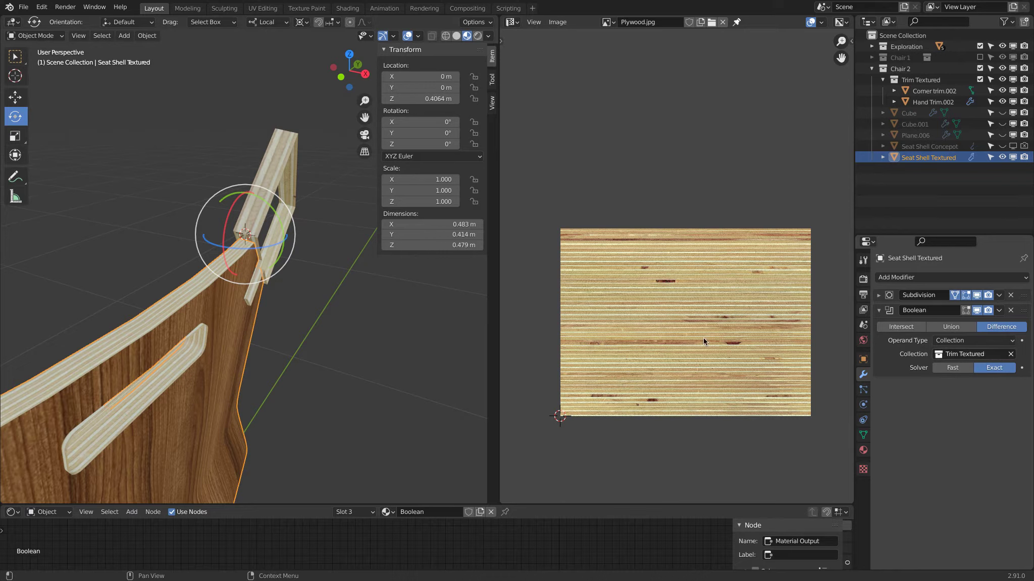
Select the corner trim together with the seat shell and open both for mesh editing.
scroll(293, 191, up, 4)
shift+middle_drag(289, 177, 285, 229)
click(283, 161)
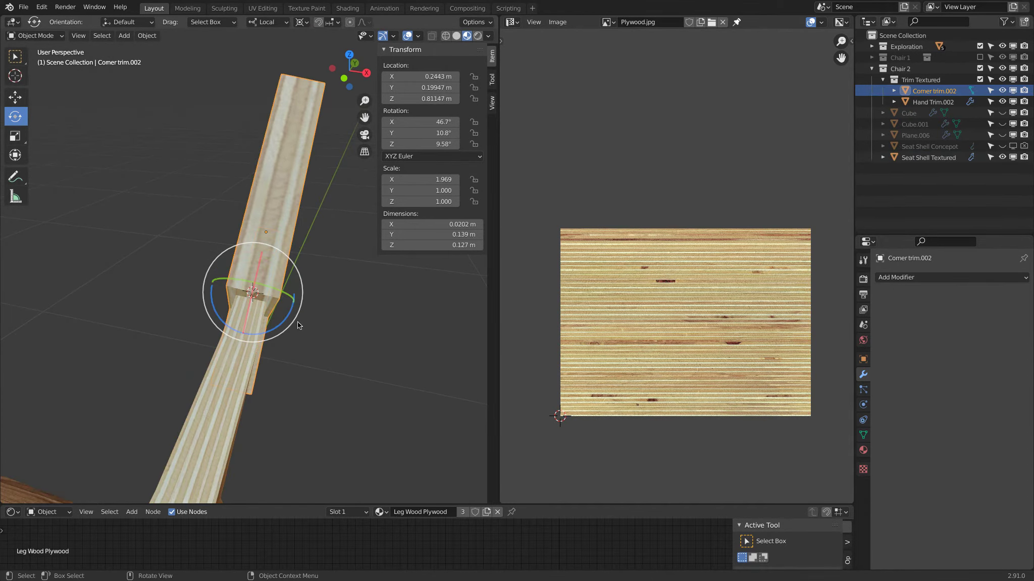
middle_drag(221, 389, 315, 305)
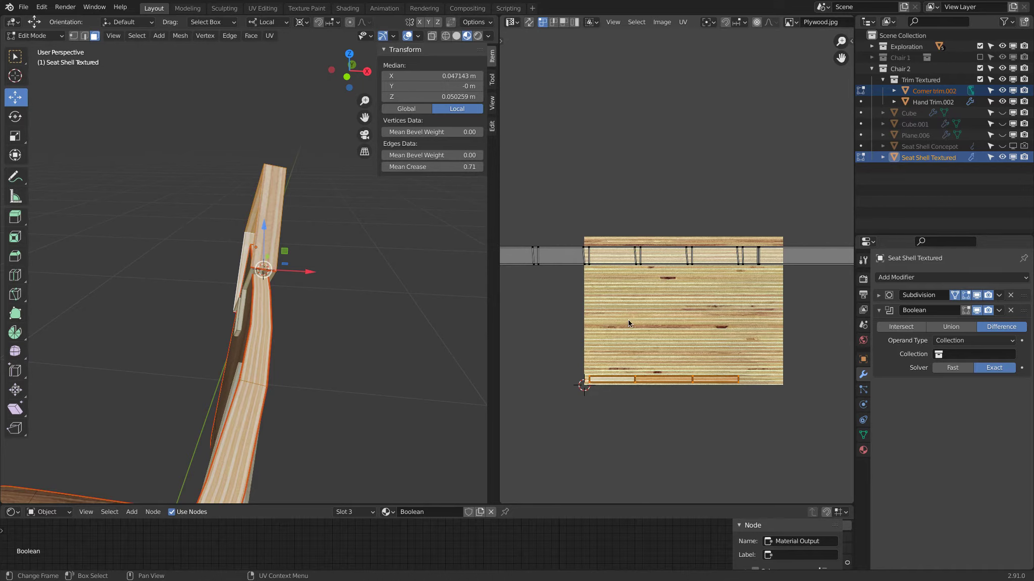
Select the corner trim's five zigzag faces, using wireframe shading to reach the ones hidden by the shell.
scroll(629, 320, down, 2)
middle_drag(223, 216, 250, 341)
click(244, 318)
shift+click(251, 344)
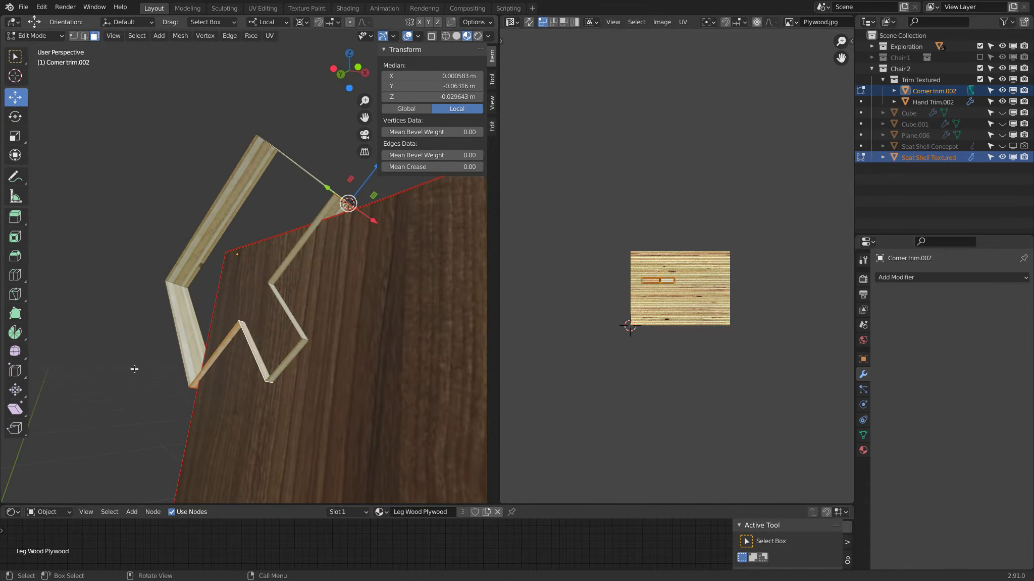
key(z)
click(108, 364)
shift+click(300, 365)
shift+click(305, 286)
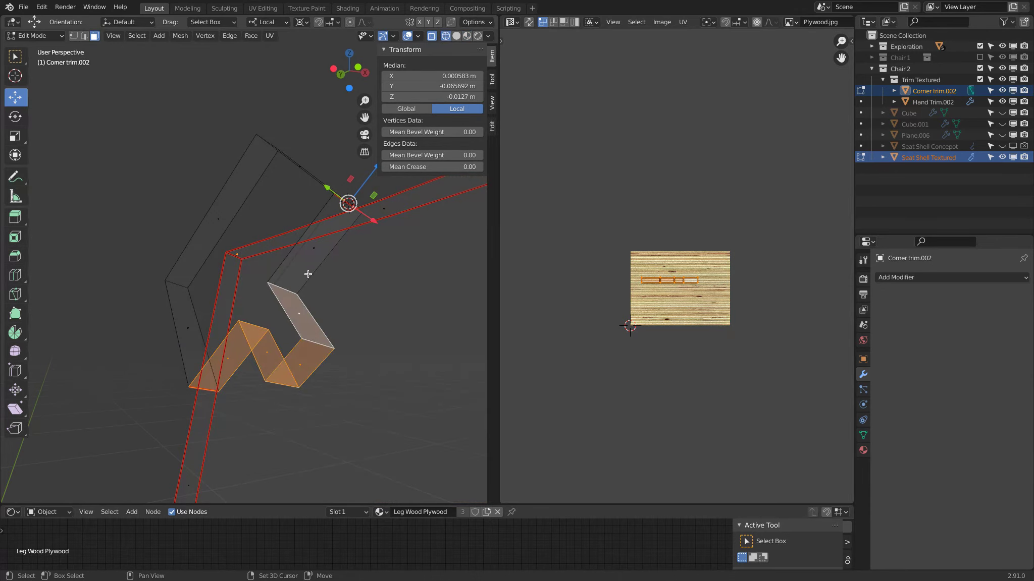
shift+click(310, 253)
Return the viewport to Material Preview shading with the shell's rim edge in view.
key(z)
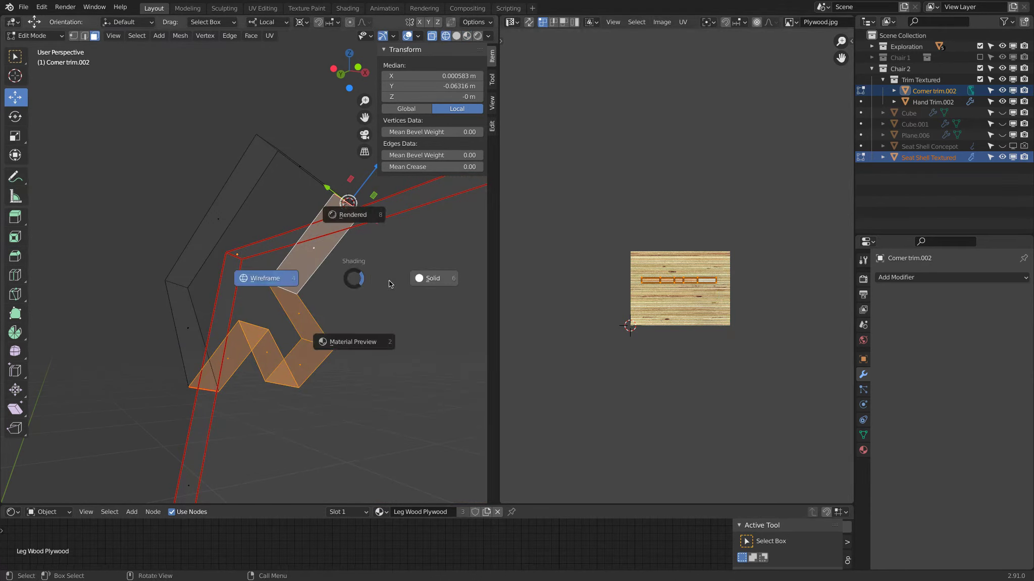
click(422, 283)
middle_drag(422, 283, 323, 313)
key(z)
click(330, 377)
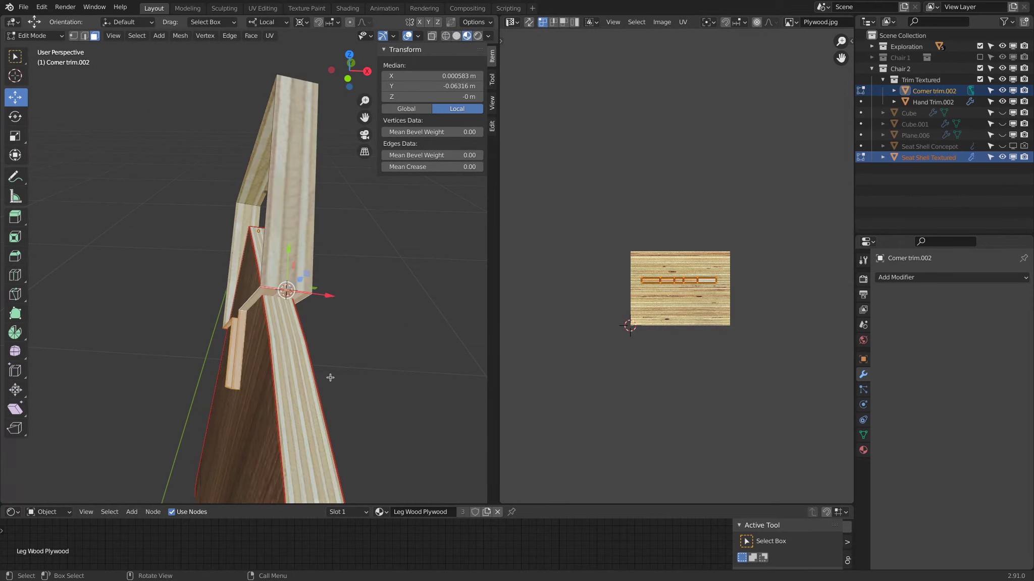
Move the five-face UV strip up on the plywood image until it is centred on the shell rim's UV strip.
scroll(671, 268, up, 5)
key(g)
key(y)
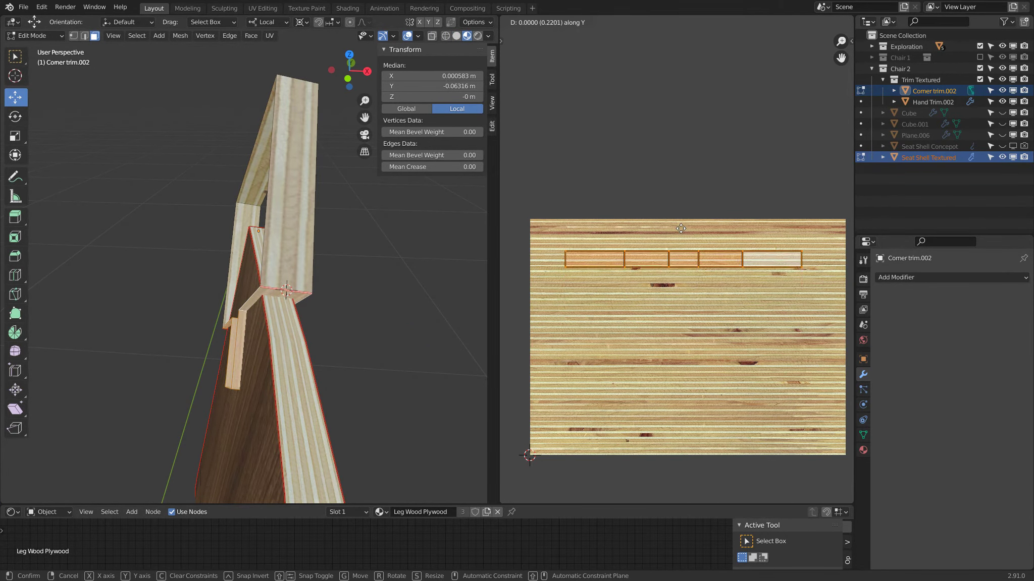
right_click(681, 222)
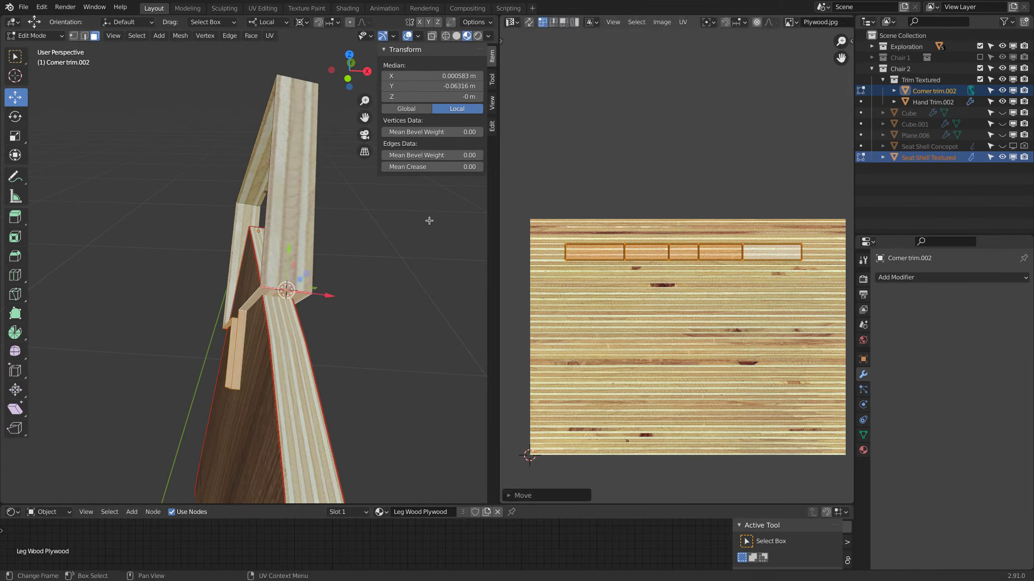
click(288, 319)
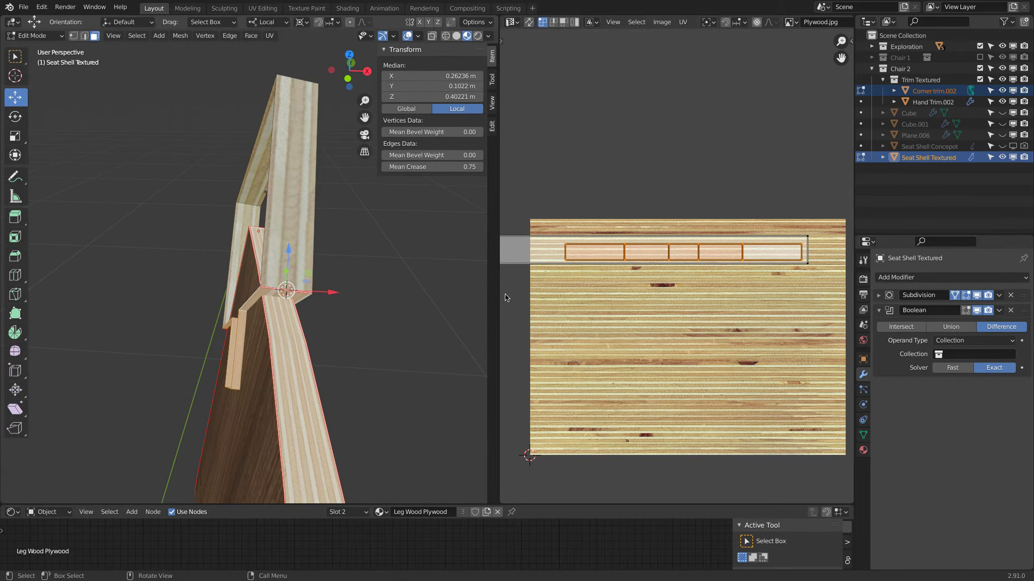
key(g)
click(695, 251)
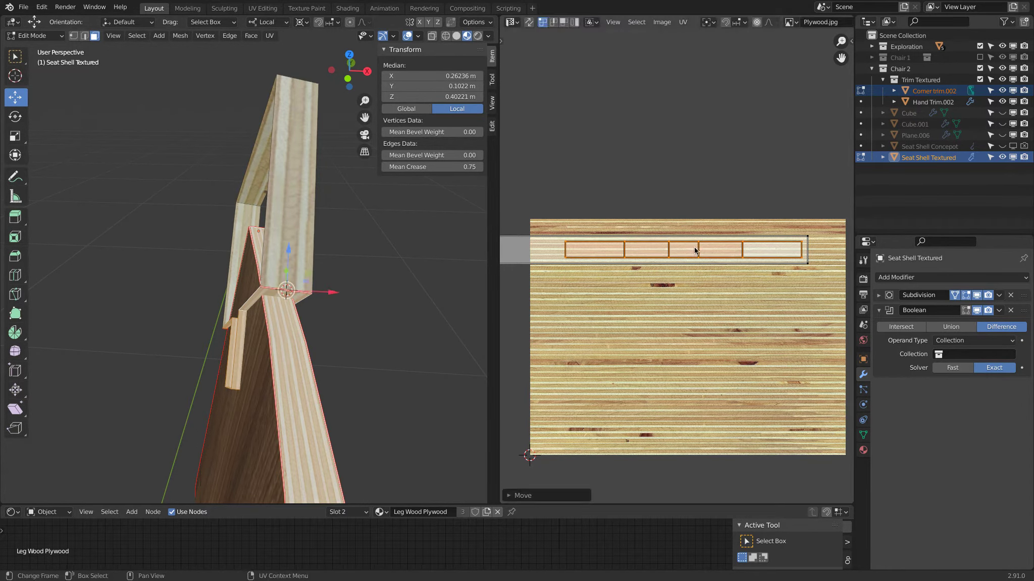
Scale the five-face UV strip along Y until its height matches the seat shell rim's UV strip.
key(s)
key(y)
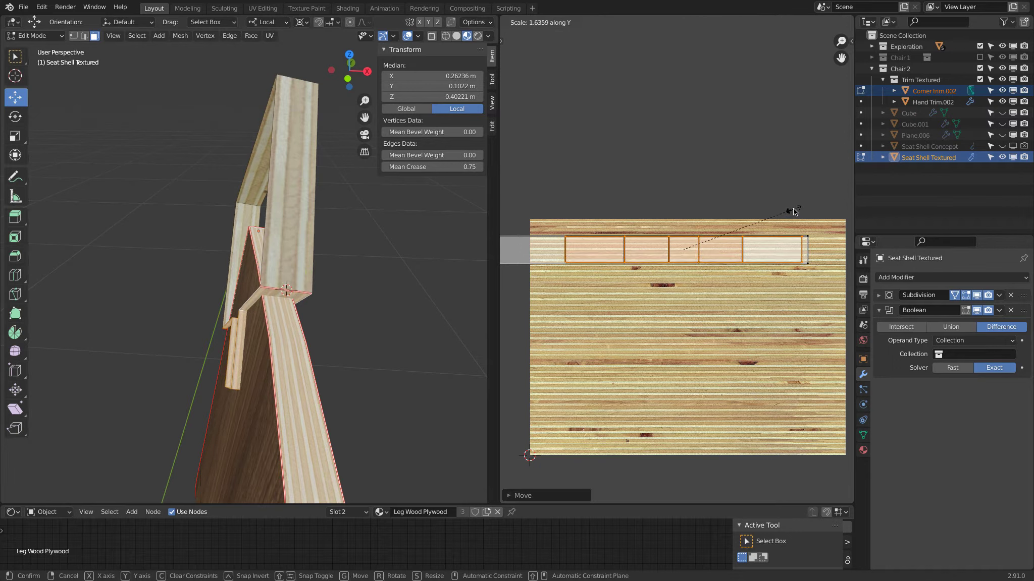
click(802, 208)
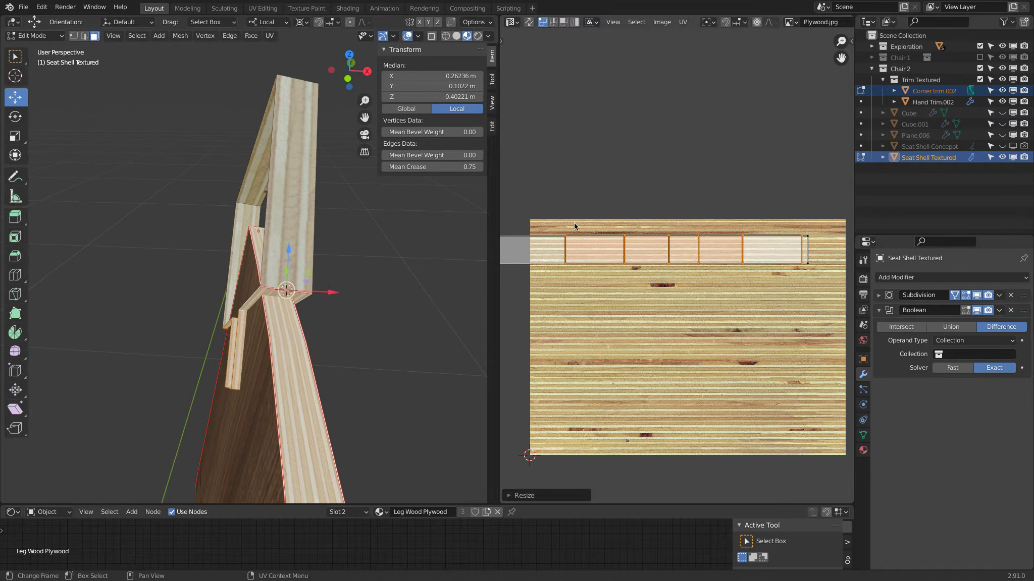
scroll(352, 255, up, 8)
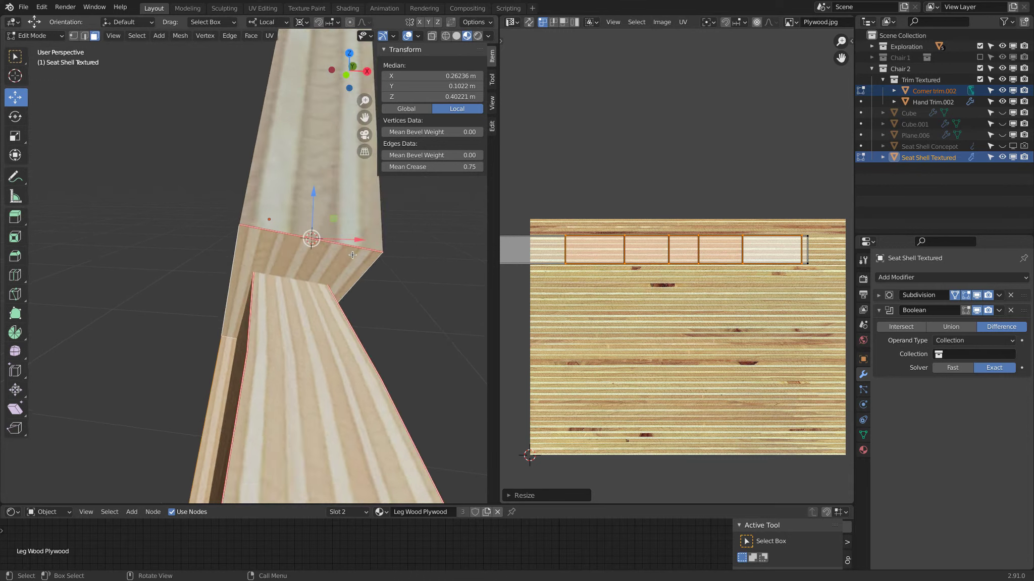
Scale the corner trim's five-face UV strip along Y by about 1.30 to match its plywood grain spacing to the shell rim.
scroll(352, 255, down, 3)
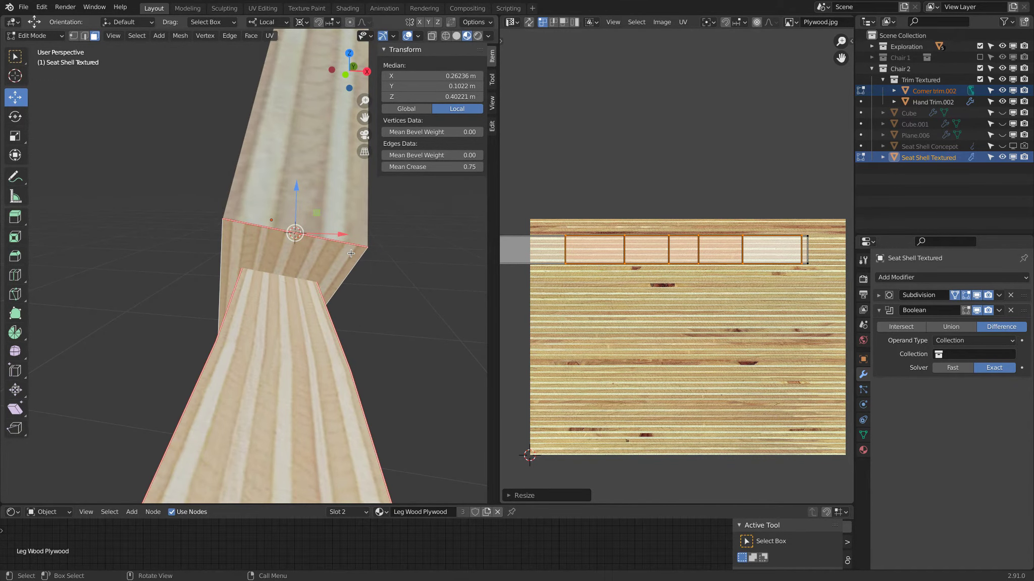
middle_drag(283, 273, 299, 280)
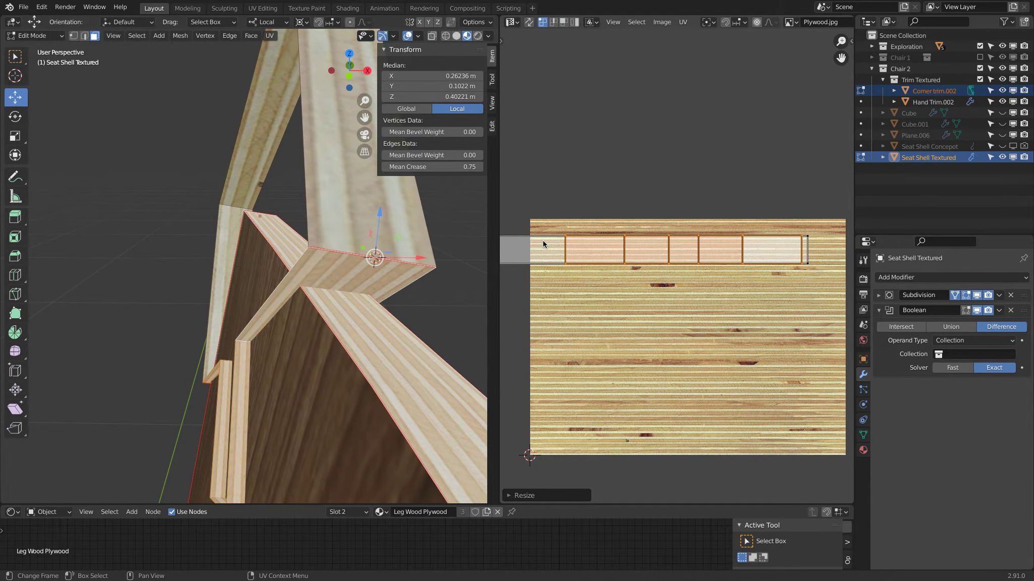
middle_drag(237, 288, 214, 298)
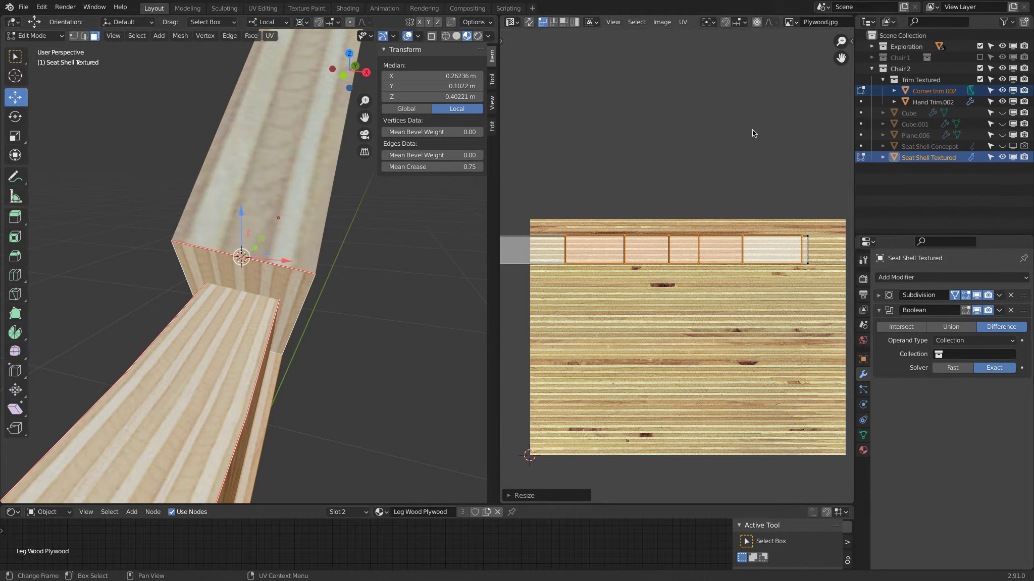
key(s)
key(y)
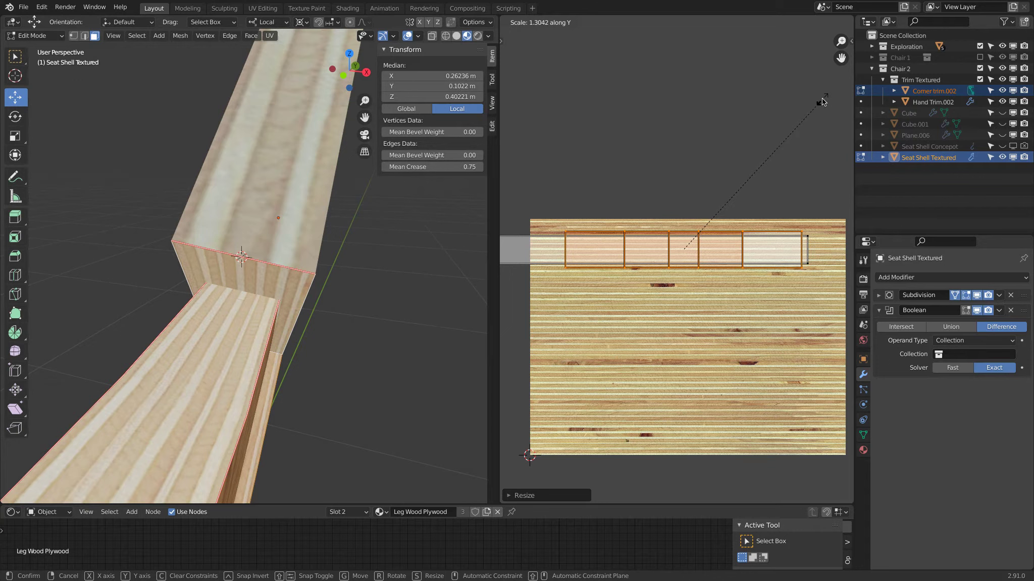
click(822, 101)
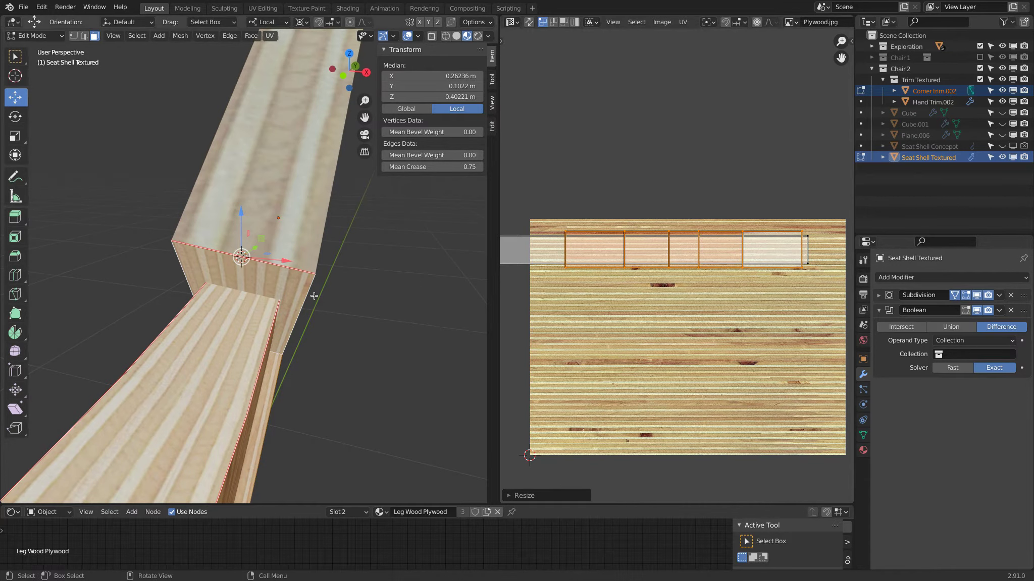
middle_drag(261, 310, 282, 316)
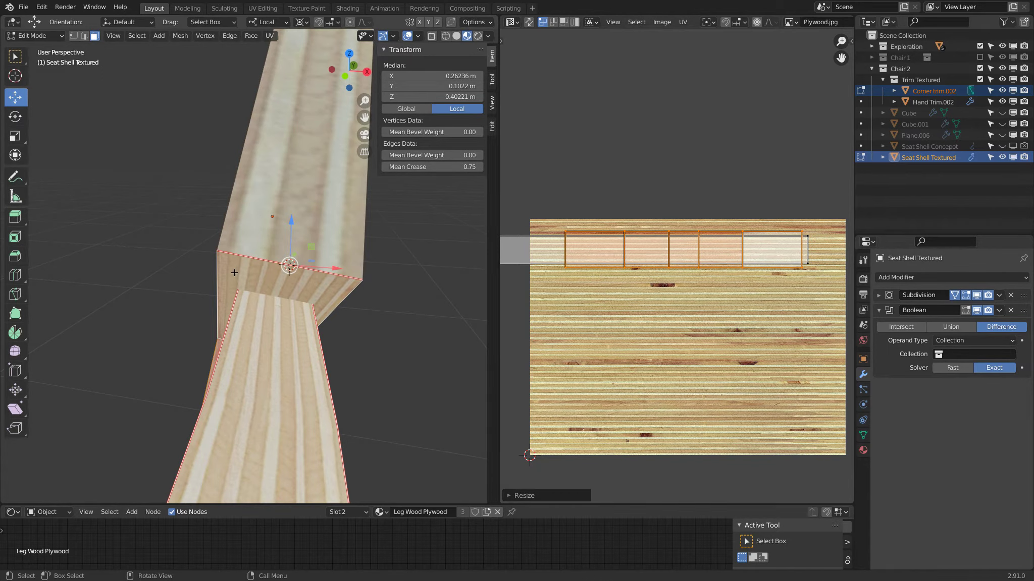
middle_drag(319, 336, 328, 316)
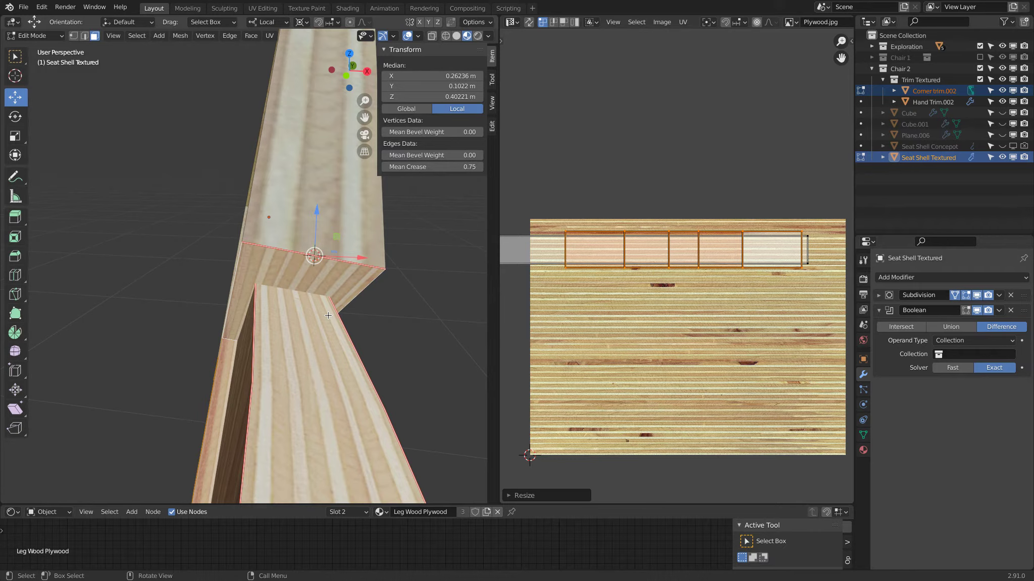
scroll(328, 315, down, 3)
middle_drag(328, 315, 295, 181)
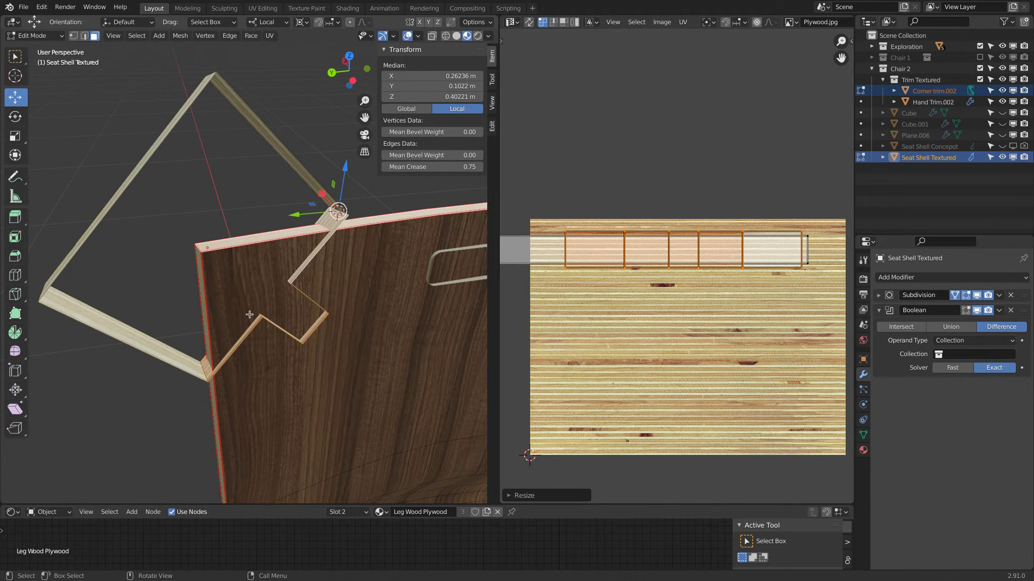
middle_drag(391, 219, 277, 265)
scroll(286, 267, up, 4)
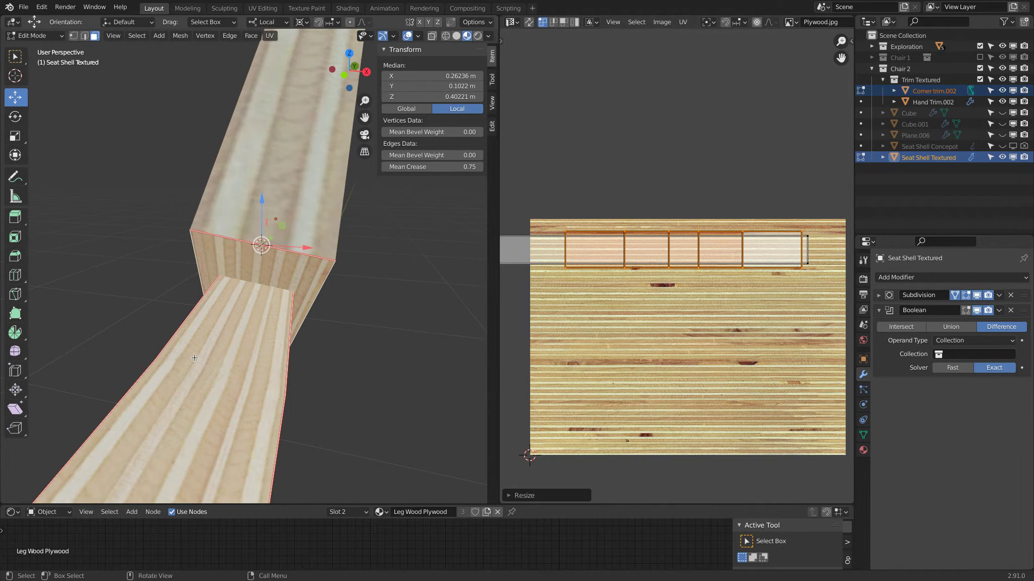
Add the shell rim's face loop to the trim faces and select all their UVs on the plywood image.
scroll(755, 278, down, 3)
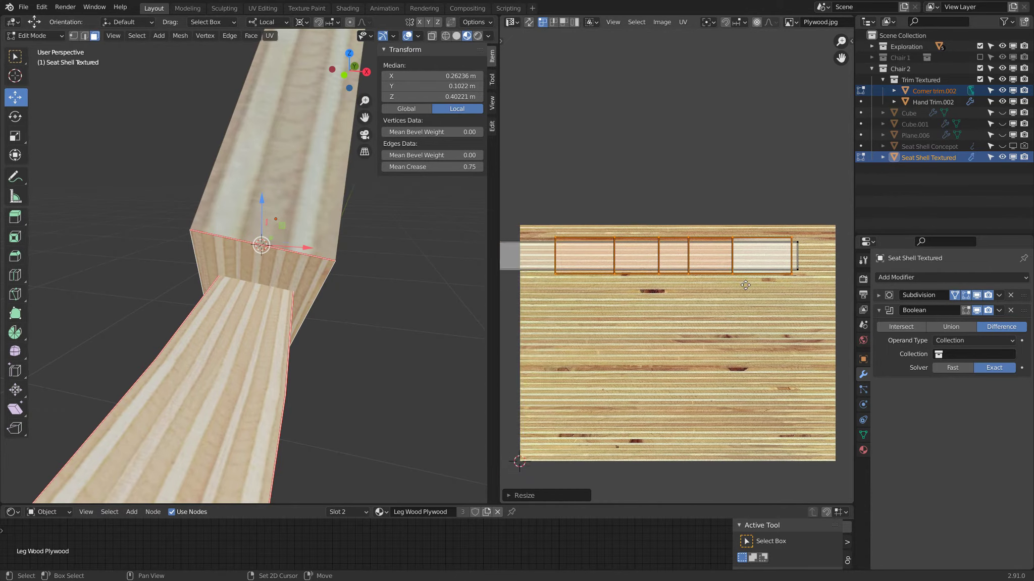
scroll(716, 277, down, 2)
scroll(439, 288, down, 5)
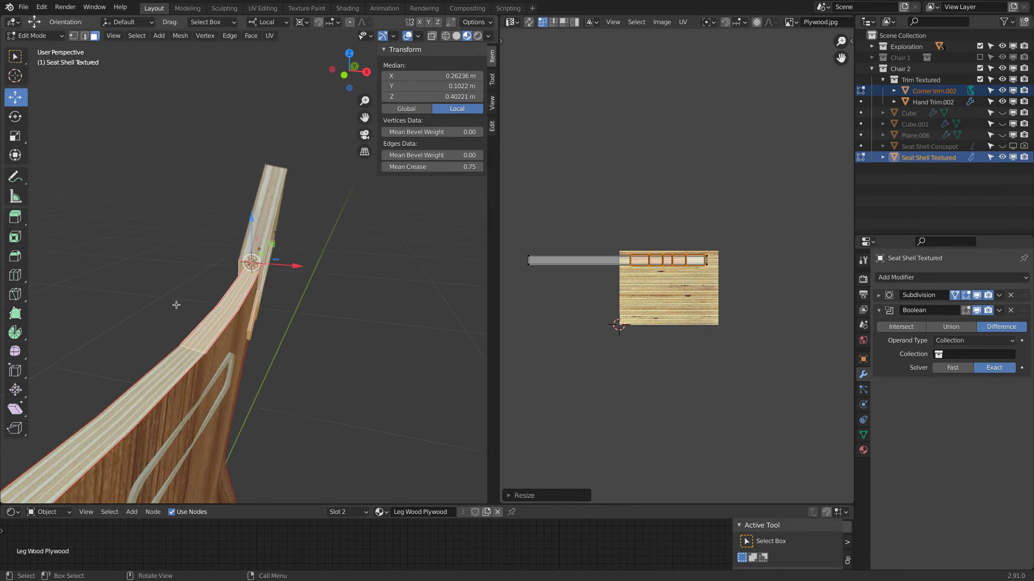
alt+shift+click(200, 346)
middle_drag(200, 347, 201, 359)
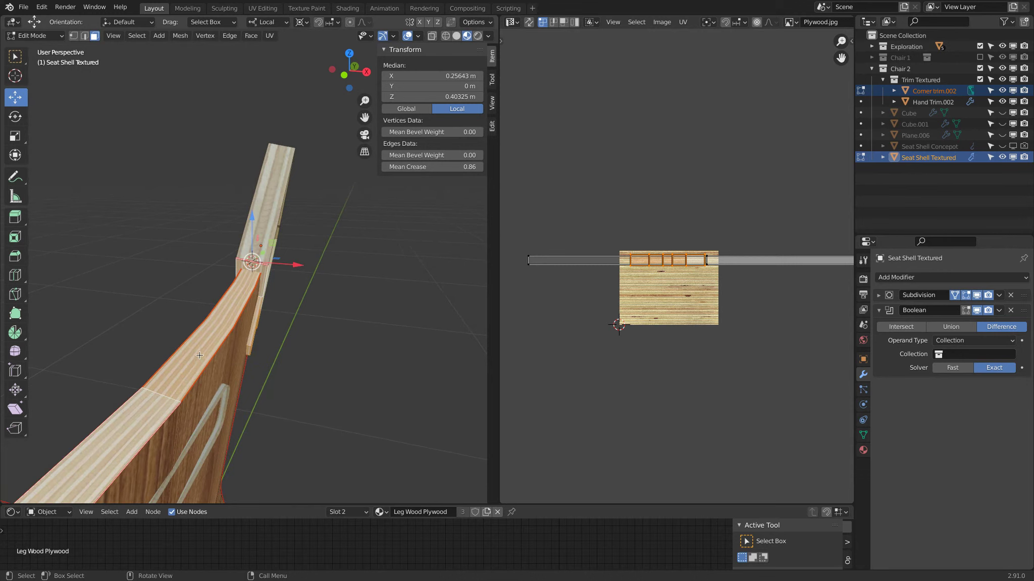
scroll(190, 379, up, 6)
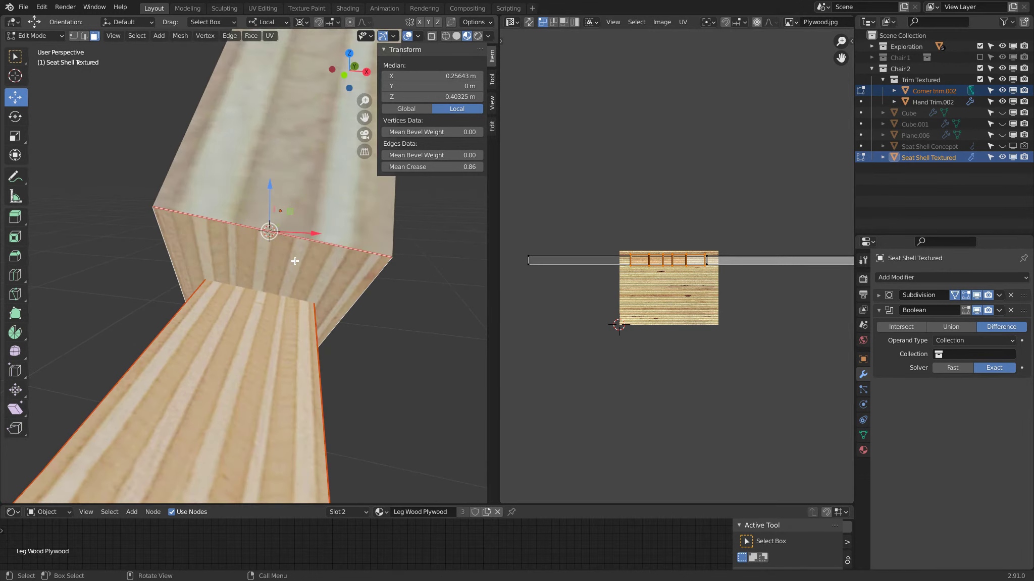
scroll(712, 246, up, 5)
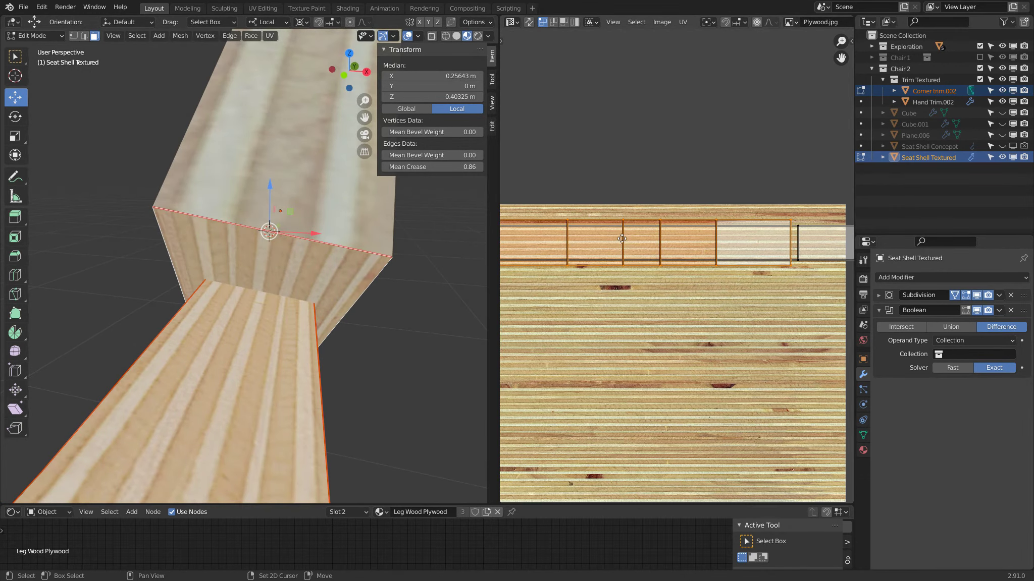
scroll(713, 238, down, 3)
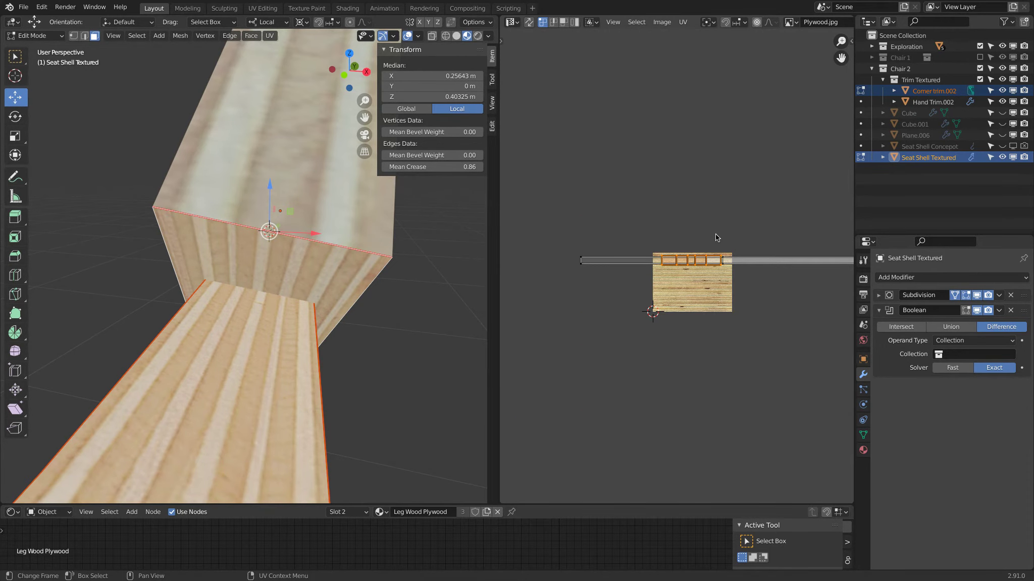
key(a)
Move the combined rim and trim UV strips down along Y over the dark knots in the plywood image.
scroll(685, 243, up, 2)
scroll(689, 244, up, 4)
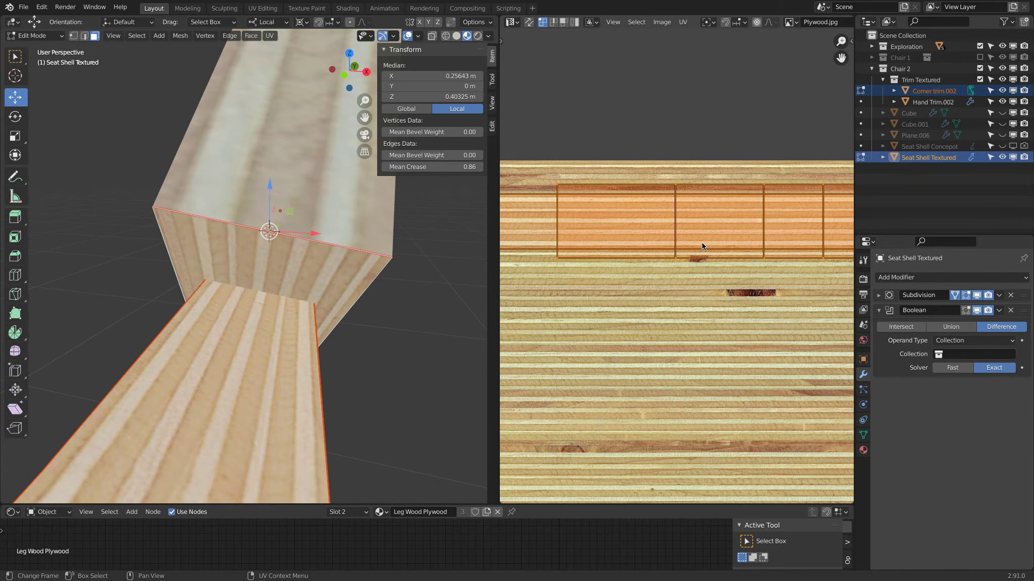
key(g)
key(y)
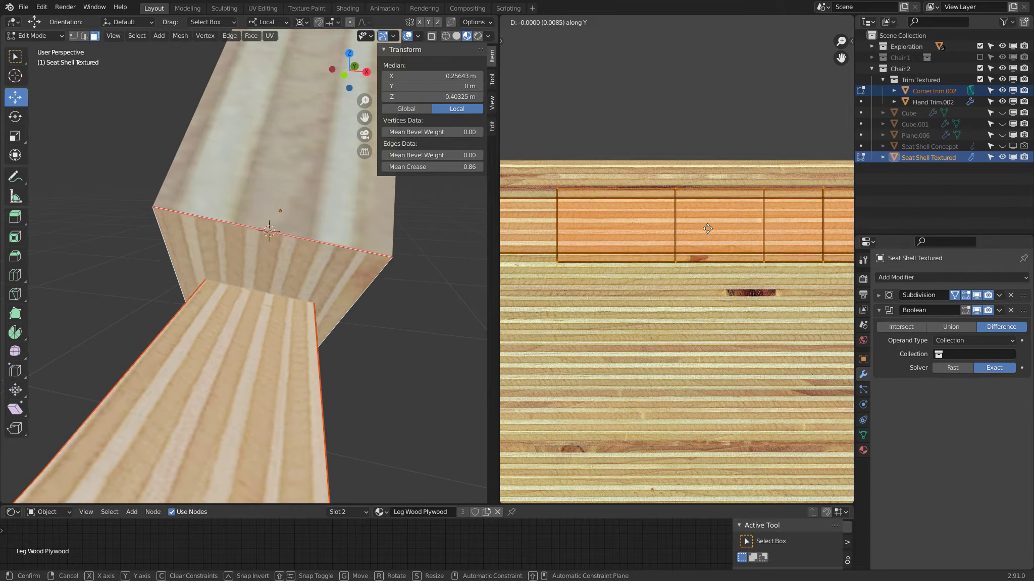
click(710, 240)
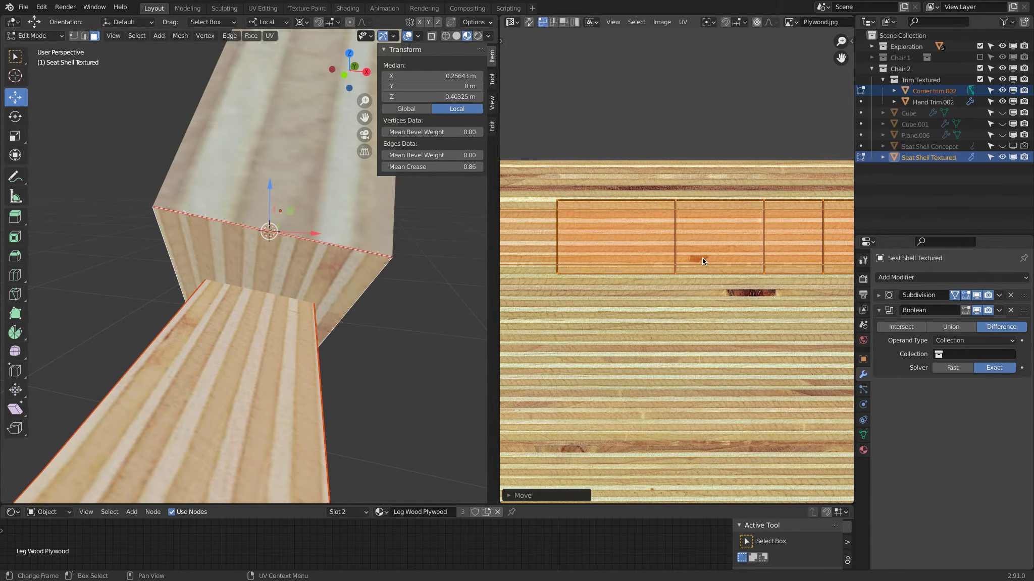
key(g)
key(y)
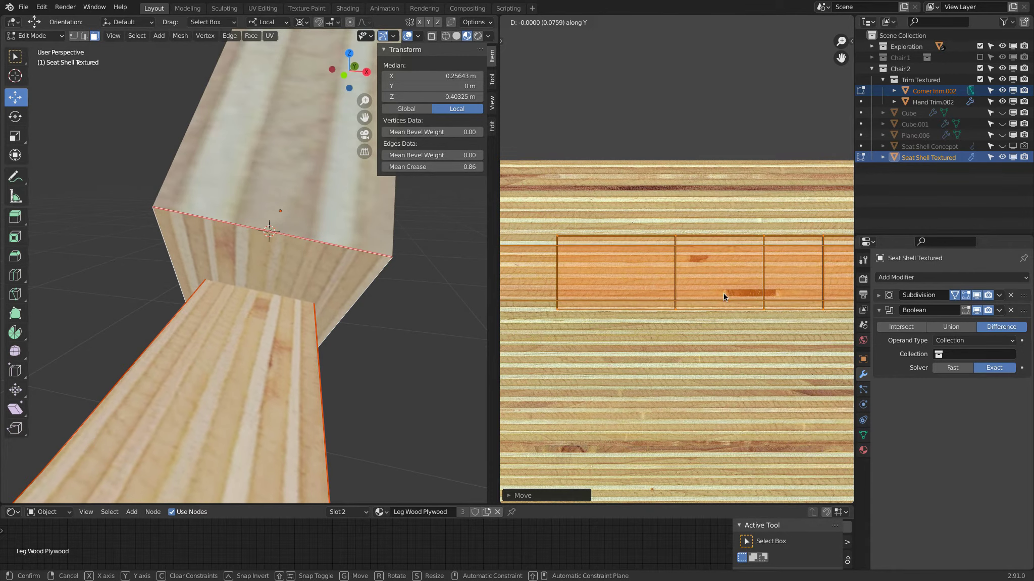
click(734, 290)
Examine how the plywood knots fall on the rim and corner trim, hiding the seat shell to check the trim faces.
scroll(165, 267, down, 5)
mouse_move(165, 267)
middle_down()
mouse_move(277, 342)
mouse_move(376, 296)
mouse_move(248, 309)
mouse_move(183, 273)
middle_up()
scroll(624, 286, down, 5)
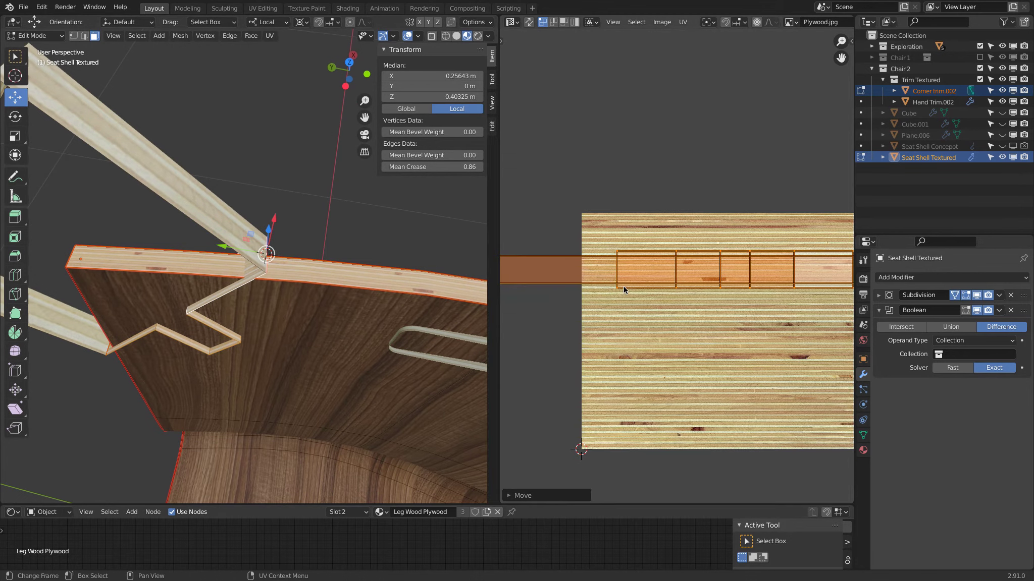
scroll(568, 273, down, 2)
scroll(571, 266, down, 1)
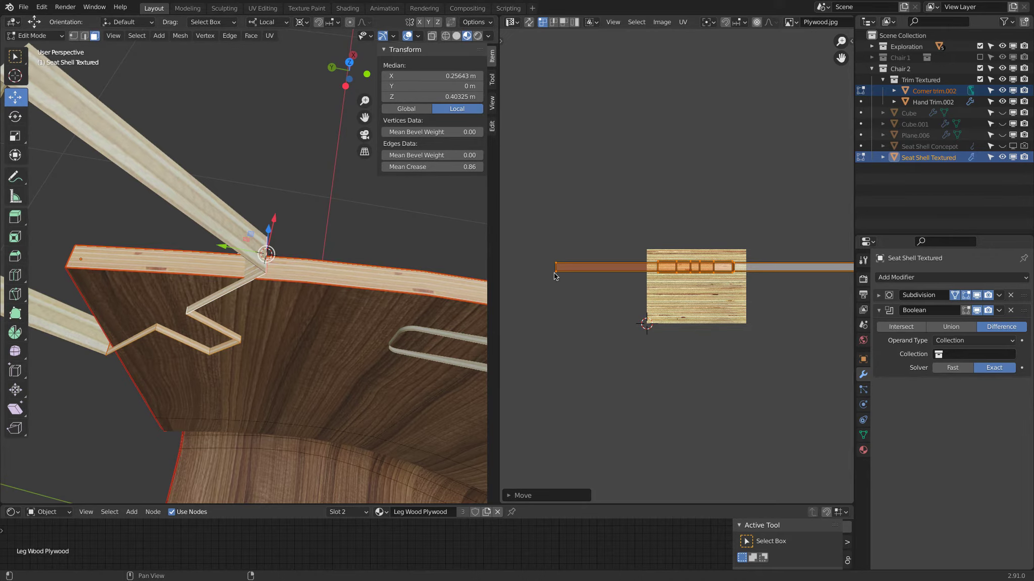
middle_drag(262, 285, 222, 260)
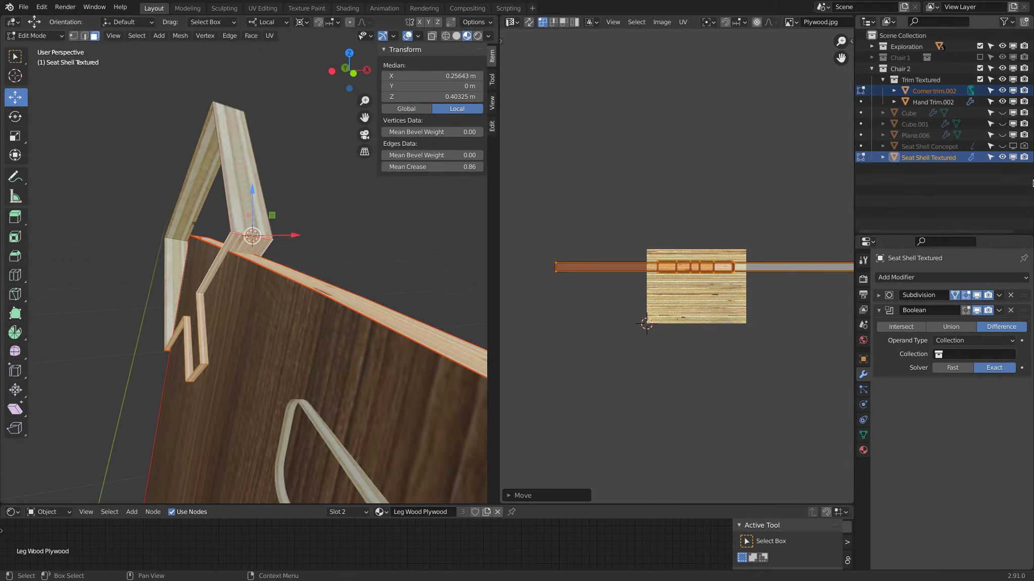
click(1002, 159)
middle_drag(369, 239, 373, 226)
scroll(705, 262, up, 5)
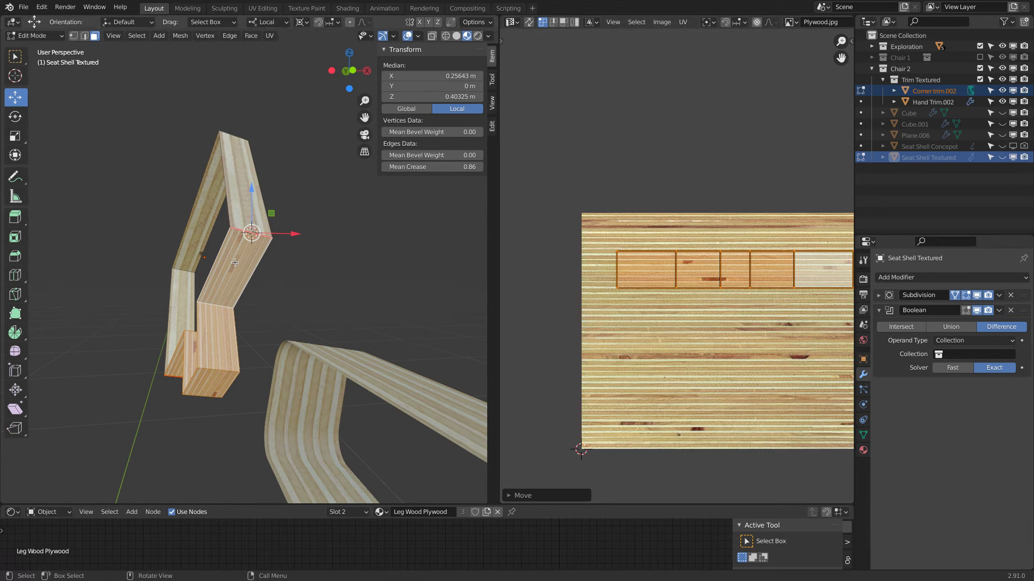
scroll(674, 278, up, 4)
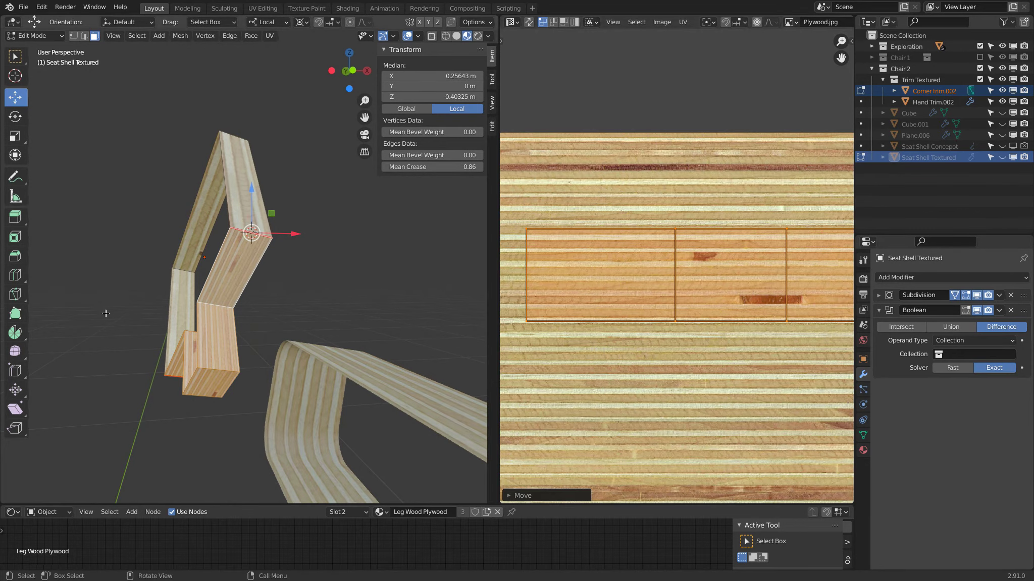
scroll(217, 269, up, 2)
middle_drag(217, 268, 108, 373)
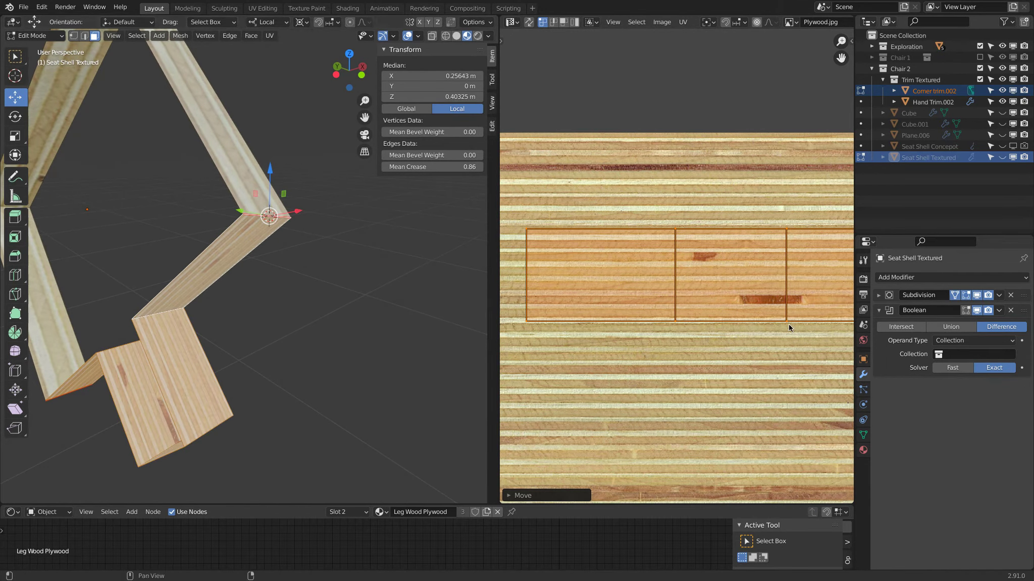
middle_drag(151, 298, 253, 268)
middle_drag(214, 327, 263, 282)
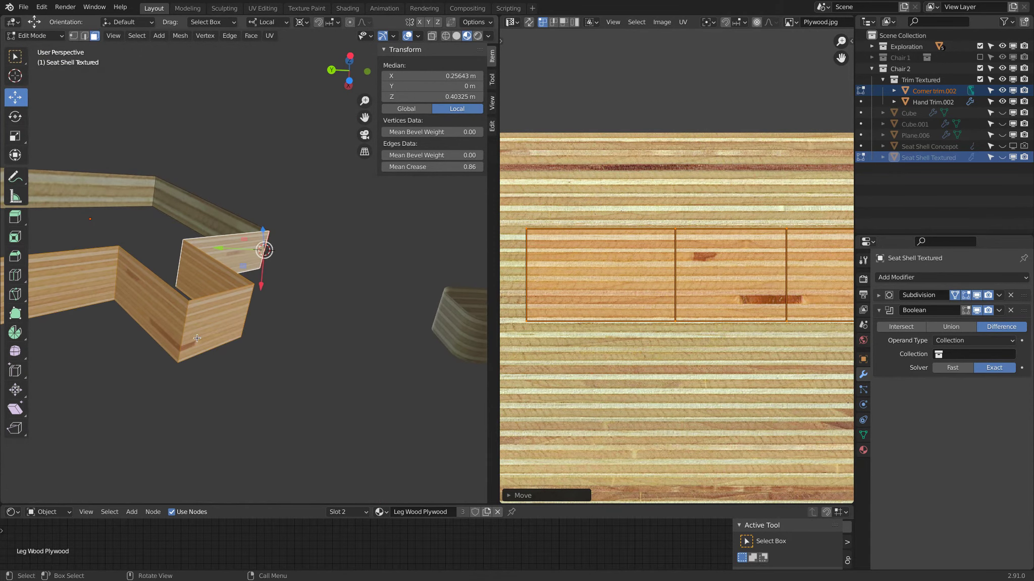
scroll(650, 293, down, 4)
middle_drag(650, 294, 690, 301)
scroll(748, 271, up, 2)
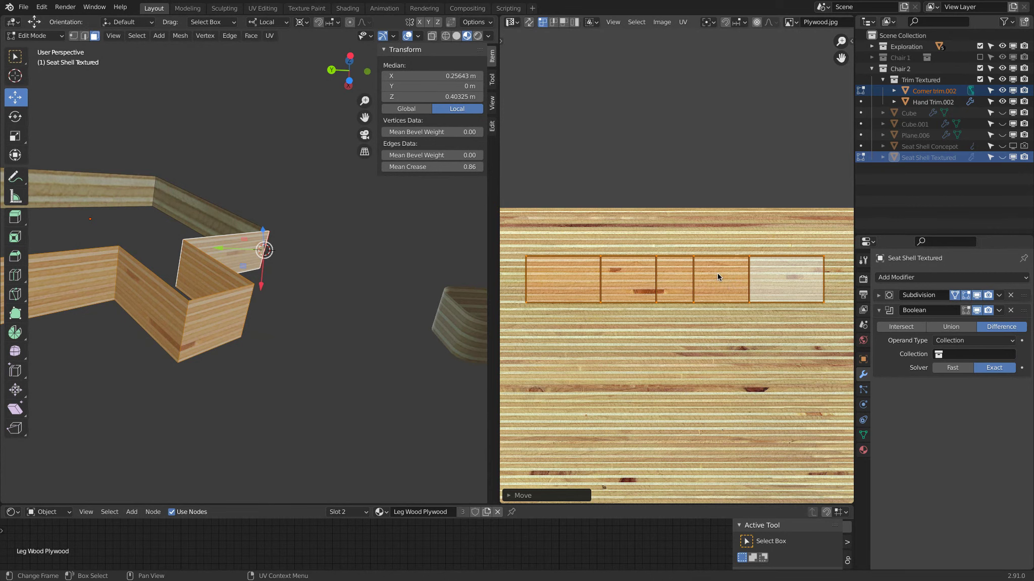
Undo the last two UV strip moves and unhide the Seat Shell Textured object.
key(ctrl+z)
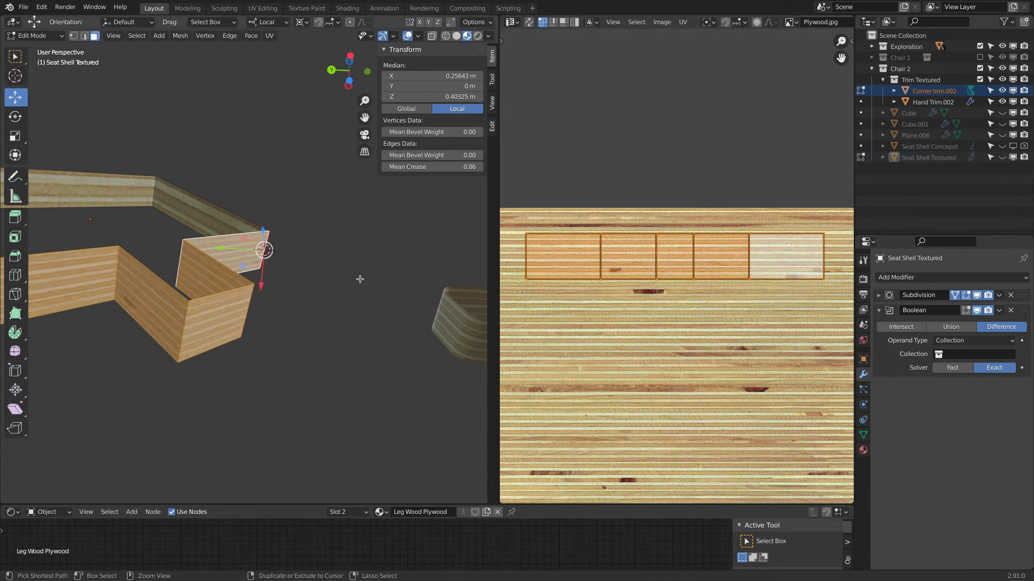
key(ctrl+z)
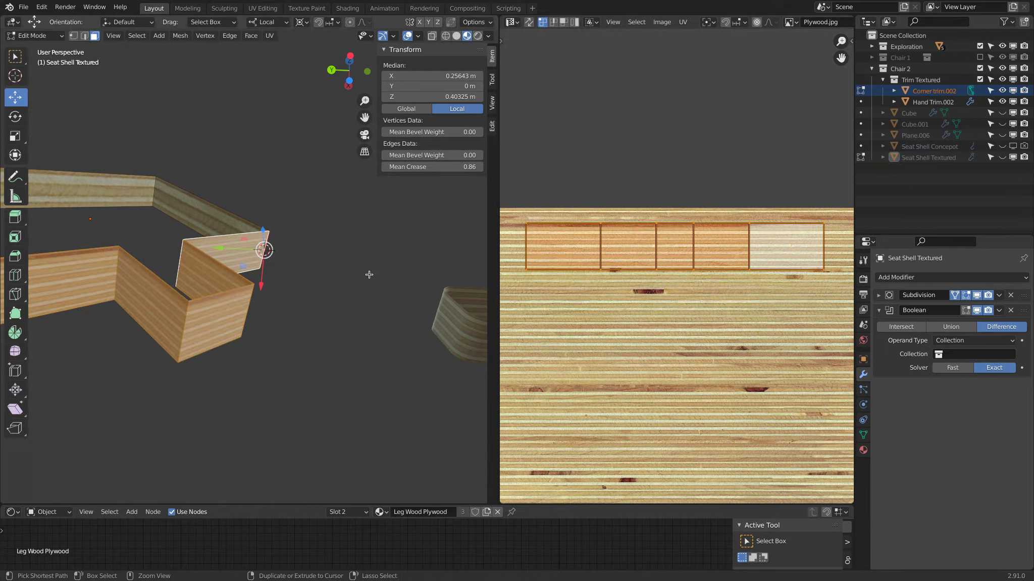
click(1002, 157)
middle_drag(302, 252, 243, 285)
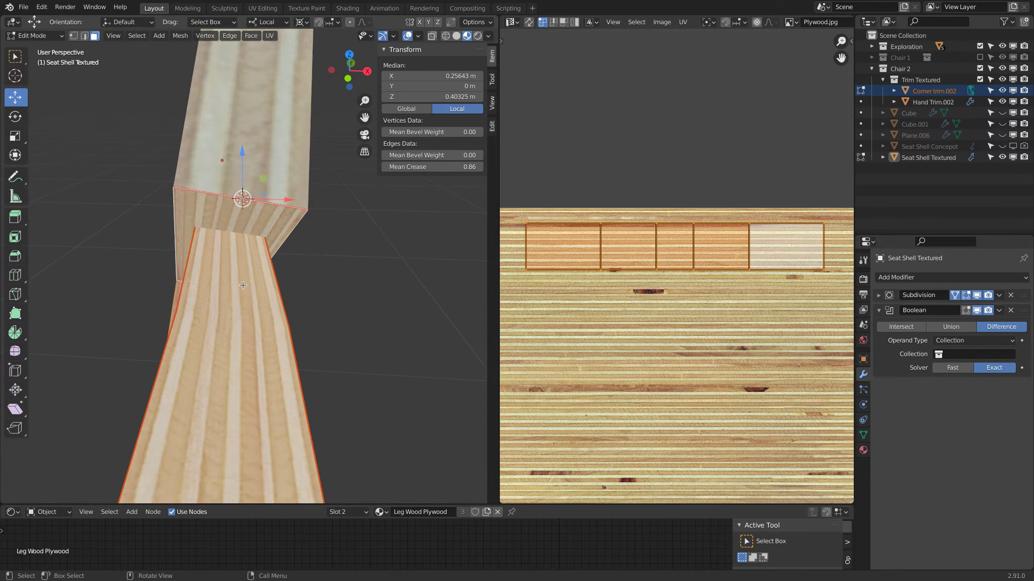
Select only the corner trim's five zigzag faces, leaving out the seat shell's rim faces.
click(278, 286)
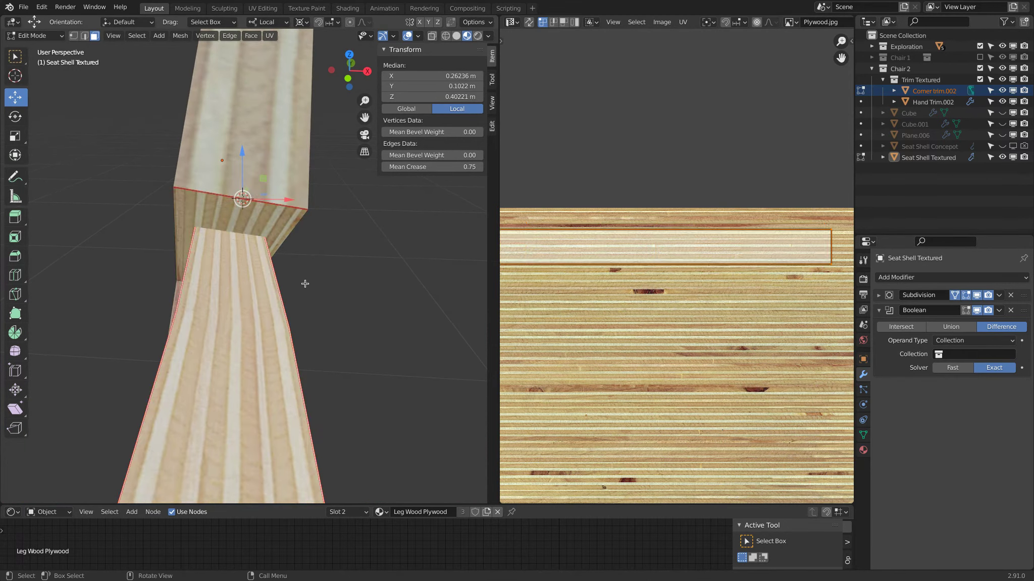
click(274, 233)
middle_drag(275, 234, 326, 278)
shift+click(149, 349)
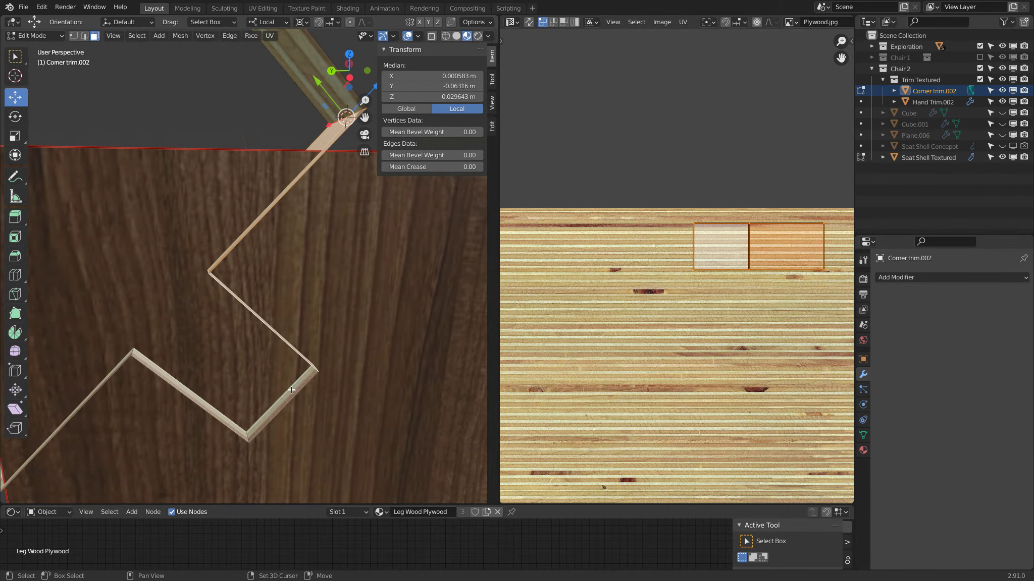
shift+click(292, 390)
middle_drag(291, 390, 121, 328)
shift+click(173, 368)
shift+click(122, 329)
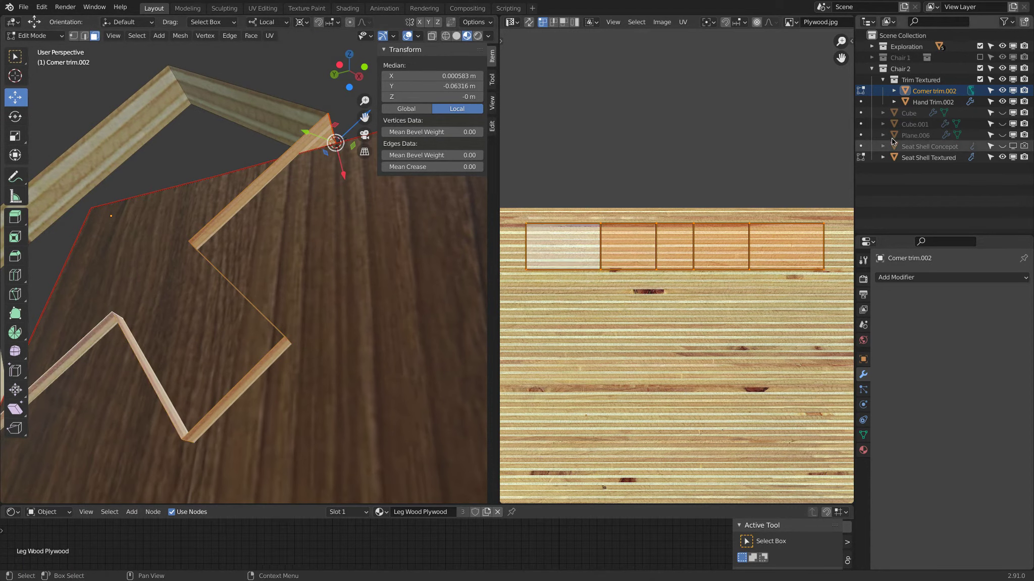
Hide the Seat Shell Textured object to expose the corner trim's five selected faces.
click(1001, 157)
middle_drag(283, 263, 250, 341)
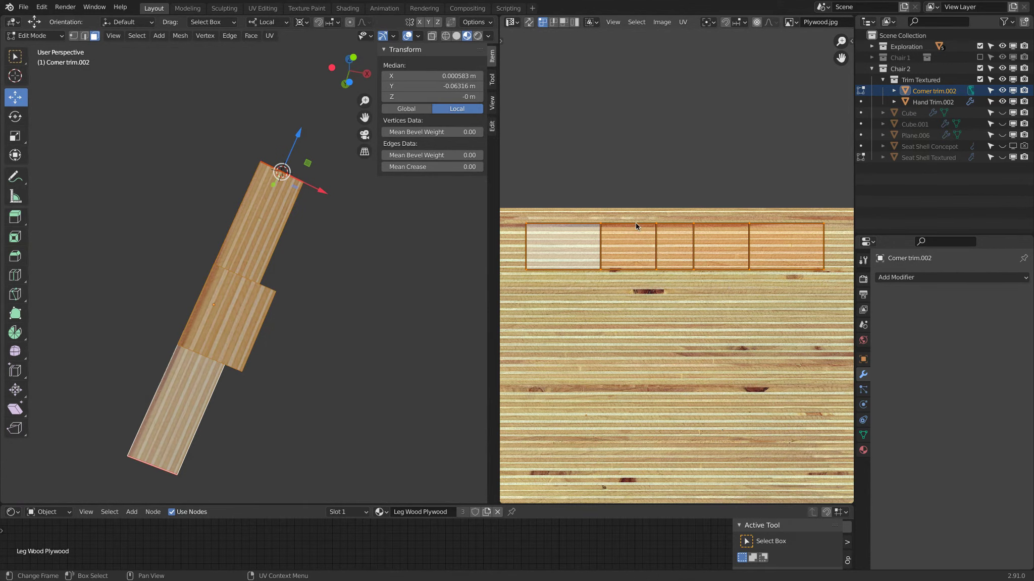
middle_drag(255, 187, 217, 279)
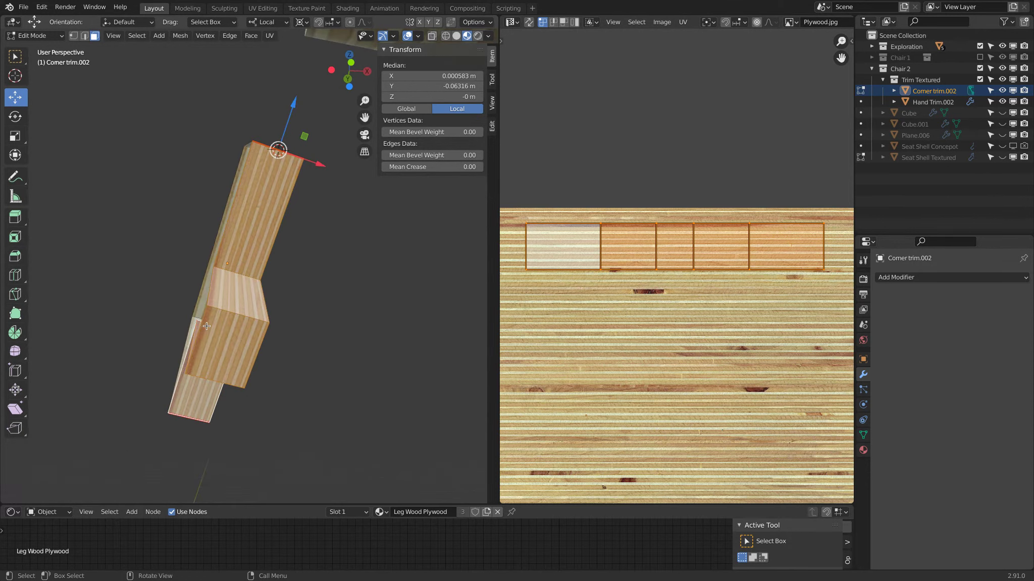
Move the corner trim's UV strip slightly down along Y on the plywood image and inspect the trim faces.
key(g)
key(y)
click(686, 235)
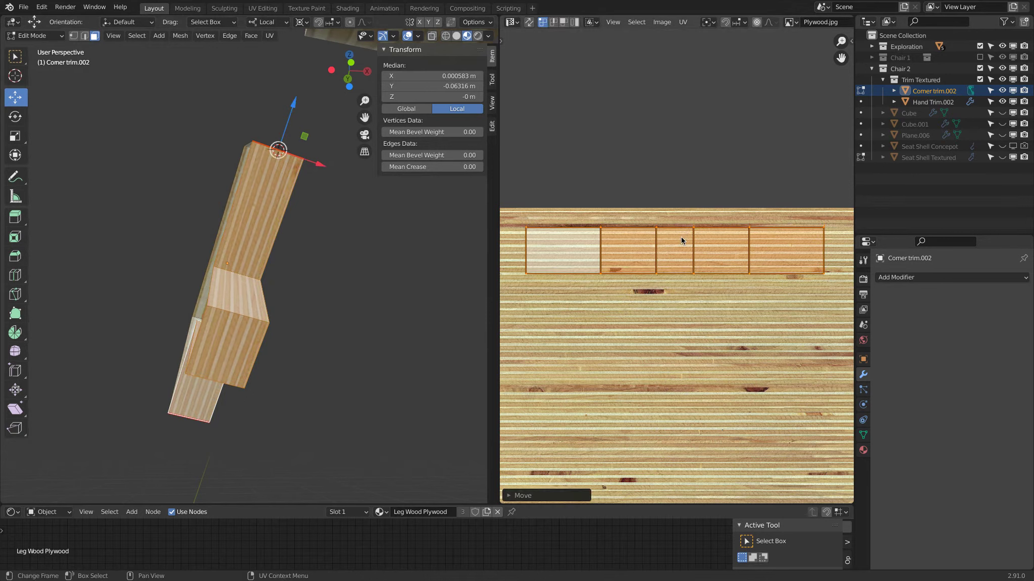
middle_drag(357, 266, 278, 287)
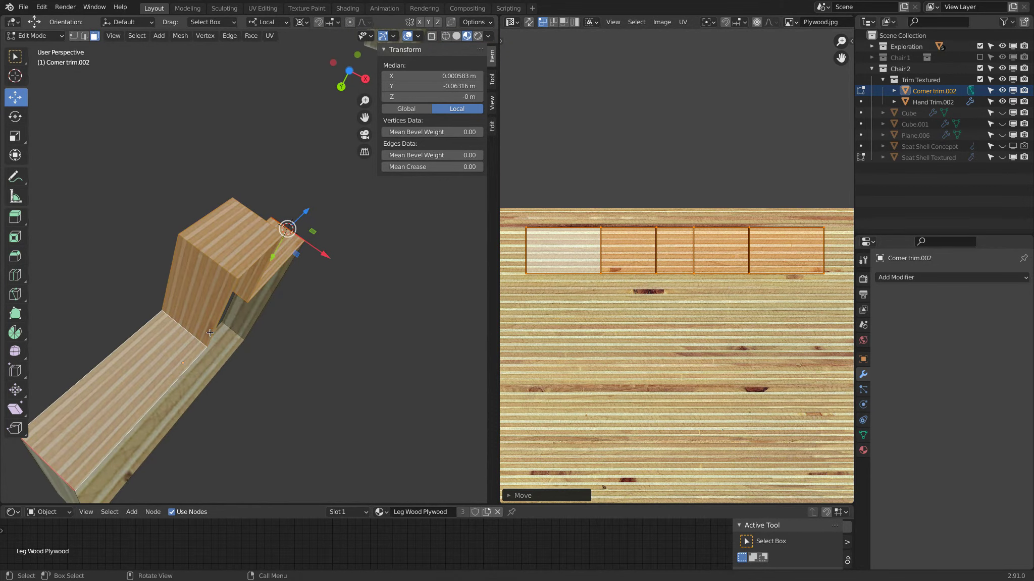
middle_drag(211, 333, 220, 424)
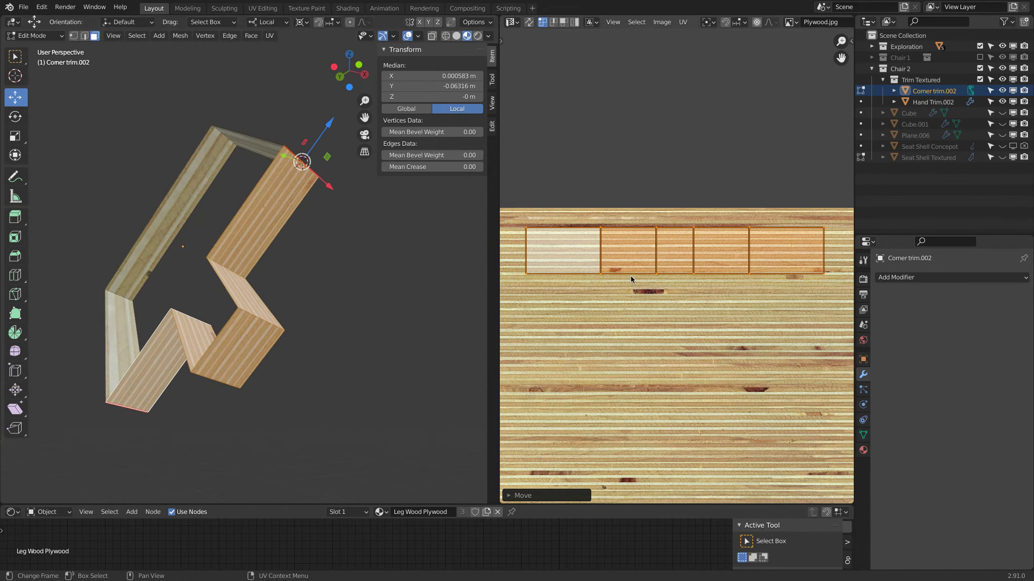
Mirror the corner trim's UV strip along the Y axis and inspect the grain on the trim faces.
click(682, 22)
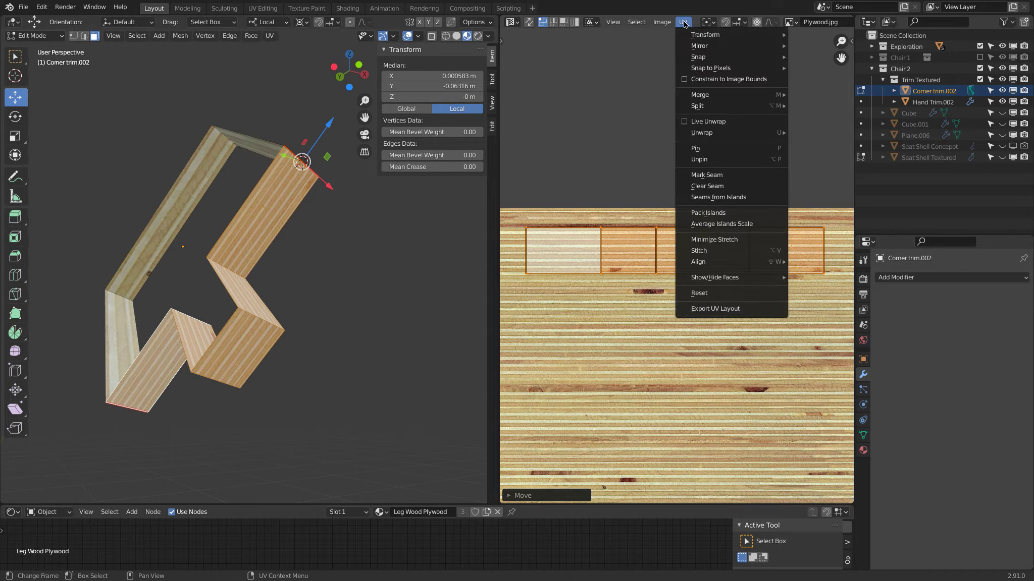
mouse_move(701, 36)
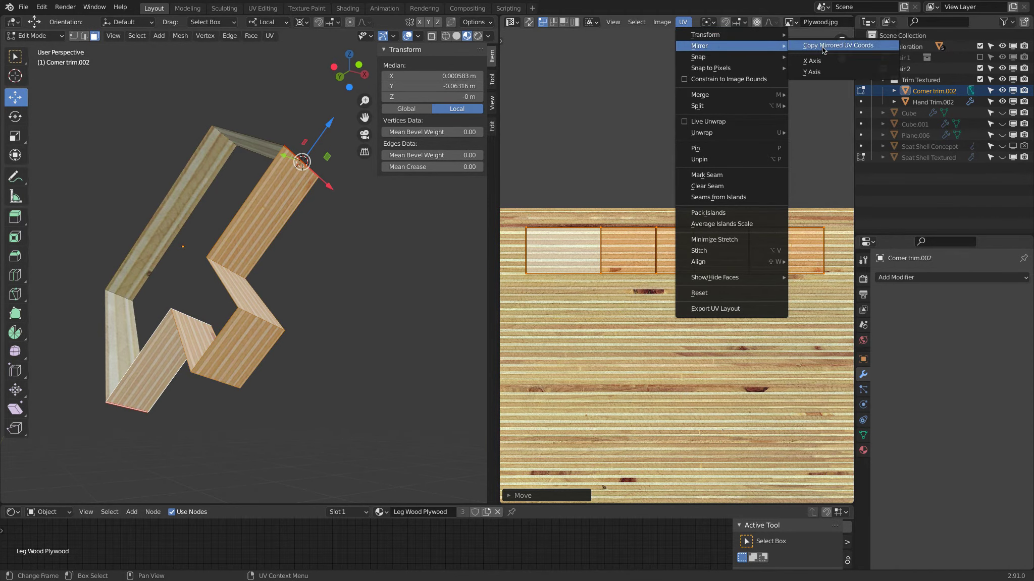
click(827, 73)
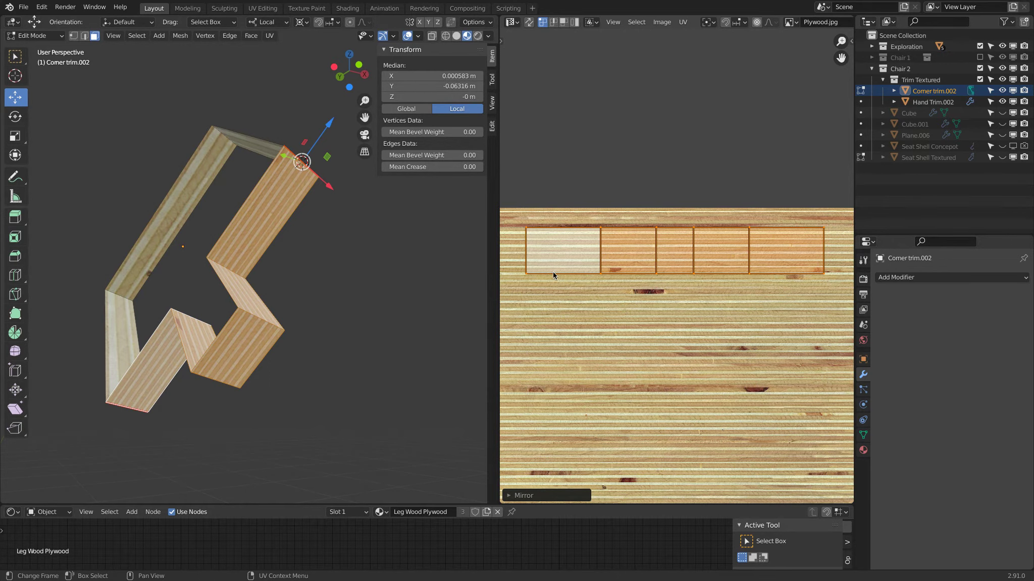
scroll(227, 222, up, 5)
middle_drag(227, 222, 228, 218)
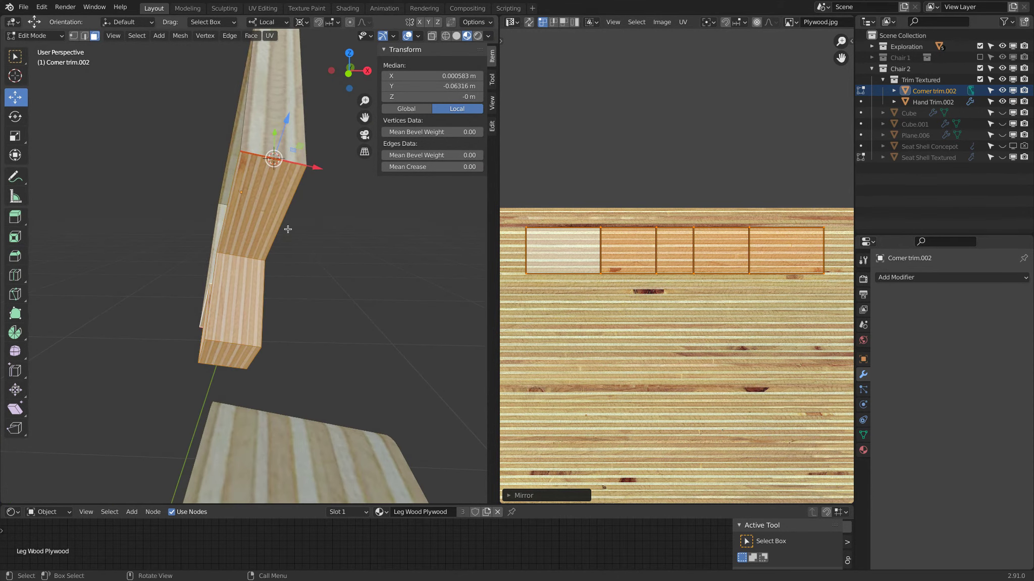
middle_drag(455, 225, 47, 168)
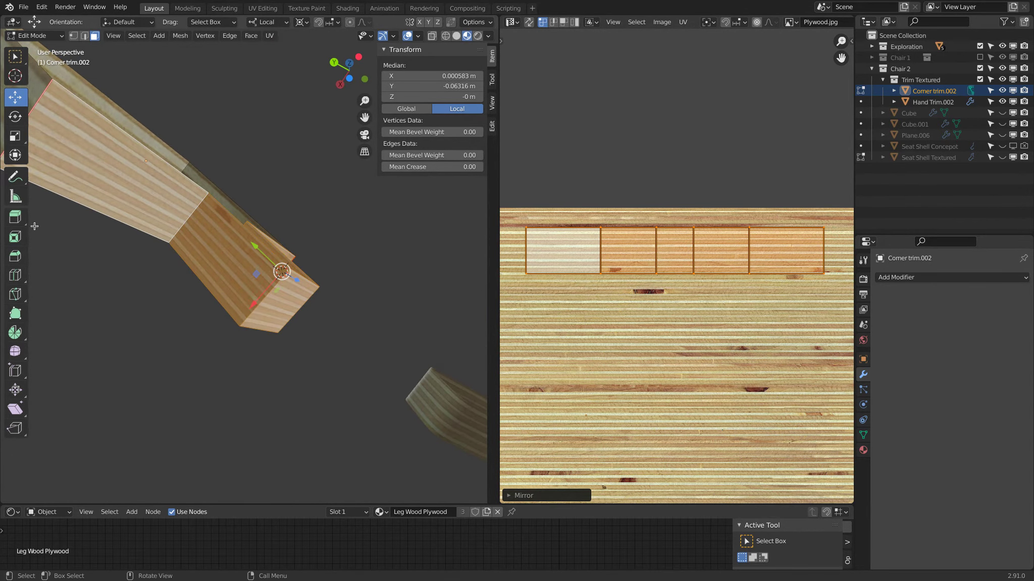
Select the corner trim's zigzag faces one after another to check which part of the UV strip each uses.
click(625, 261)
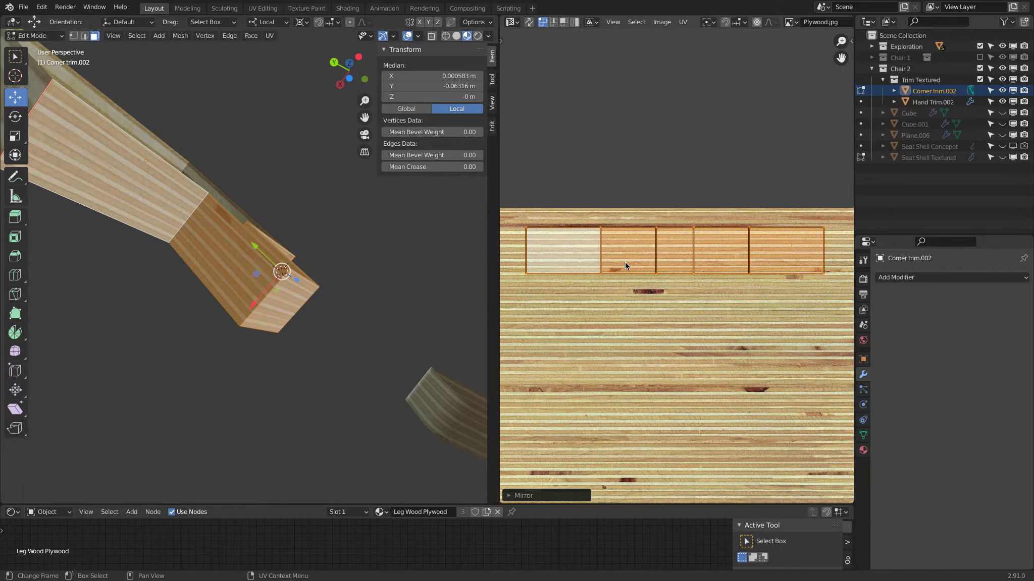
click(230, 245)
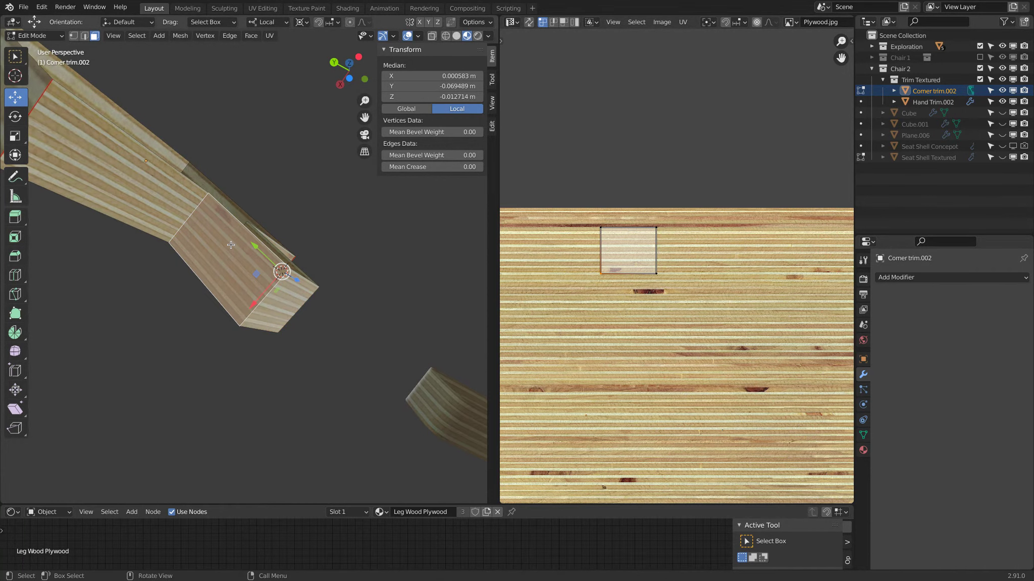
shift+click(166, 208)
shift+click(283, 310)
middle_drag(283, 311, 109, 353)
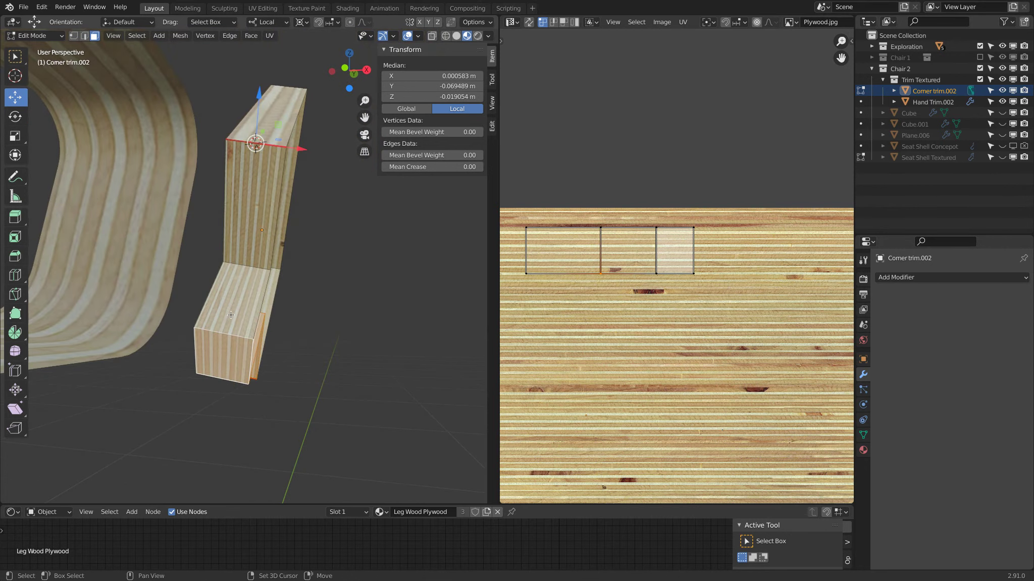
shift+click(225, 348)
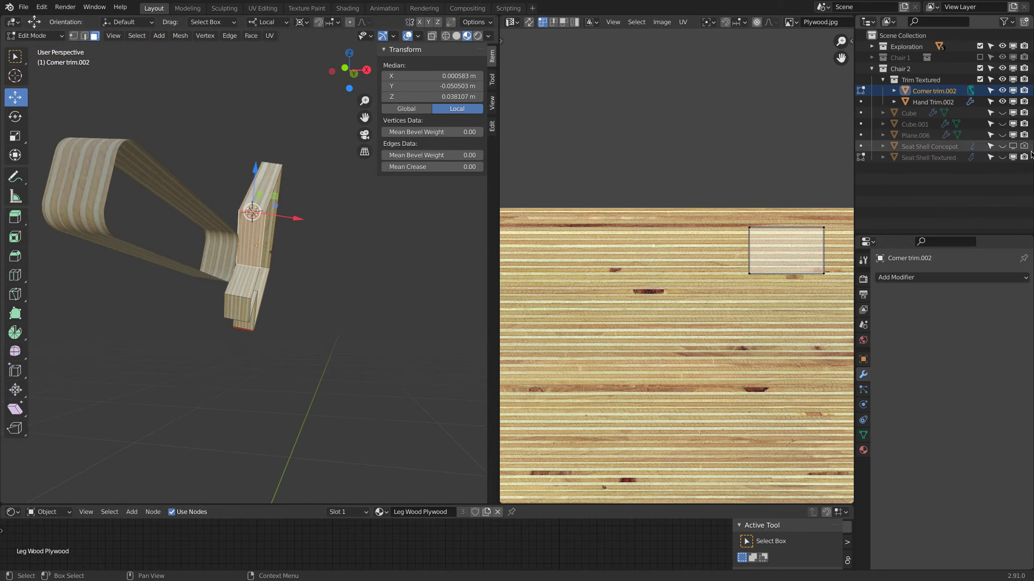
Unhide the Seat Shell Textured object and select its rim face that meets the corner trim.
click(1001, 157)
middle_drag(212, 116, 254, 292)
scroll(255, 292, up, 1)
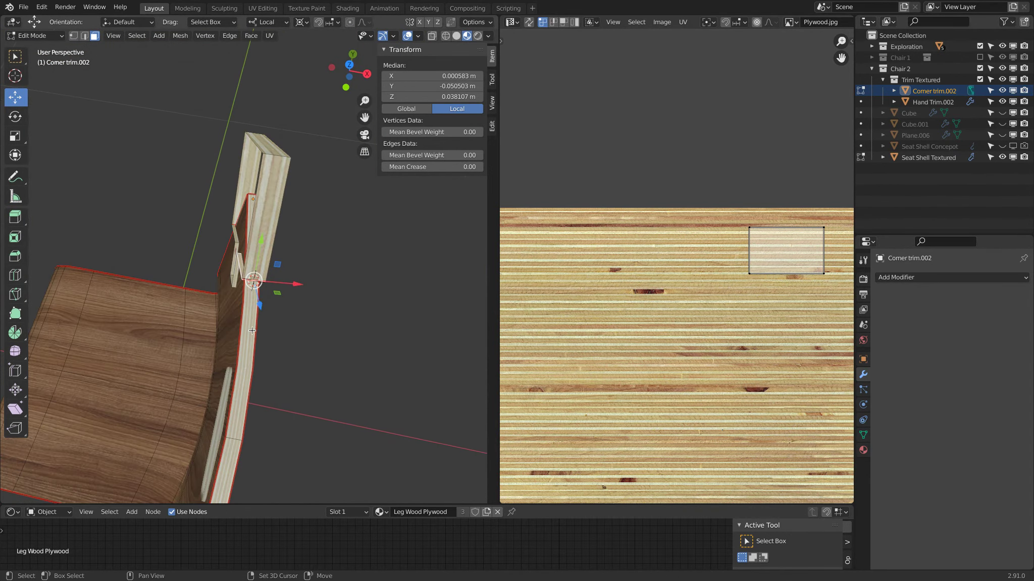
shift+click(252, 329)
middle_drag(261, 319, 254, 236)
In wireframe shading, select the corner trim's five zigzag faces together with the seat shell's adjoining rim face.
key(alt+z)
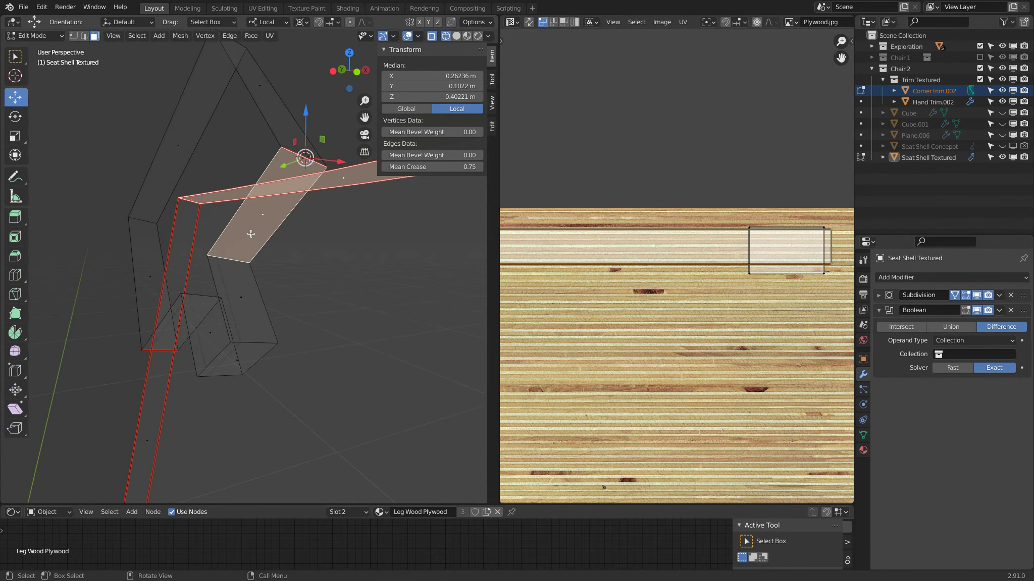
click(260, 222)
shift+click(245, 296)
shift+click(235, 367)
shift+click(215, 338)
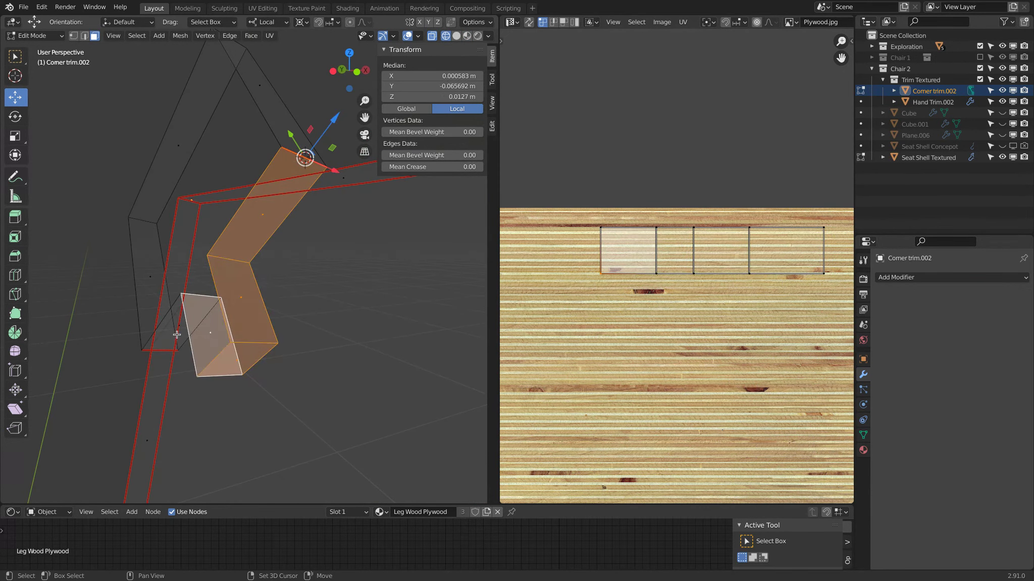
middle_drag(168, 327, 279, 282)
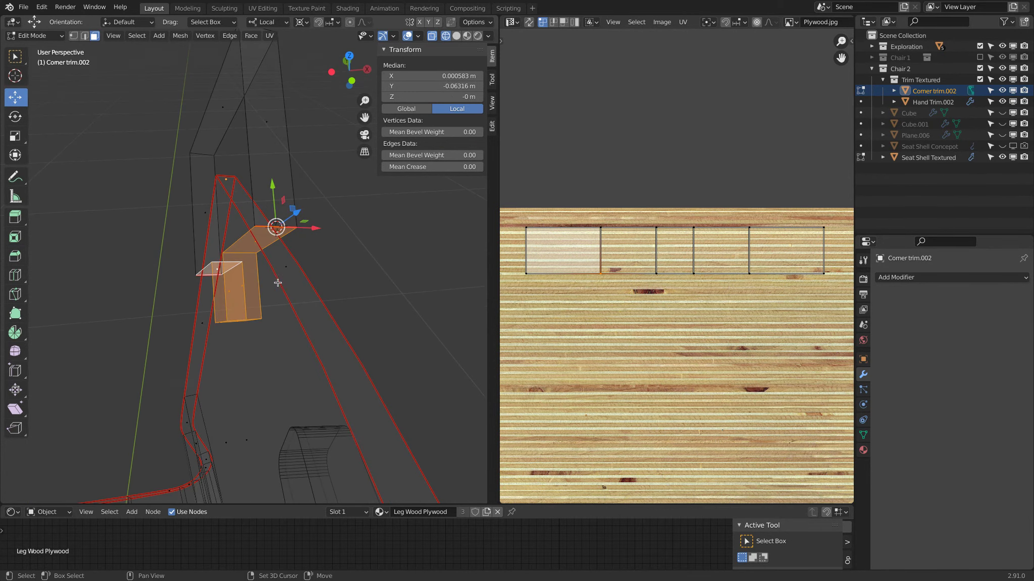
shift+click(283, 274)
middle_drag(243, 218, 229, 216)
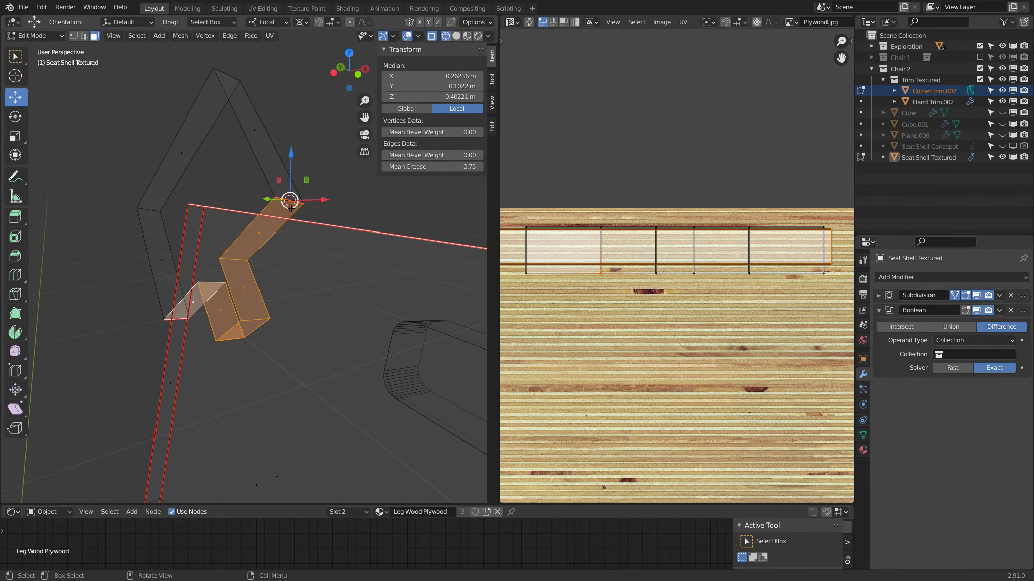
middle_drag(313, 228, 260, 259)
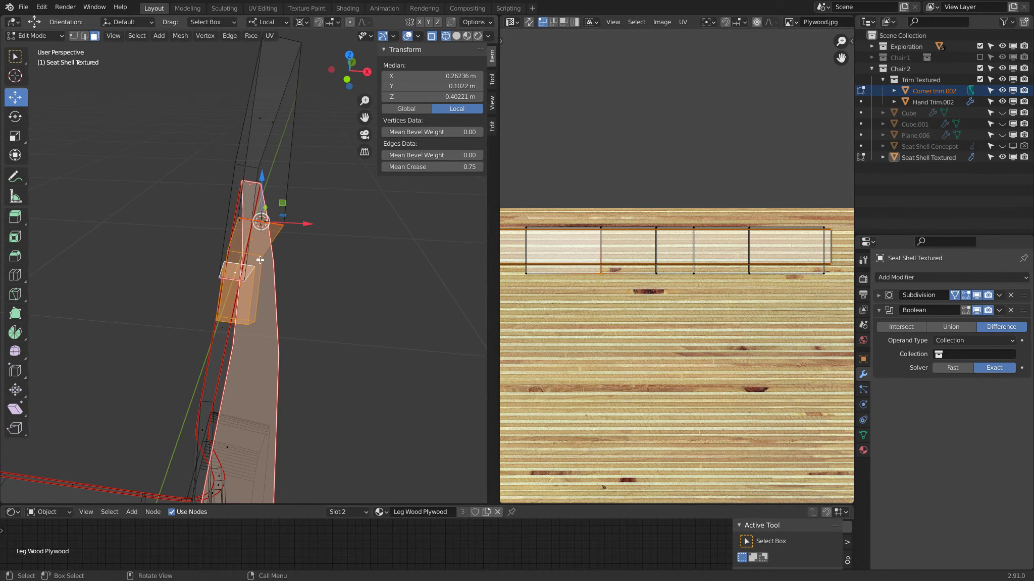
Return to material preview shading and select only the corner trim's linked UV island, leaving out the rim's island.
click(469, 36)
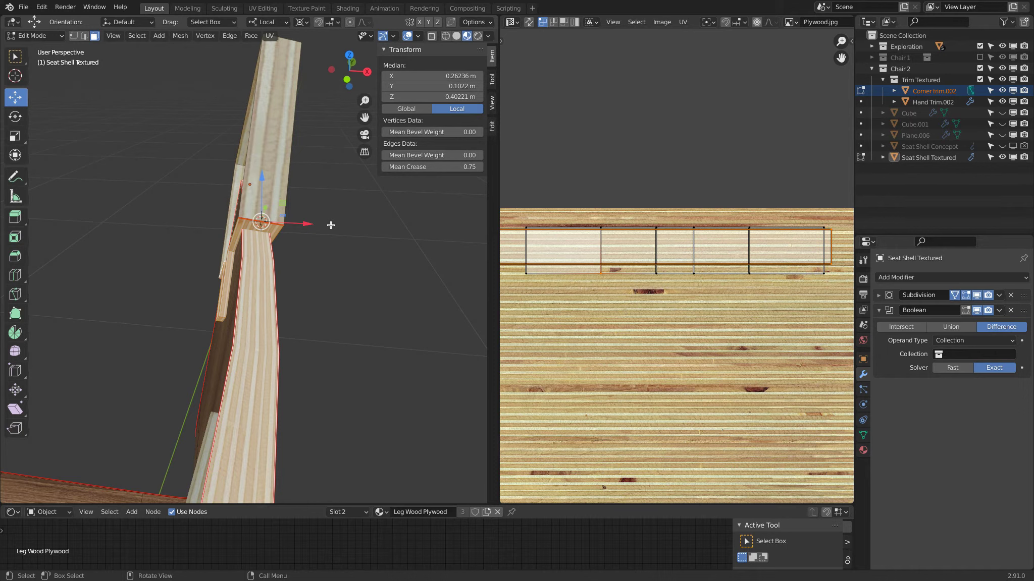
middle_drag(377, 244, 399, 244)
scroll(531, 240, down, 2)
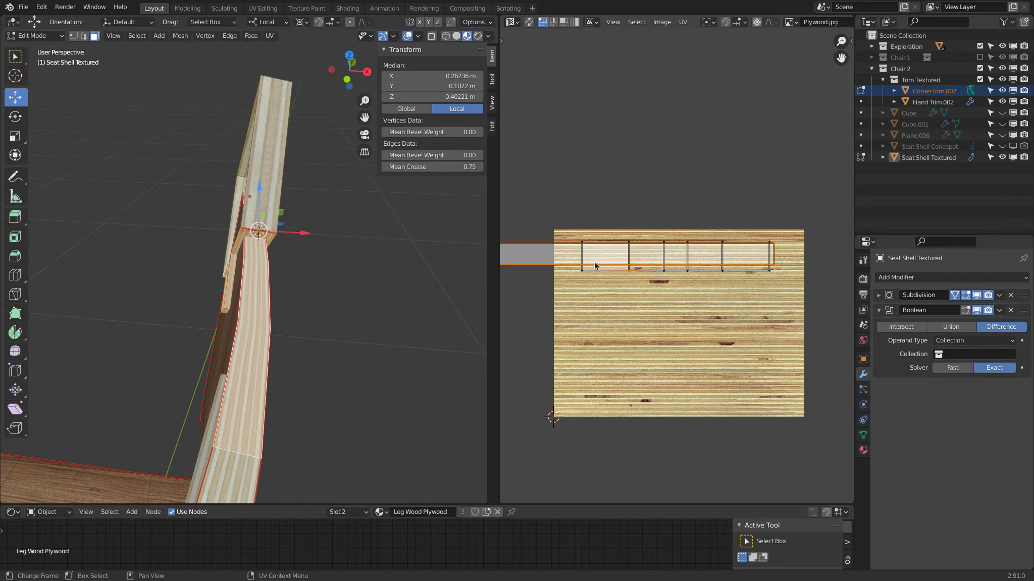
click(581, 275)
key(l)
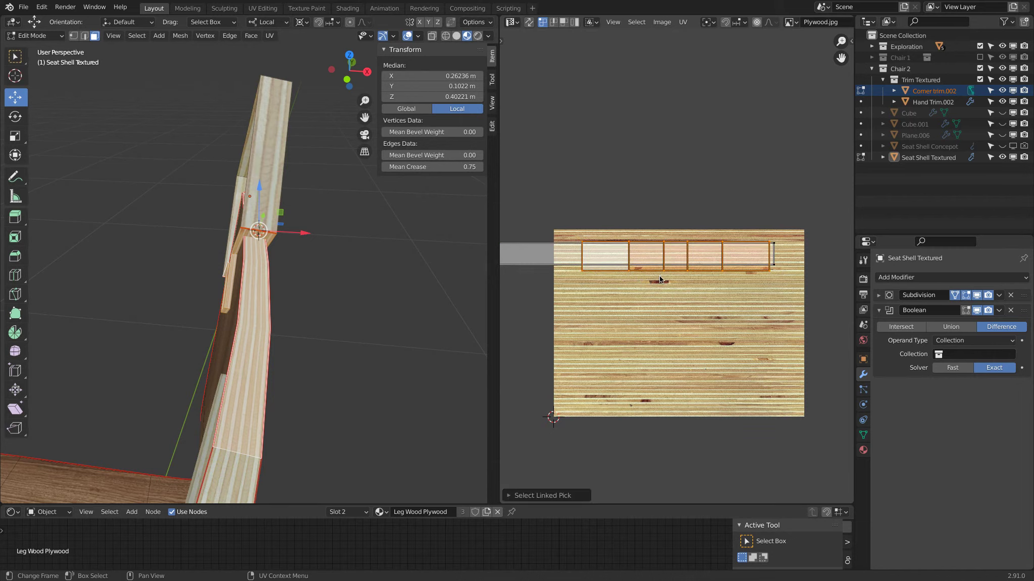
Move the corner trim's UV island up along Y by about 0.017, lining its grain up with the rim.
scroll(557, 265, down, 4)
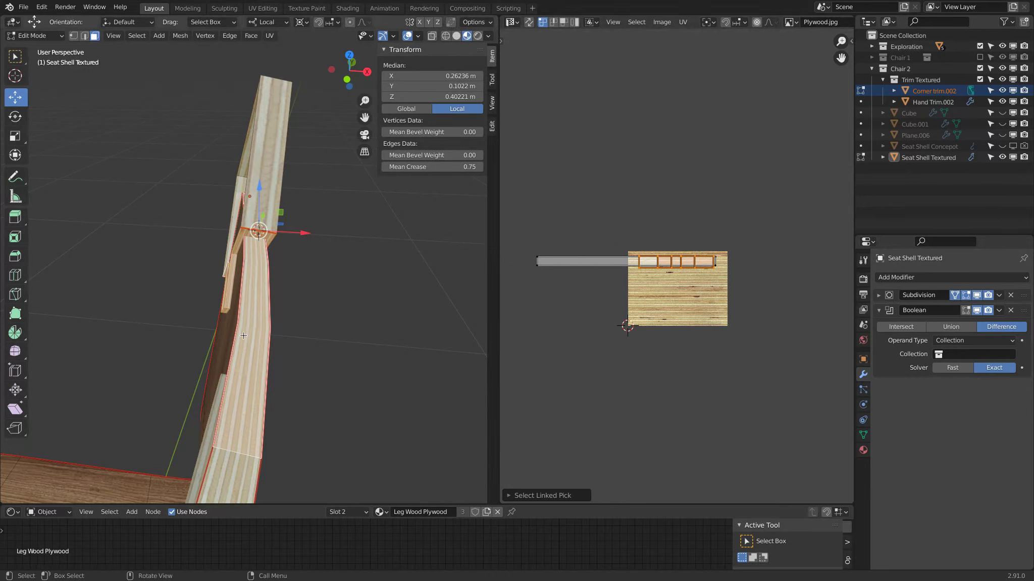
middle_drag(299, 272, 323, 238)
key(KP_Decimal)
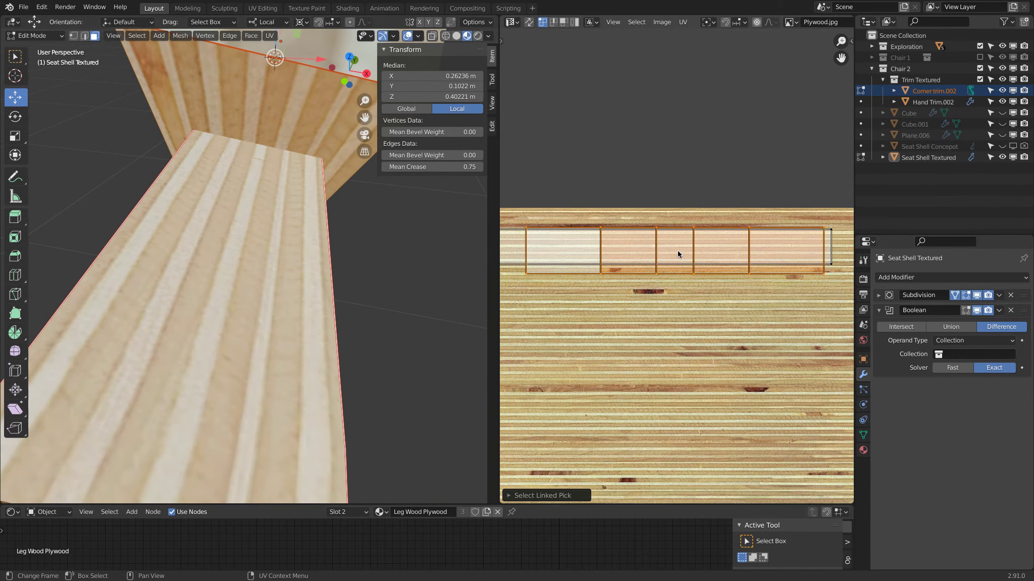
key(g)
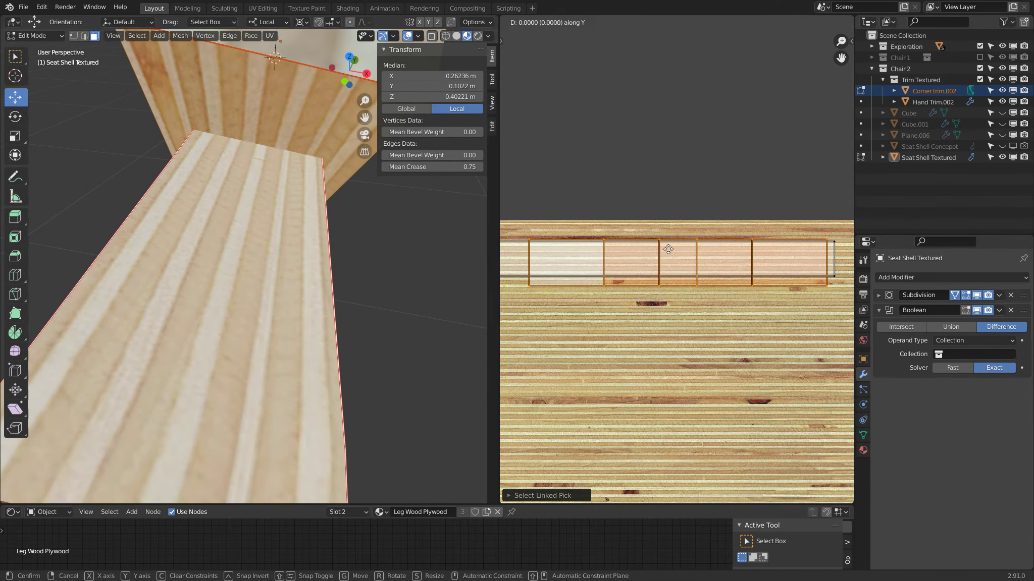
key(y)
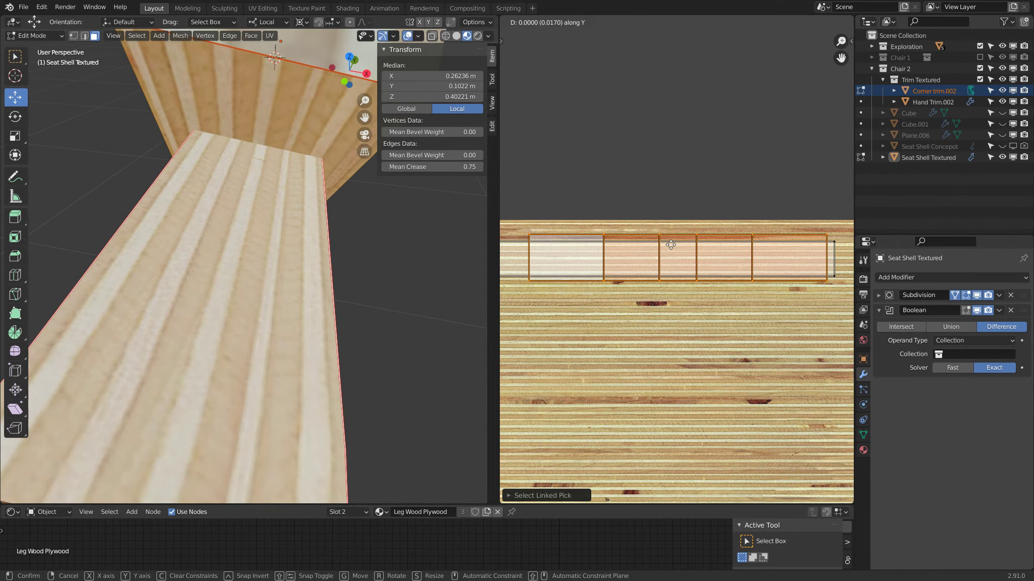
click(670, 244)
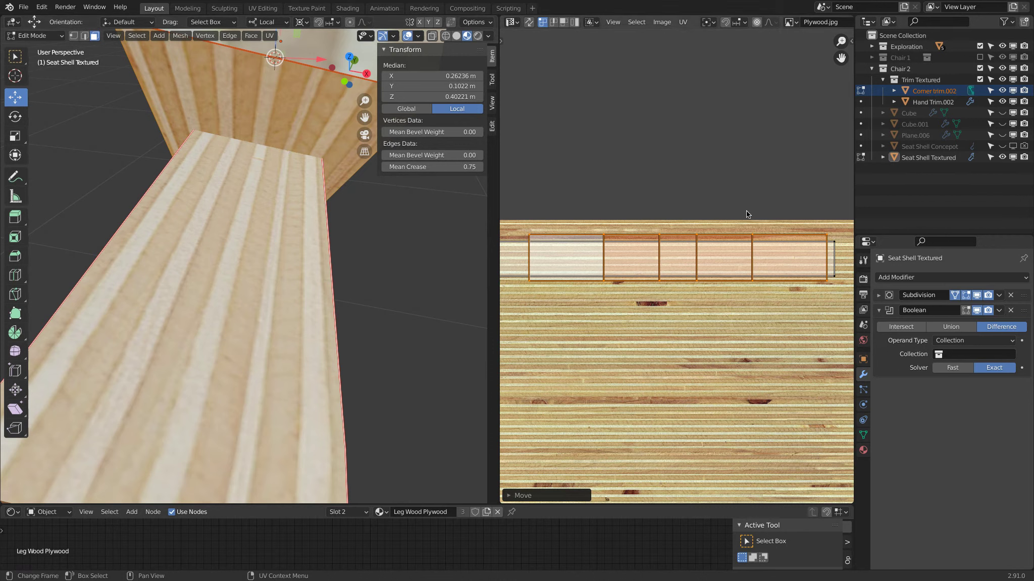
Enlarge the corner trim's UV island along Y and shift it slightly along Y to match the rim's stripes.
key(s)
key(y)
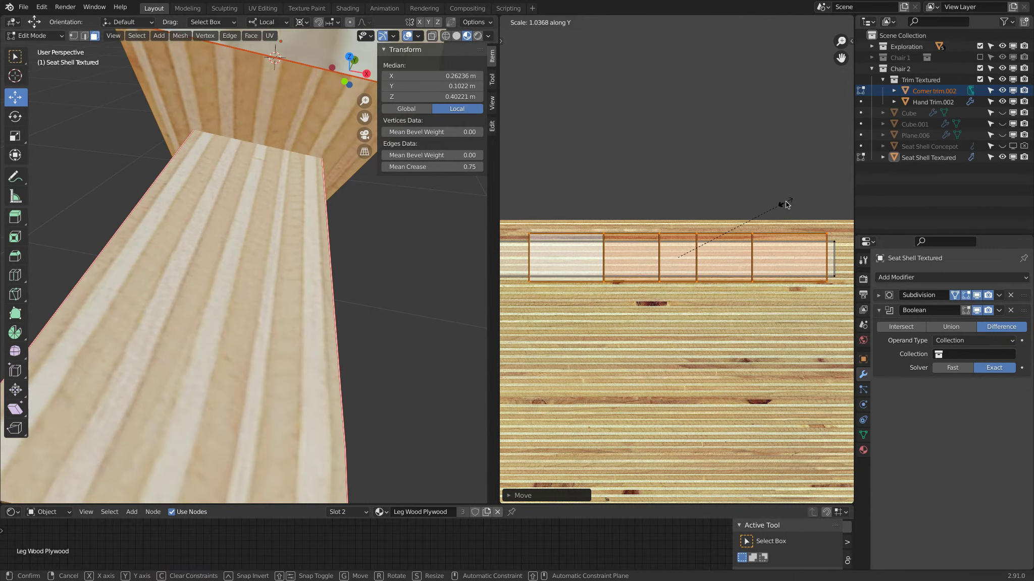
click(793, 190)
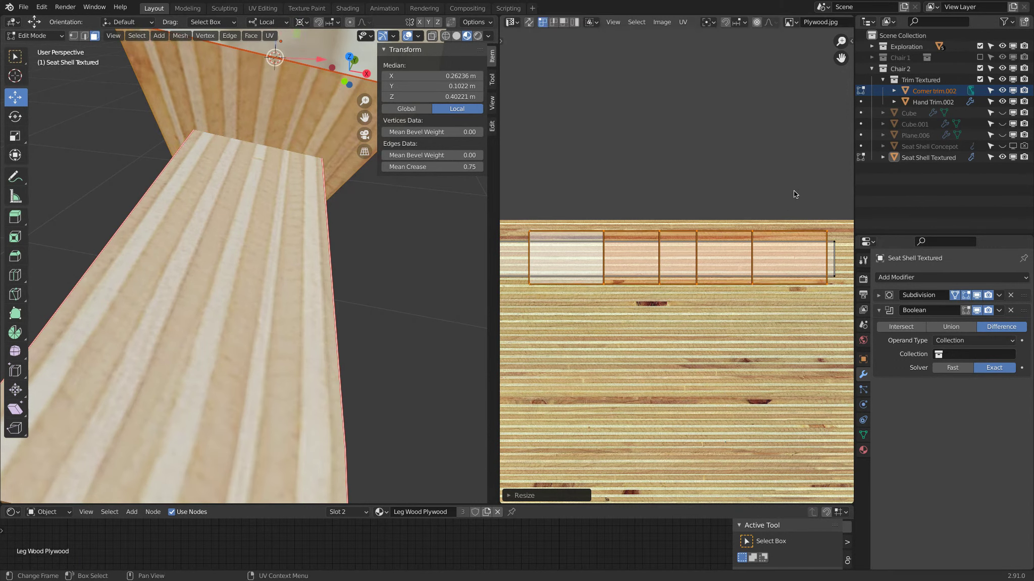
key(g)
key(y)
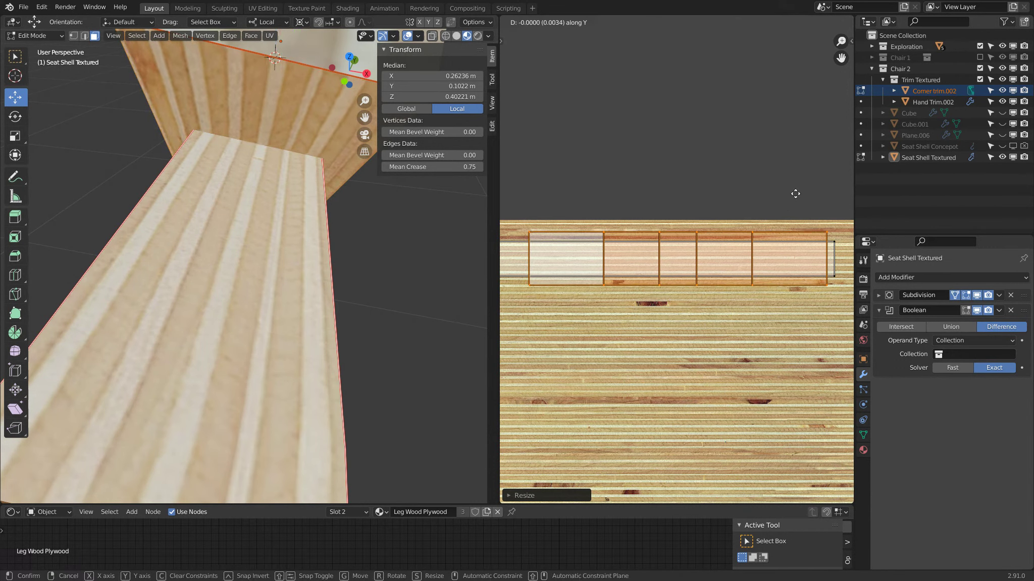
click(795, 192)
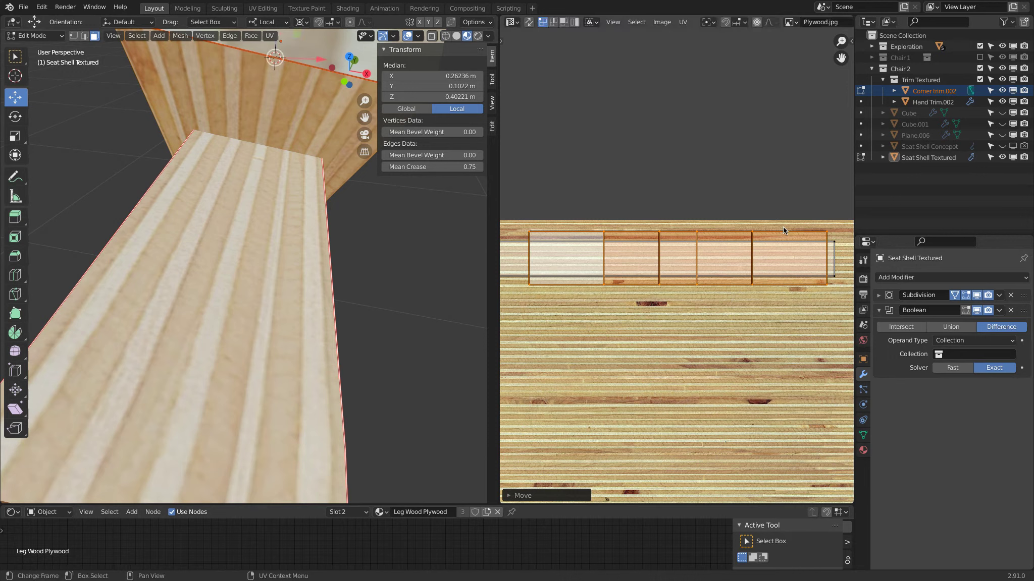
Scale the corner trim's UV island by about 1.05 along Y and nudge it along Y to refine the stripe alignment.
key(s)
key(y)
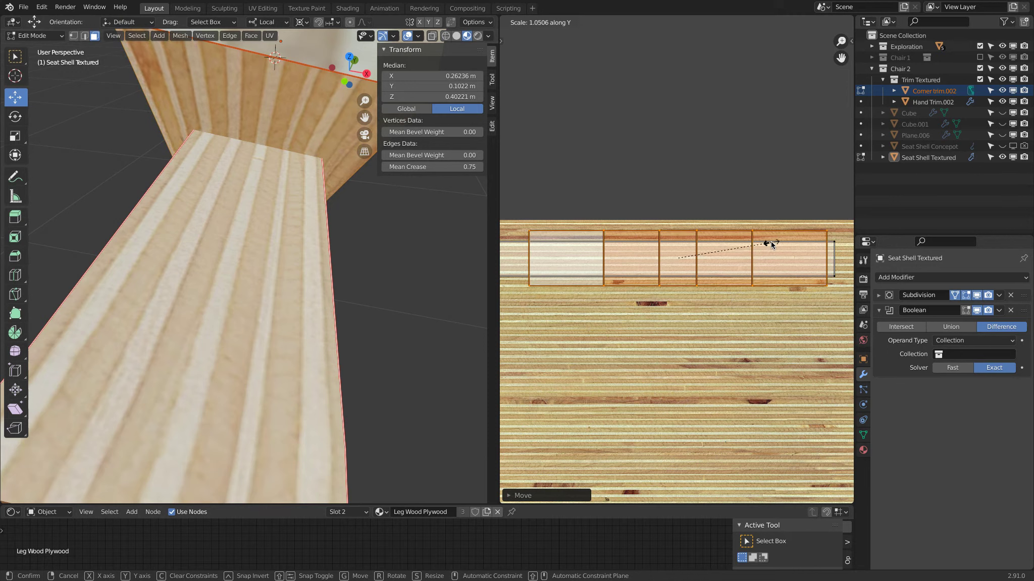
click(770, 243)
key(g)
key(y)
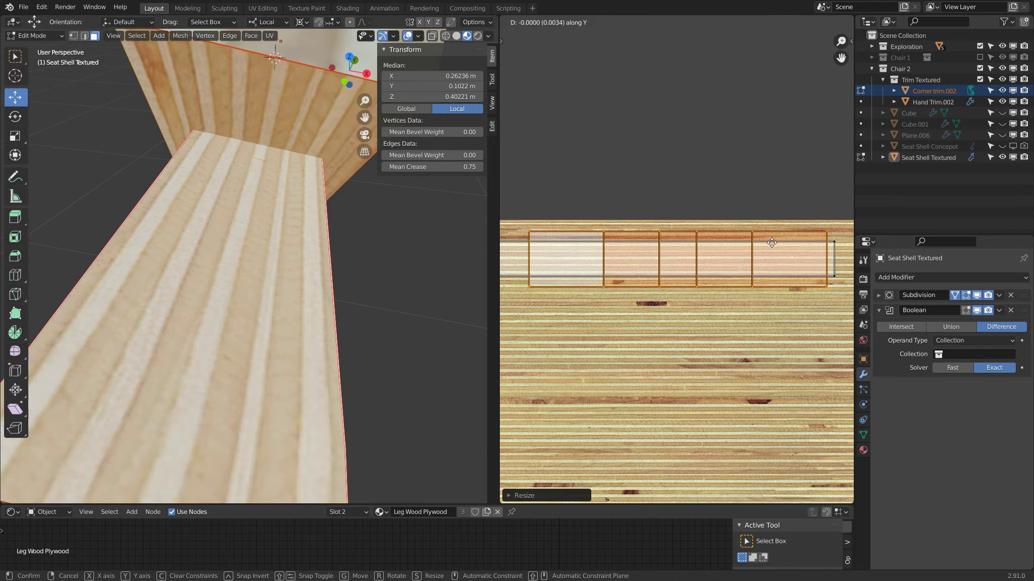
click(772, 238)
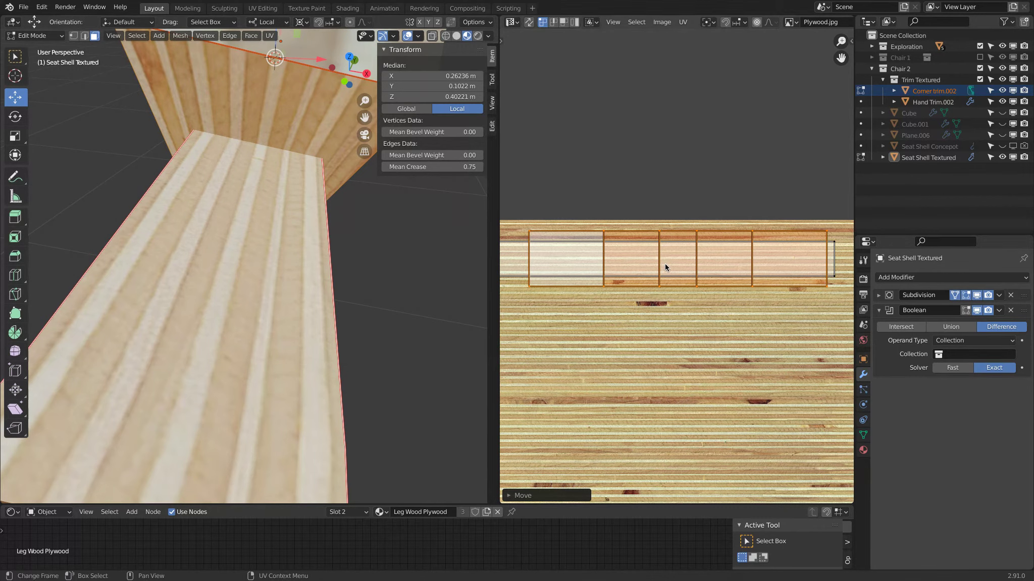
Deselect all faces and examine how the grain lines up where the corner trim meets the rim.
middle_drag(241, 212, 378, 126)
key(a)
key(alt+a)
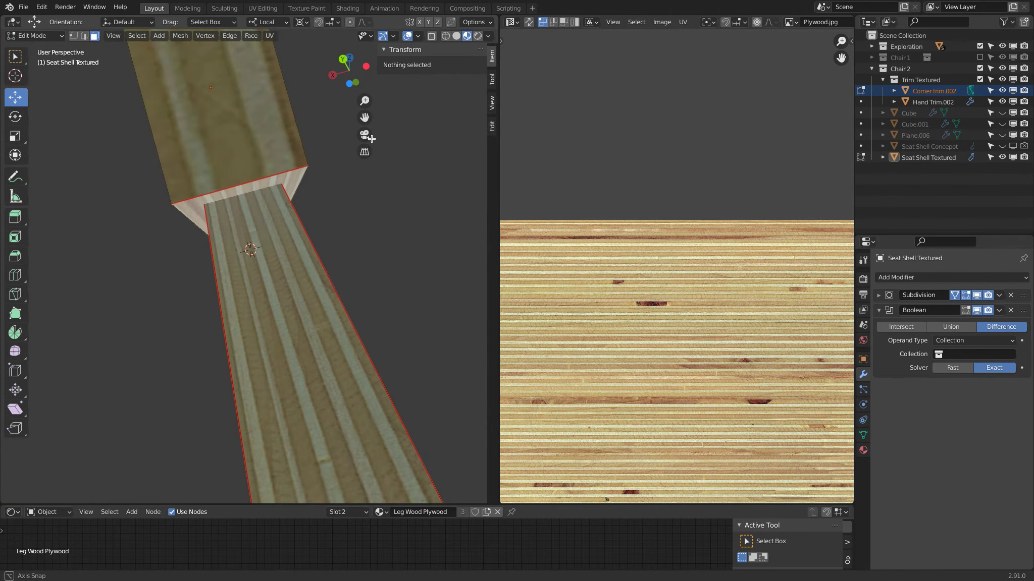
scroll(250, 176, up, 3)
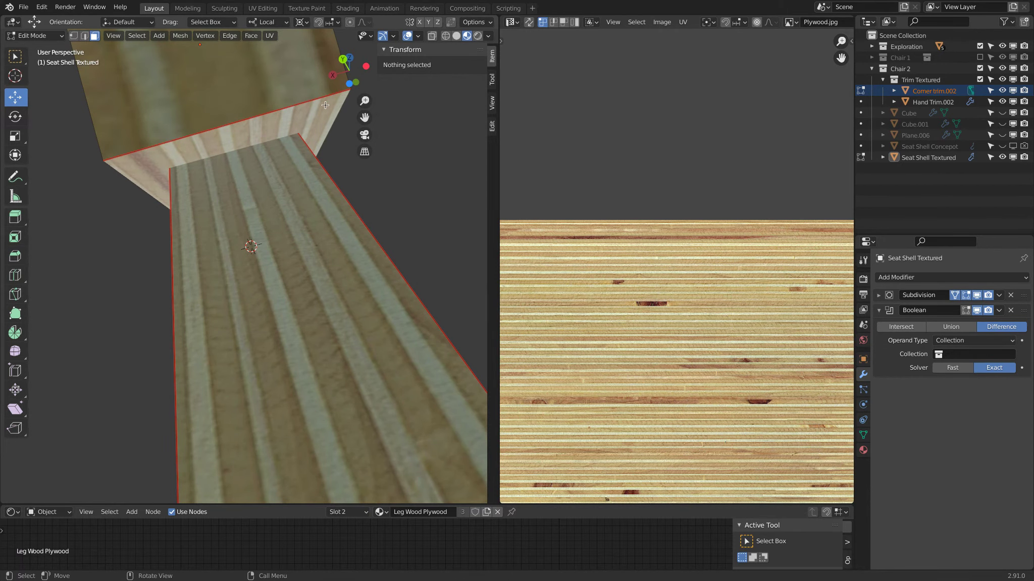
Return to Object Mode, select the corner trim and examine how its grain meets the shell rim.
scroll(240, 139, down, 3)
middle_drag(240, 140, 179, 163)
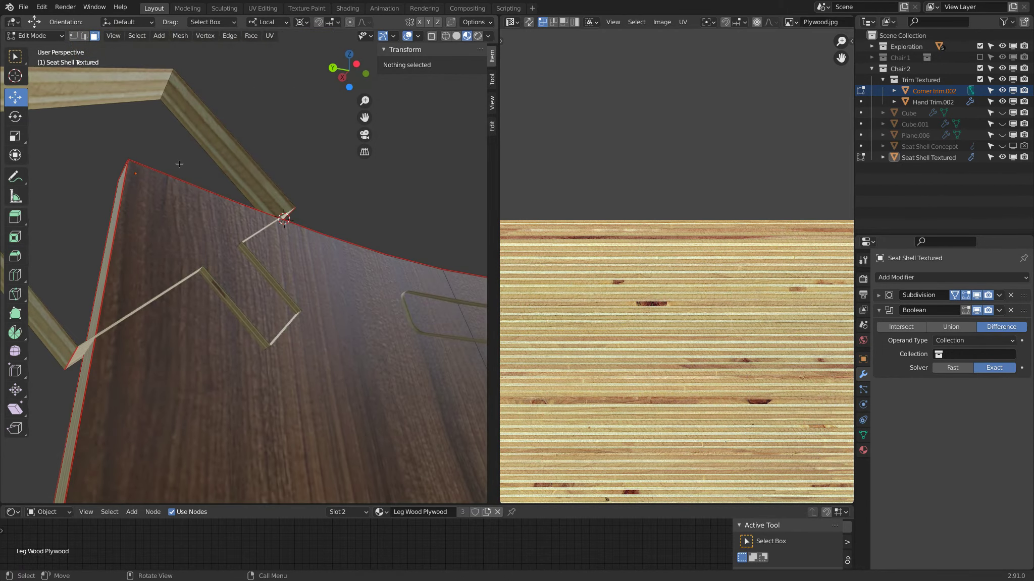
key(Tab)
click(232, 142)
key(ctrl+z)
key(ctrl+shift+z)
middle_drag(229, 142, 282, 107)
scroll(260, 145, up, 2)
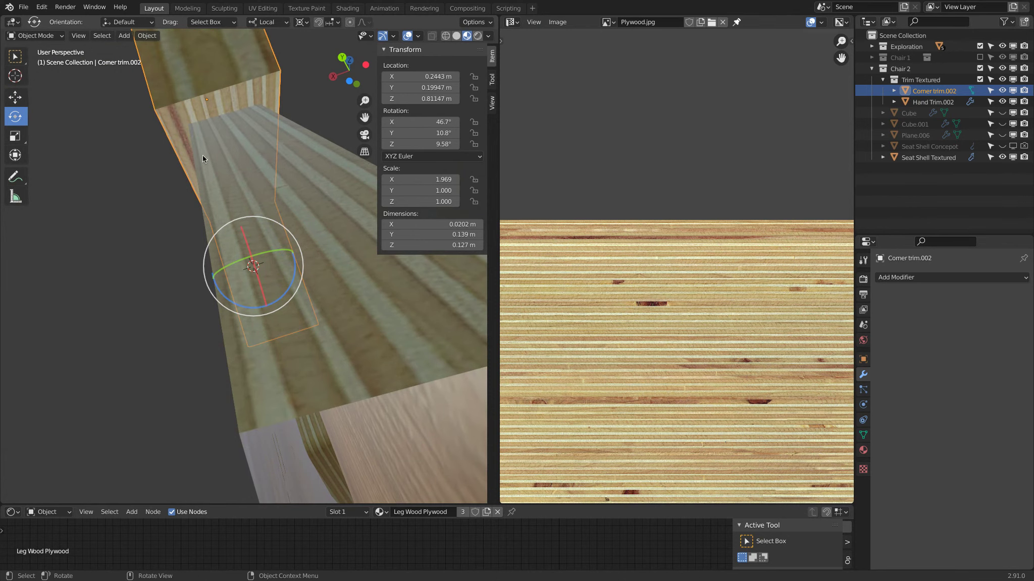
scroll(280, 133, down, 4)
middle_drag(256, 127, 255, 233)
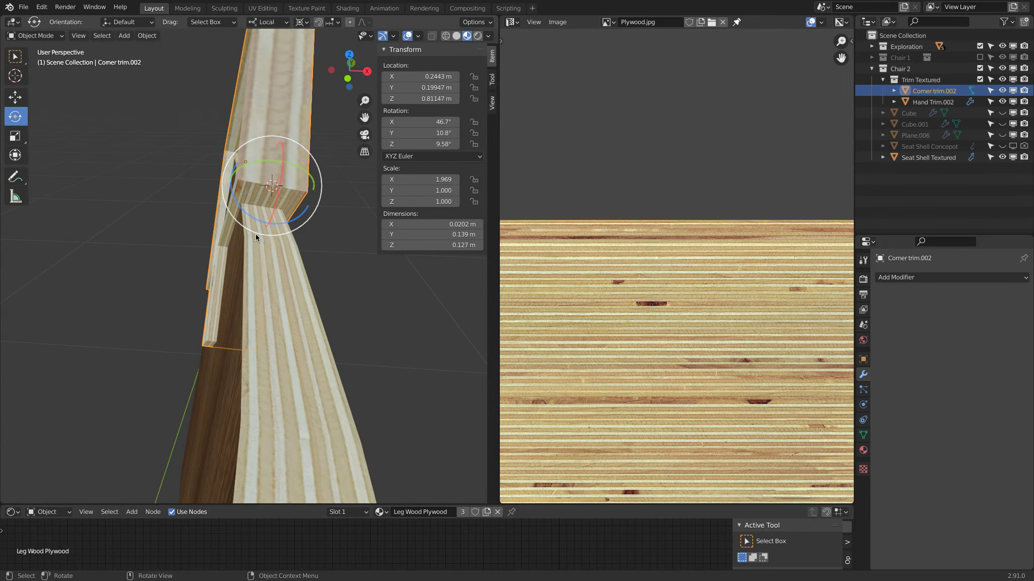
Exclude the Trim Textured collection, assign it as the seat shell's Boolean collection and inspect the resulting corner cut.
click(979, 79)
middle_drag(334, 256, 334, 252)
click(335, 253)
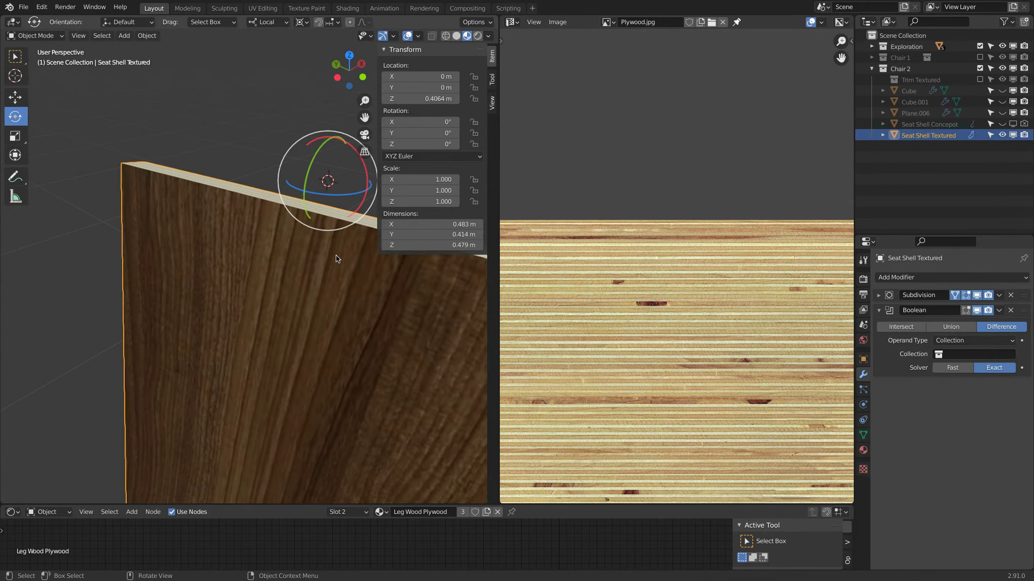
click(964, 353)
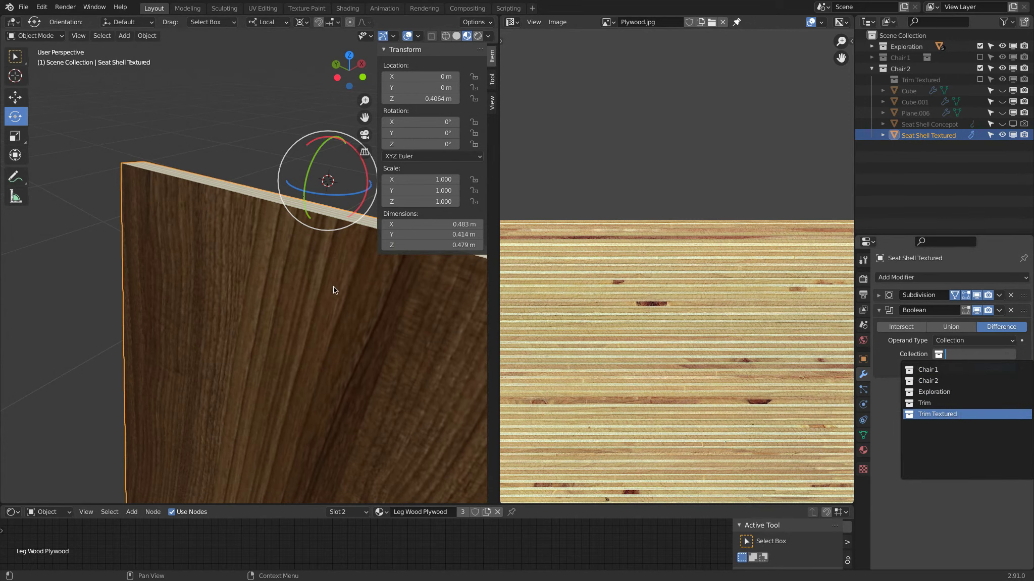
key(Return)
middle_drag(234, 252, 276, 380)
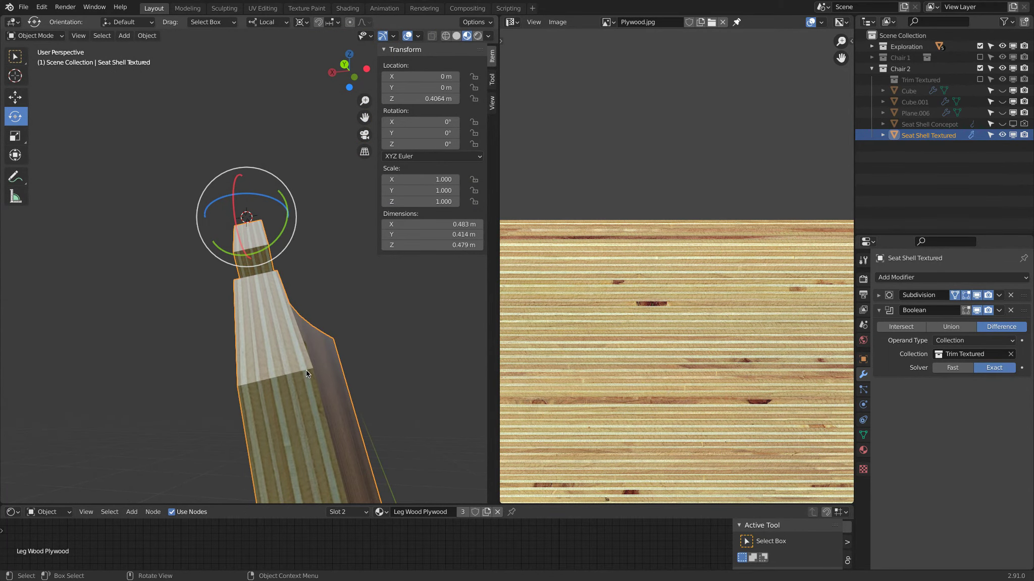
middle_drag(308, 201, 1, 212)
middle_drag(273, 325, 202, 399)
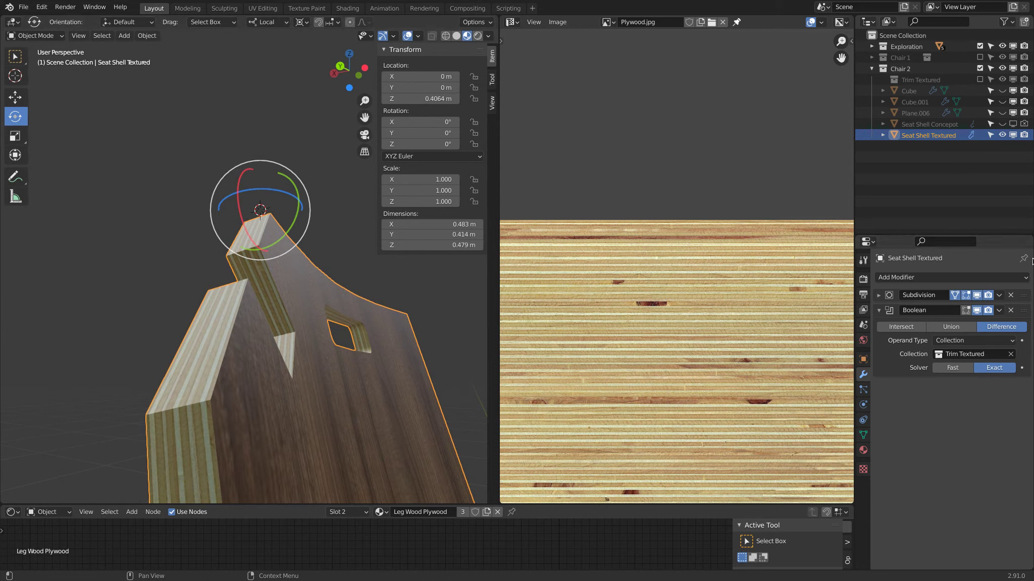
Re-enable the Trim Textured collection and try to rotate the corner trim about its local Y axis.
click(979, 79)
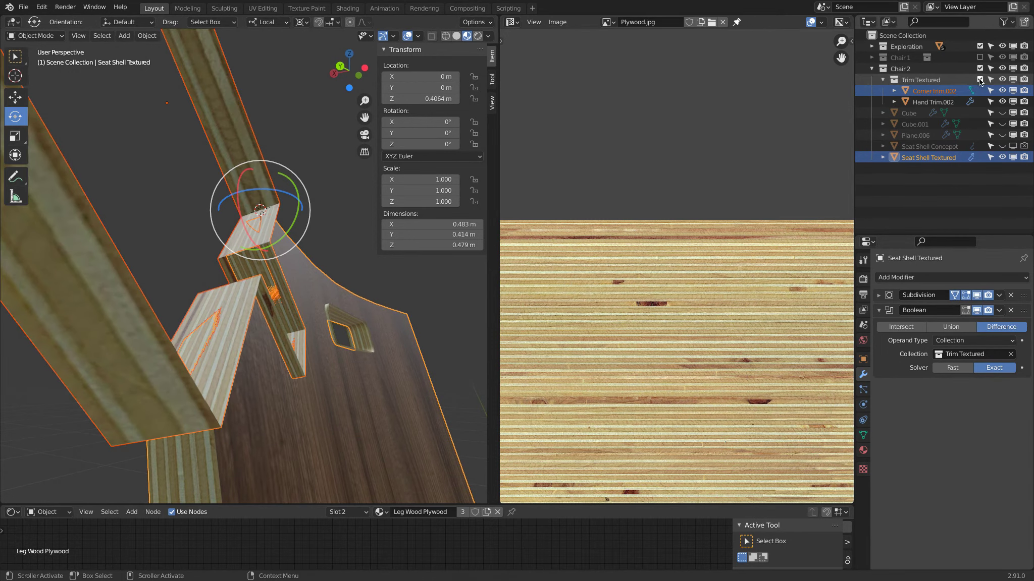
click(241, 147)
middle_drag(320, 140, 317, 76)
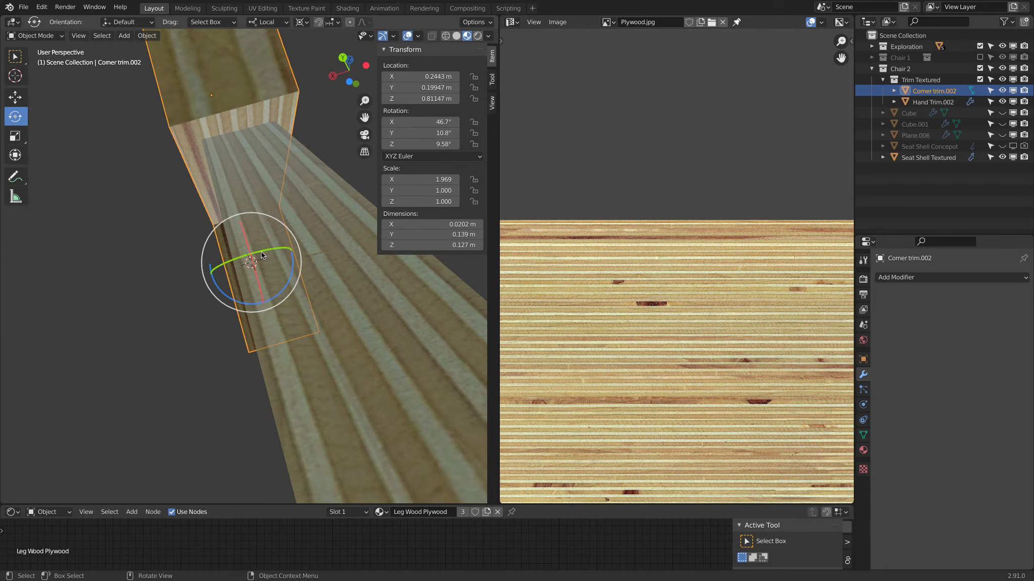
drag(262, 254, 239, 217)
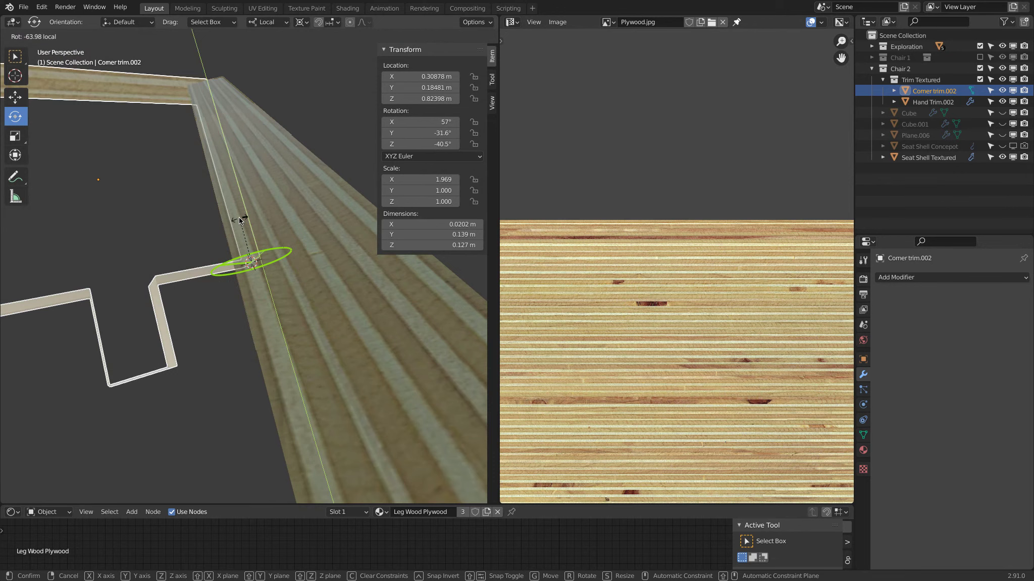
key(Escape)
Clear the seat shell's Boolean collection and try to rotate the shell about its local Y axis.
click(414, 353)
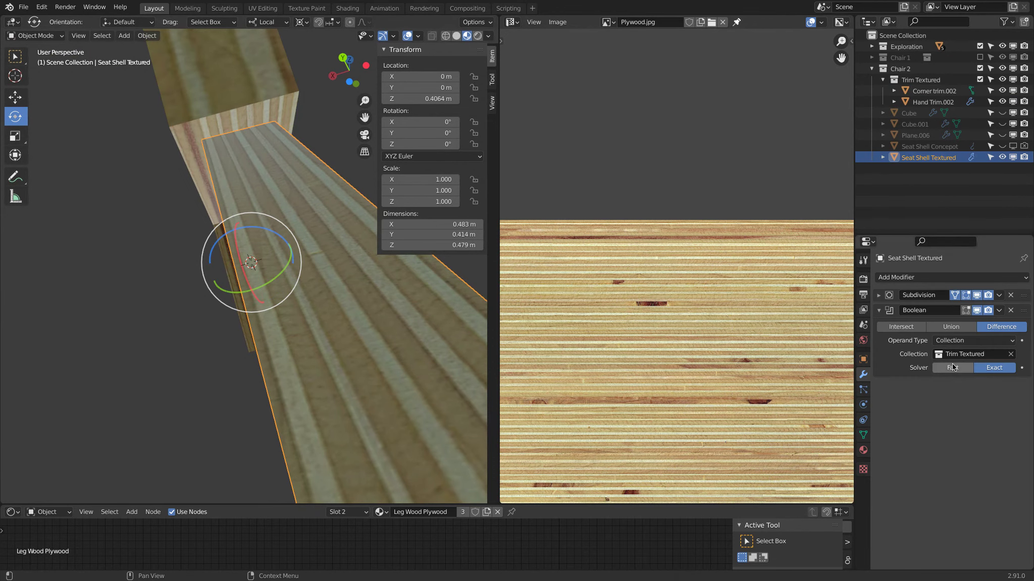
click(1011, 353)
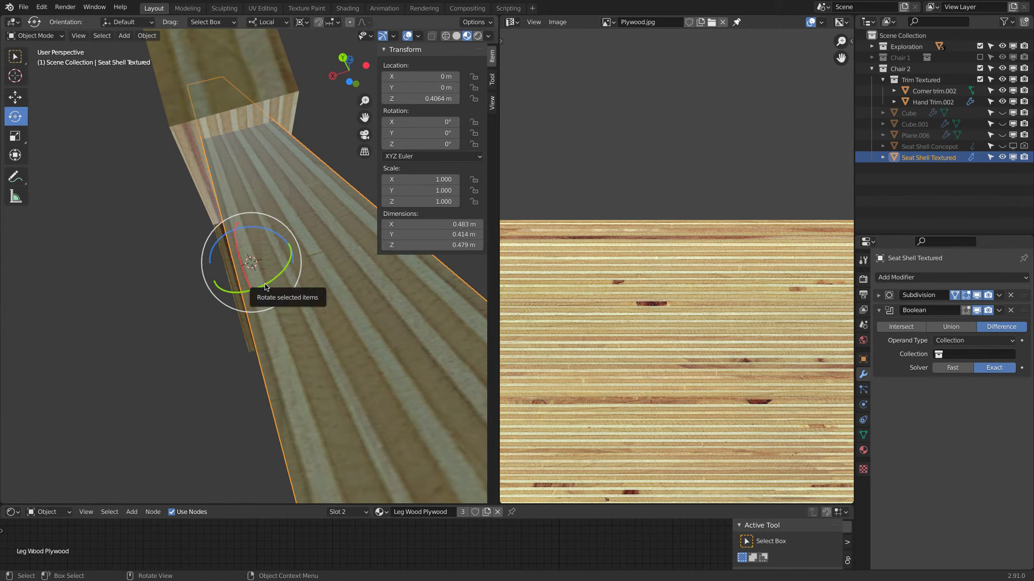
drag(273, 281, 279, 279)
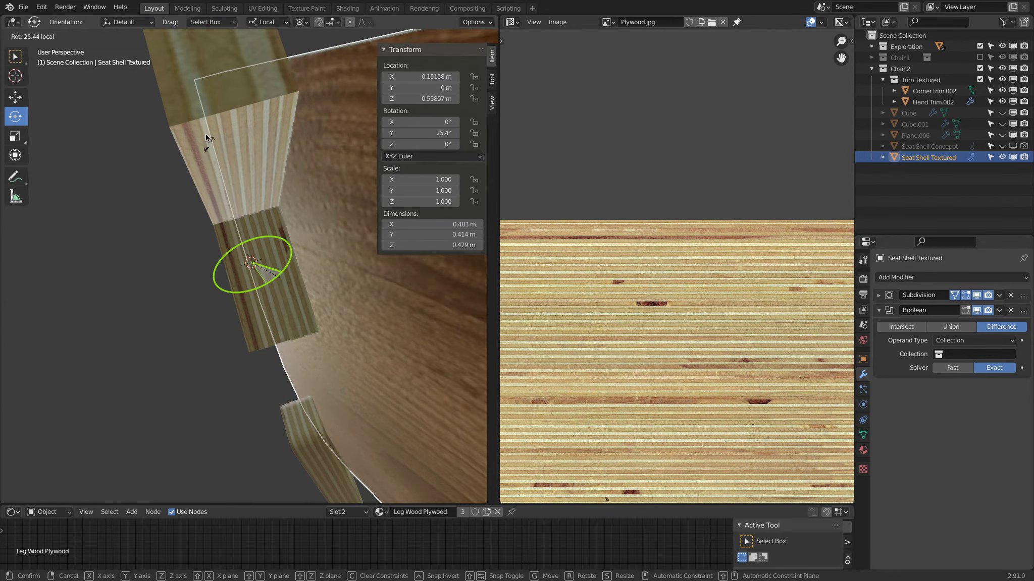
key(Escape)
Rotate the corner trim by about 0.25° around its local Y axis to align it with the shell rim.
click(187, 112)
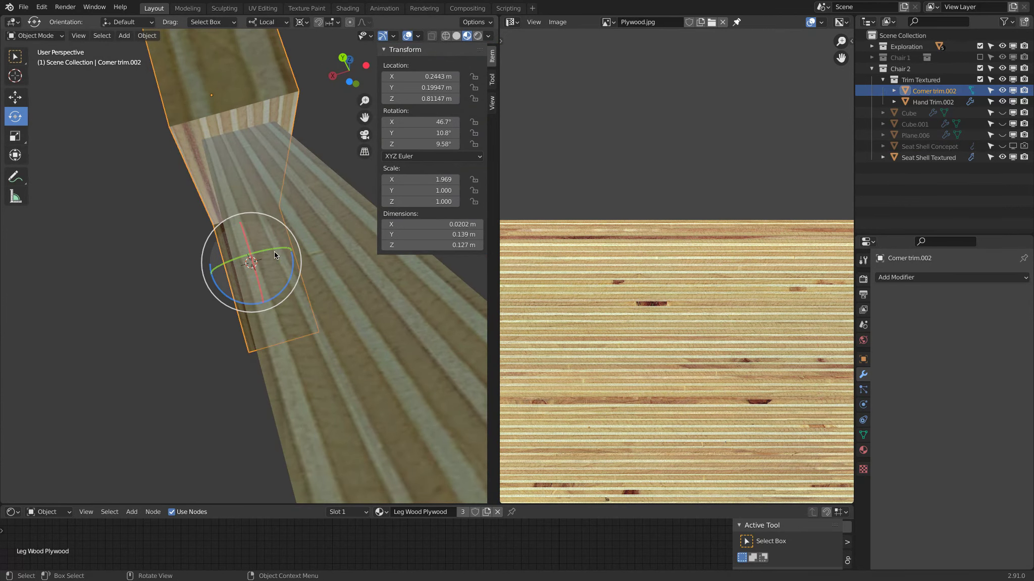
drag(275, 255, 361, 305)
middle_drag(332, 209, 295, 276)
mouse_move(288, 272)
mouse_down()
mouse_move(301, 244)
mouse_move(279, 281)
mouse_move(299, 267)
mouse_up()
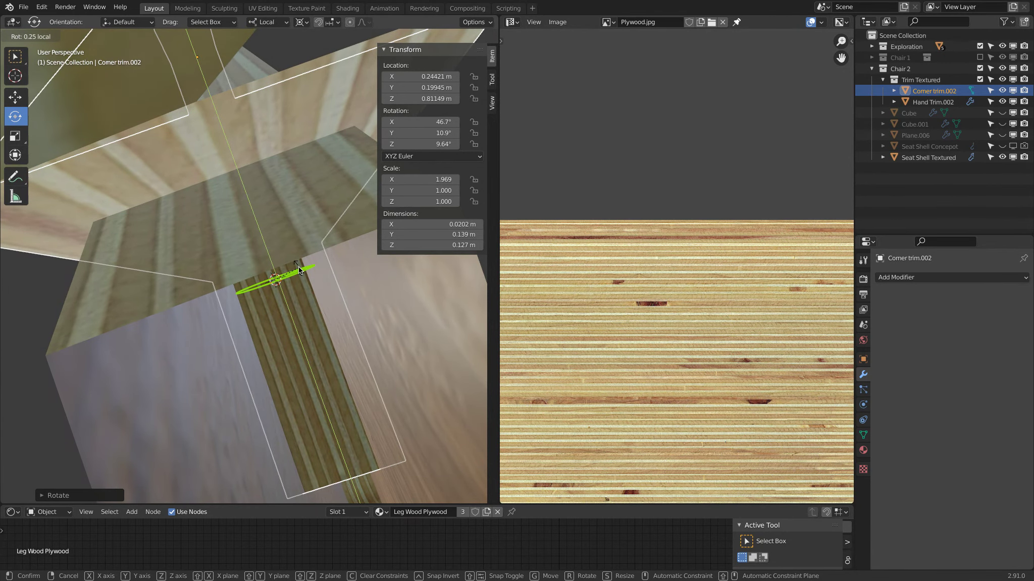
drag(299, 270, 274, 257)
middle_drag(274, 257, 439, 255)
scroll(198, 262, down, 5)
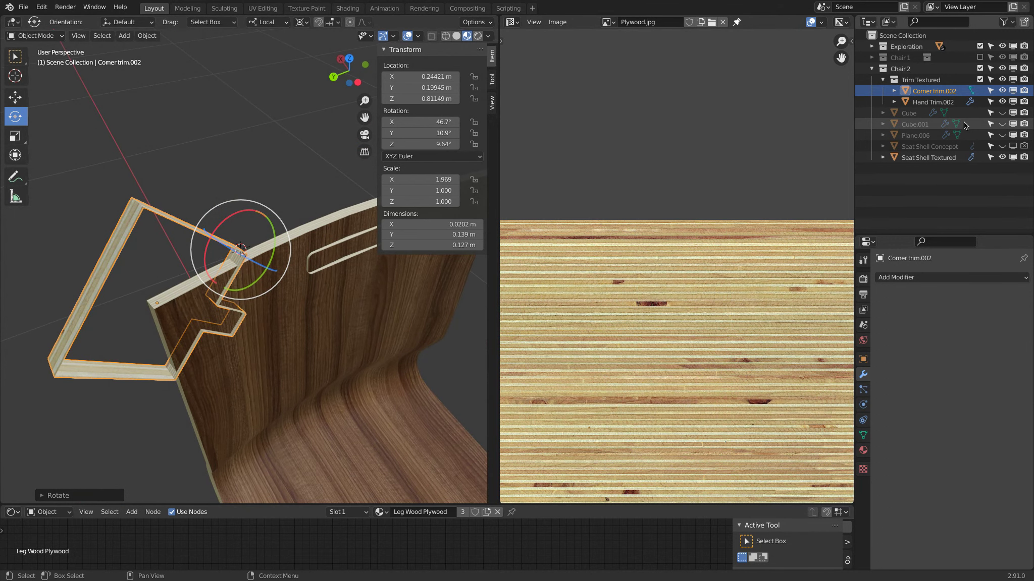
Hide the corner trim and select the hand trim cutter in the backrest.
click(1002, 90)
click(345, 244)
middle_drag(334, 192, 112, 188)
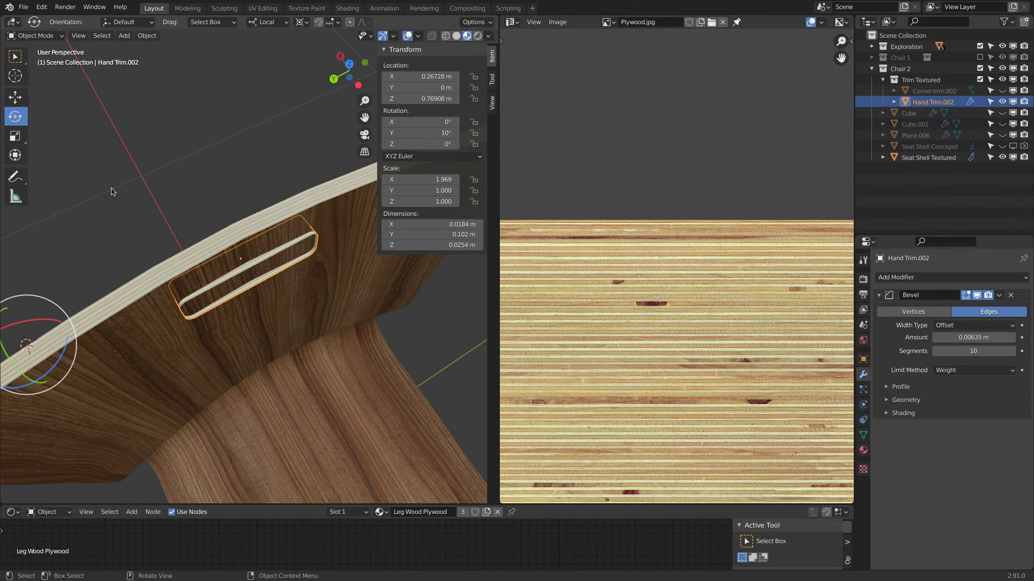
scroll(203, 237, down, 3)
scroll(256, 302, up, 3)
middle_drag(256, 302, 263, 276)
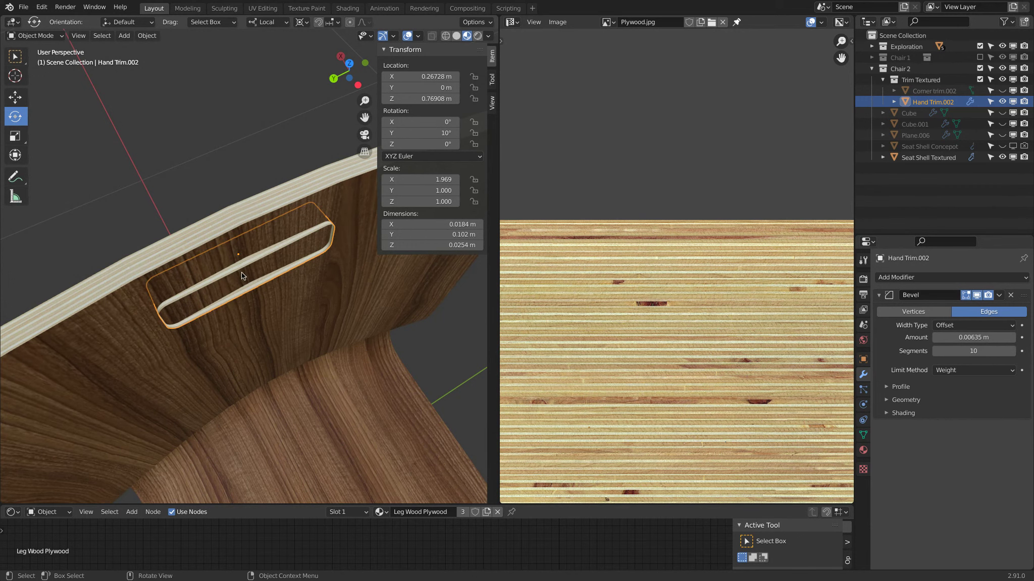
Add a centred loop cut around the middle of the hand trim cutter in Edit Mode.
key(Tab)
key(ctrl+r)
click(253, 282)
right_click(254, 281)
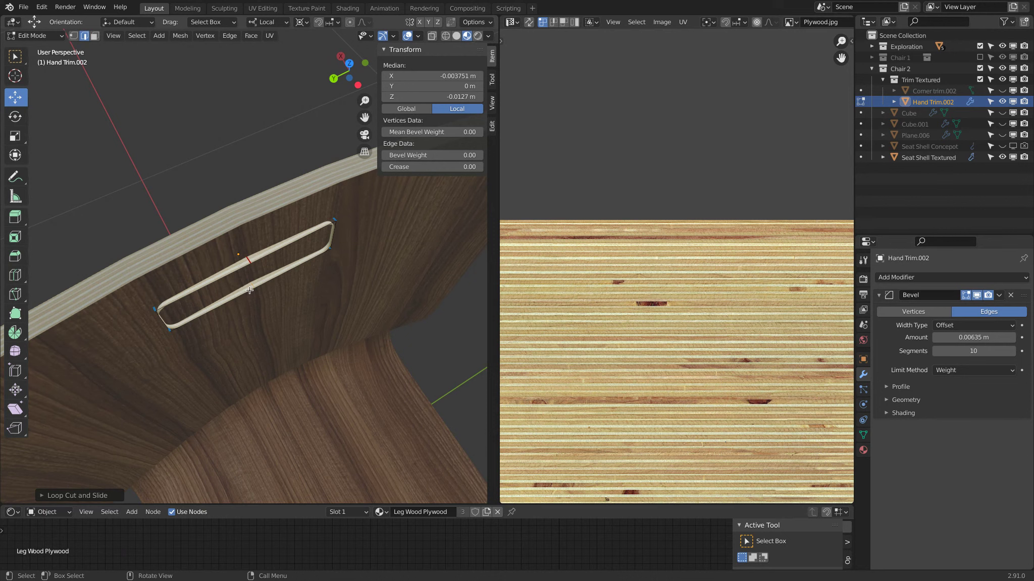
Set the pivot to Bounding Box Center and move the hand trim's middle loop edges along local X to about -0.0027 m.
key(z)
click(207, 295)
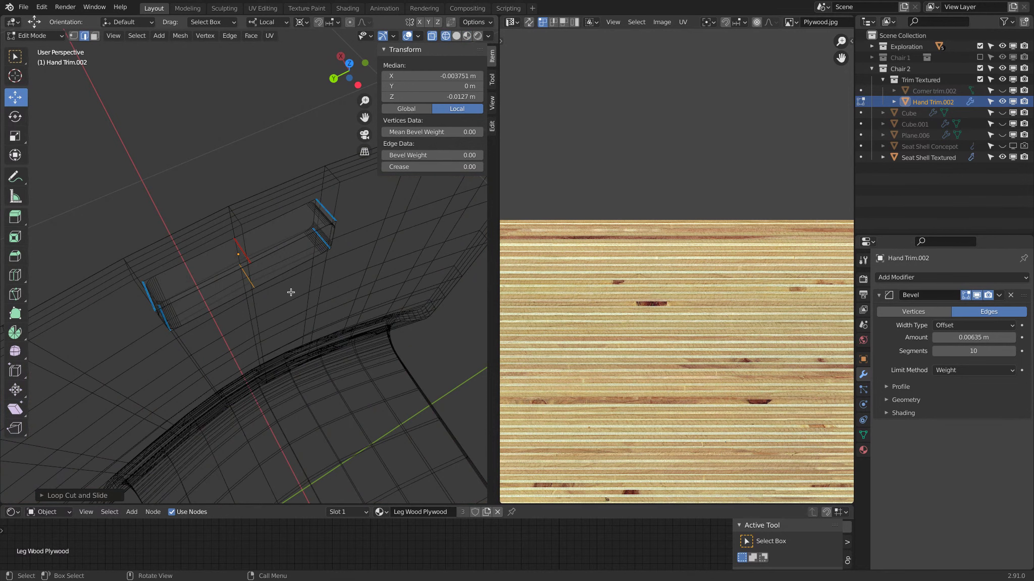
click(240, 255)
key(shift+z)
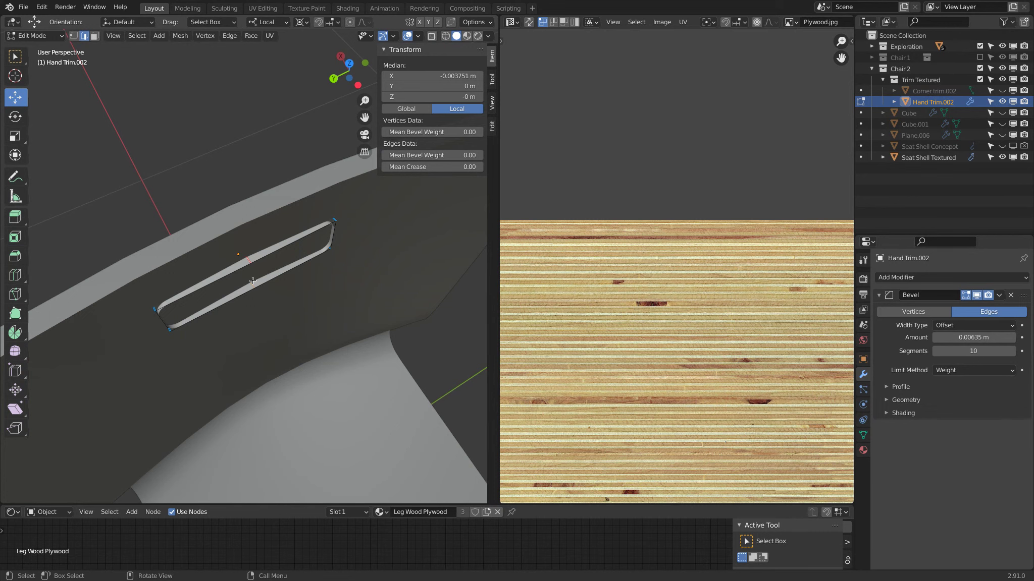
click(302, 22)
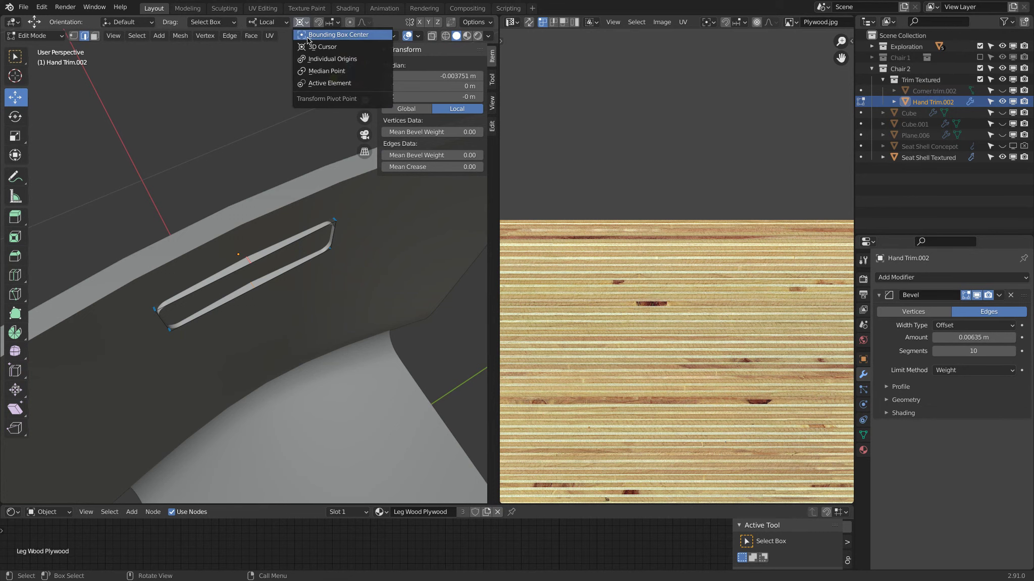
click(313, 31)
drag(228, 235, 227, 229)
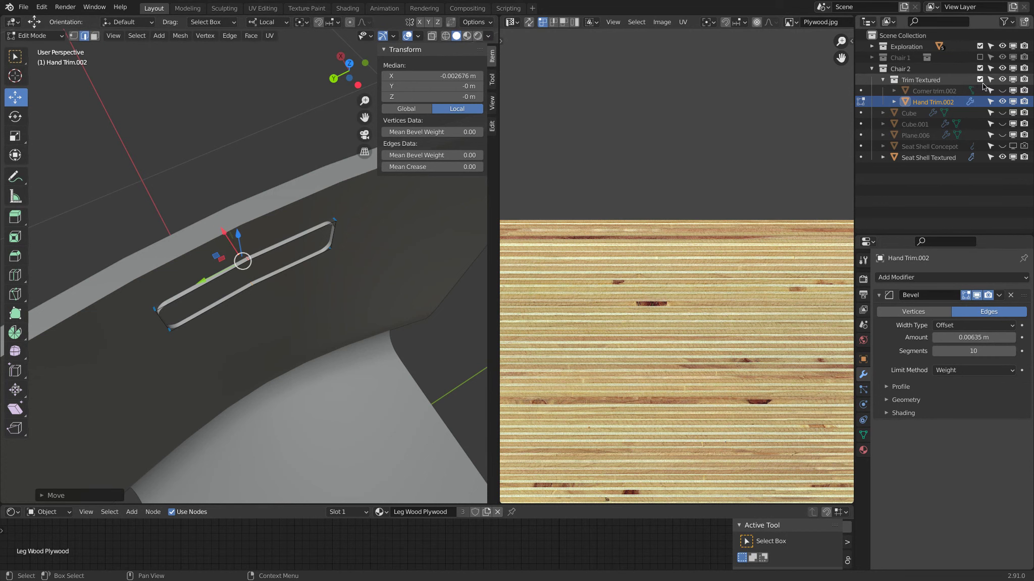
Hide the Trim Textured collection and return to Object Mode with Material Preview shading.
click(1002, 79)
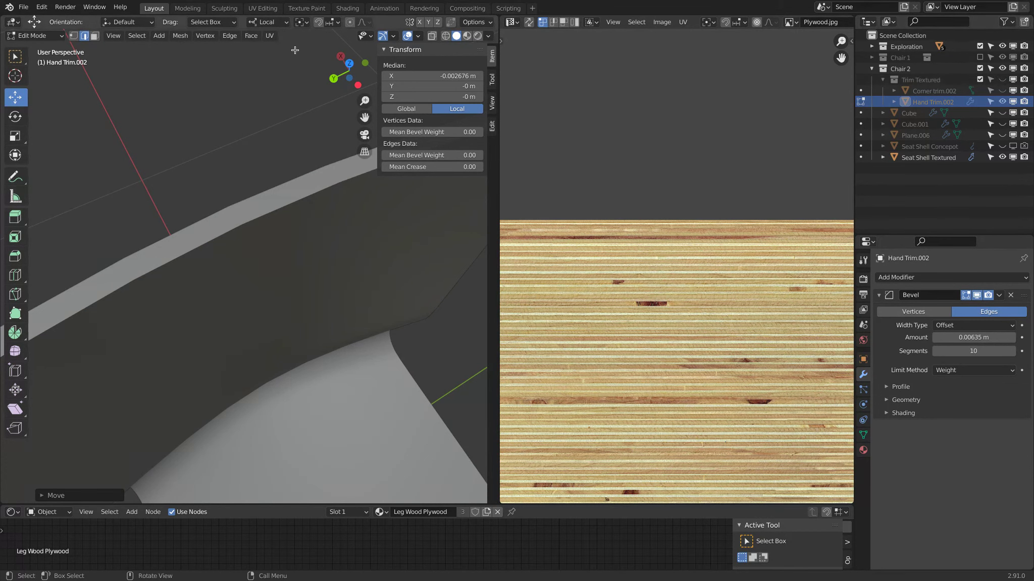
click(467, 35)
click(45, 36)
click(45, 49)
Assign Trim Textured as the seat shell's Boolean collection and inspect the hand hole's edge.
click(213, 231)
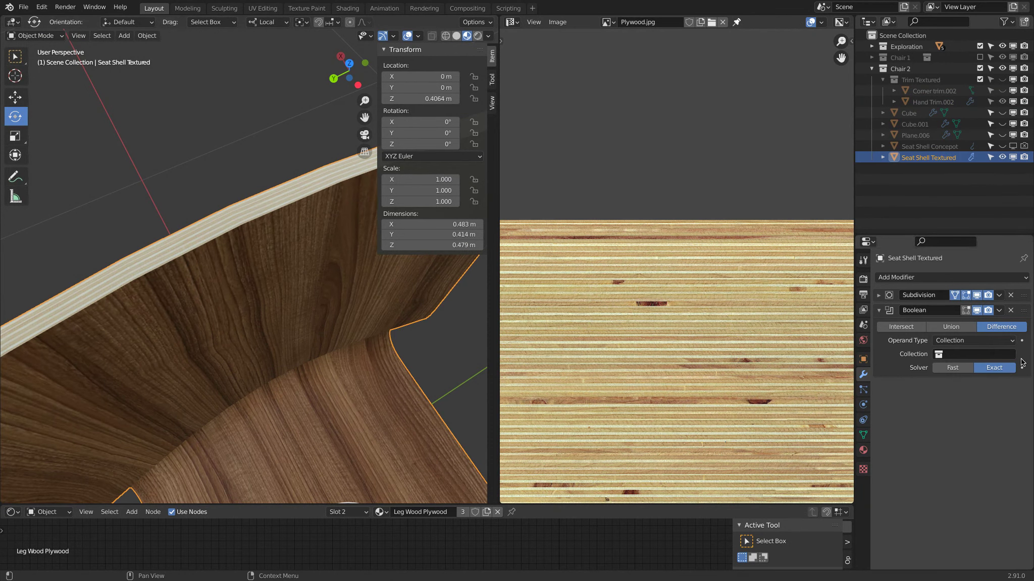
click(974, 354)
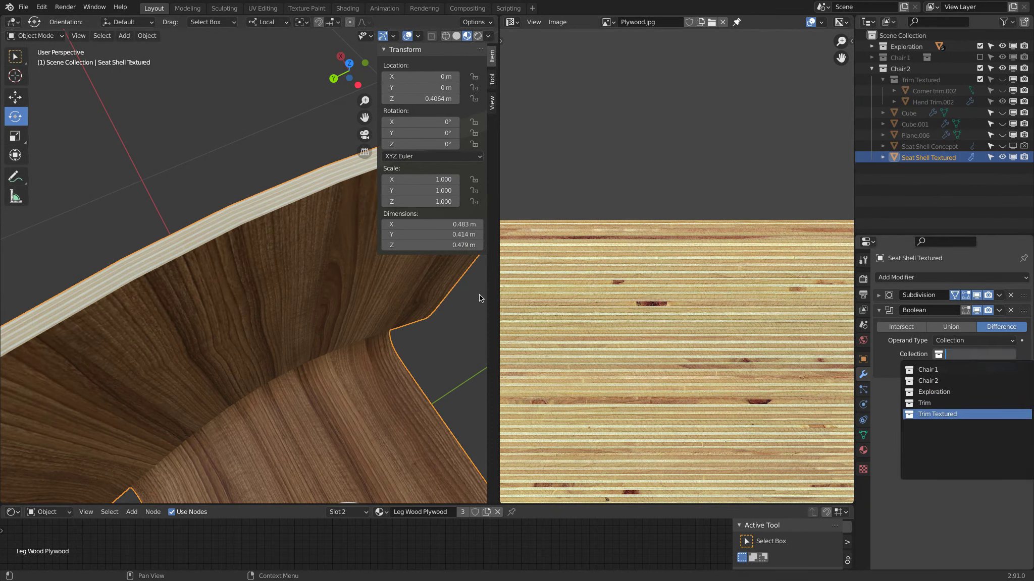
key(Return)
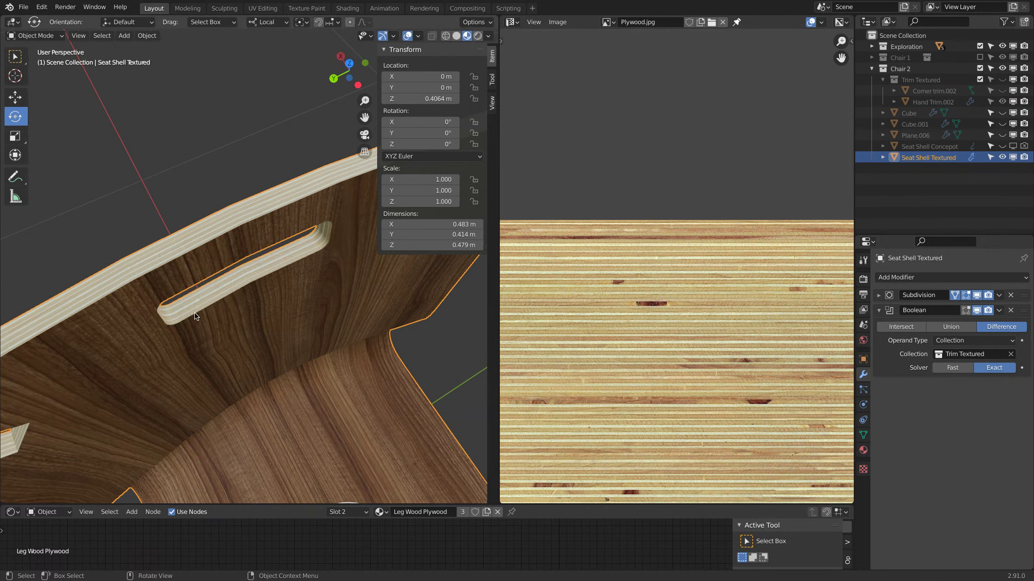
middle_drag(249, 265, 268, 245)
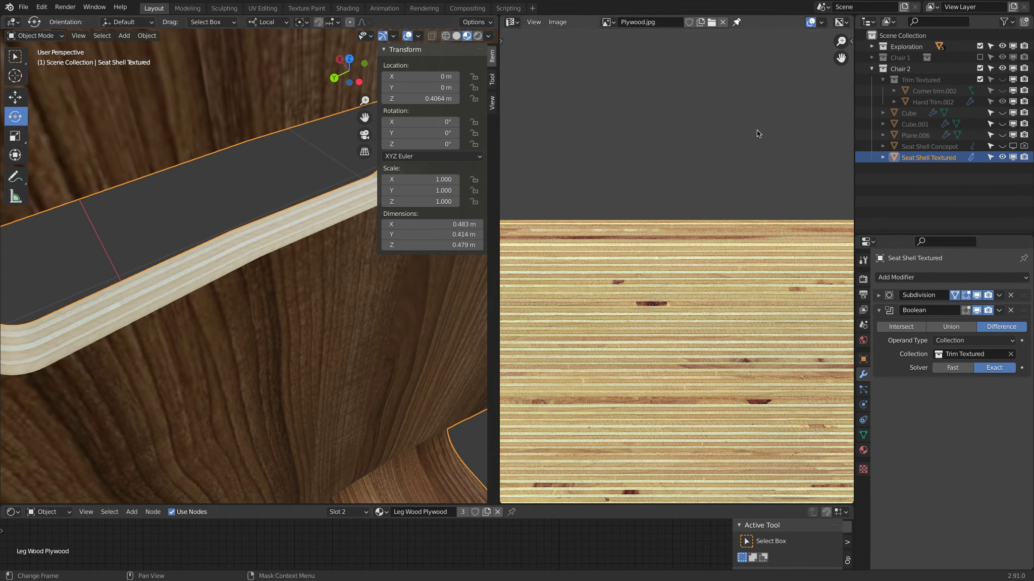
Unhide the Trim Textured collection and hide only the hand trim cutter inside it.
click(1002, 79)
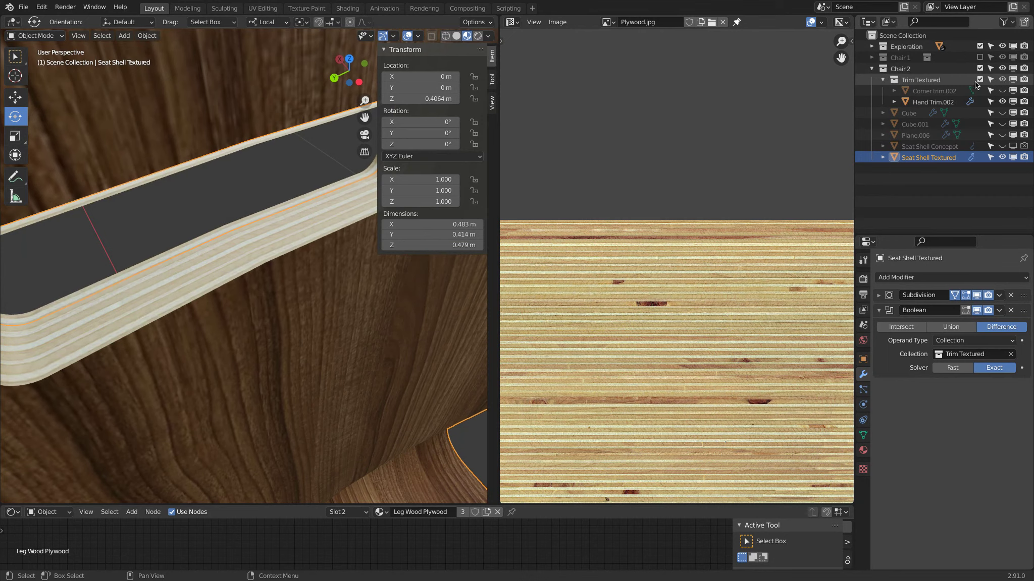
scroll(236, 268, down, 3)
click(218, 265)
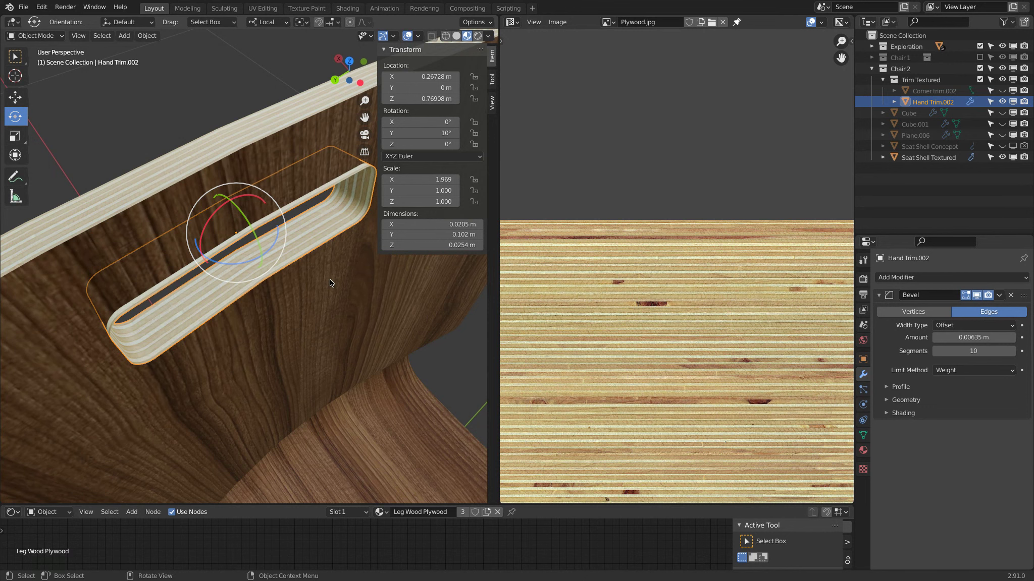
click(1002, 102)
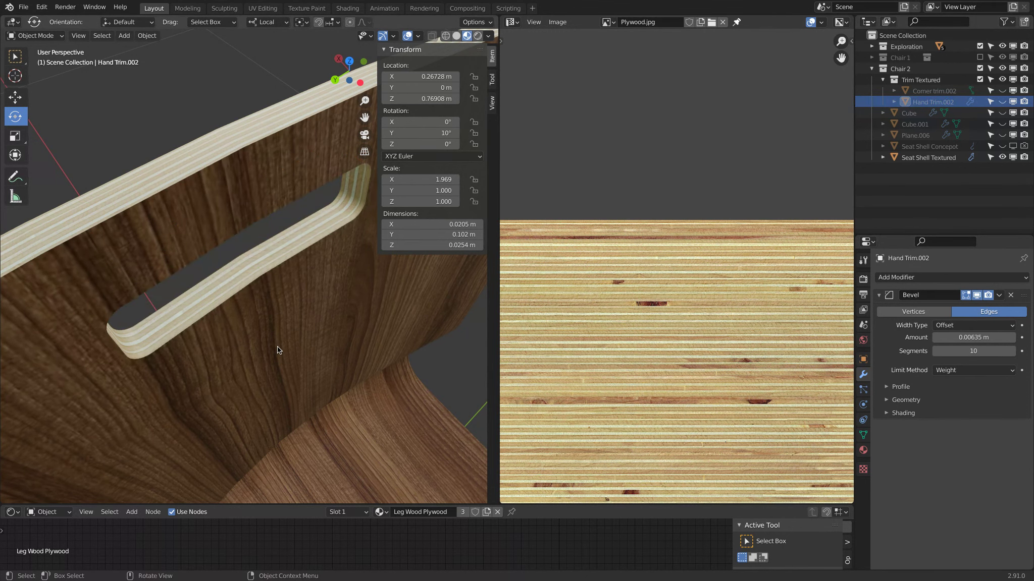
Examine the plywood edges of the hand hole, rim and corner cut from close up and around the whole chair.
middle_drag(280, 335, 259, 249)
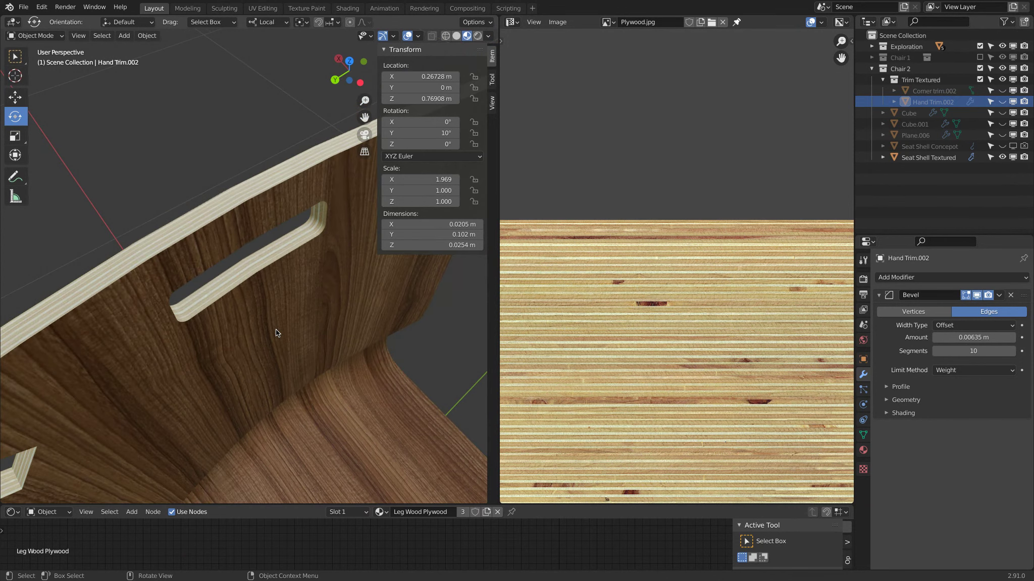
scroll(260, 249, up, 5)
scroll(260, 249, down, 6)
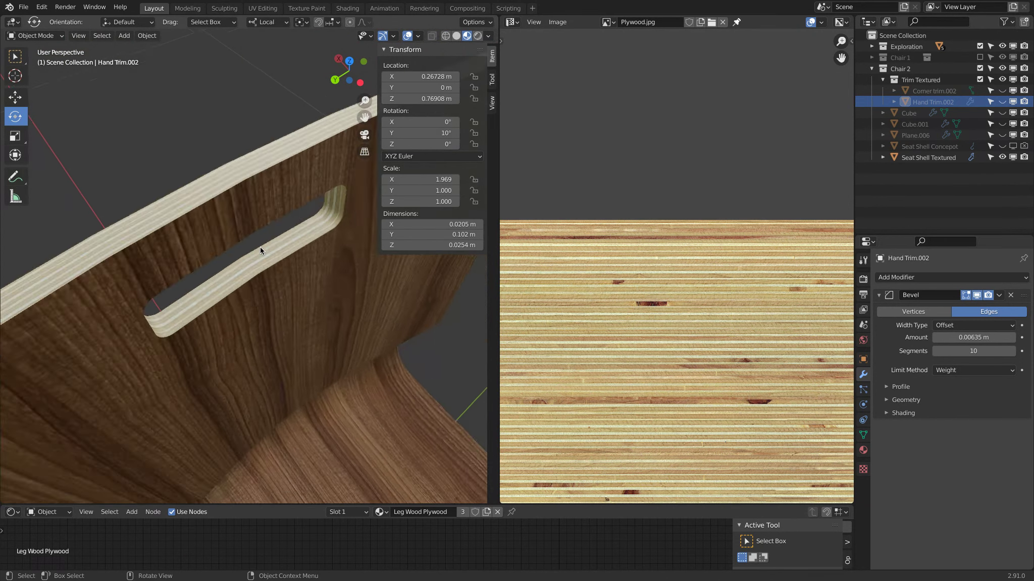
mouse_move(260, 247)
middle_down()
mouse_move(274, 195)
mouse_move(274, 235)
mouse_move(258, 265)
mouse_move(250, 249)
middle_up()
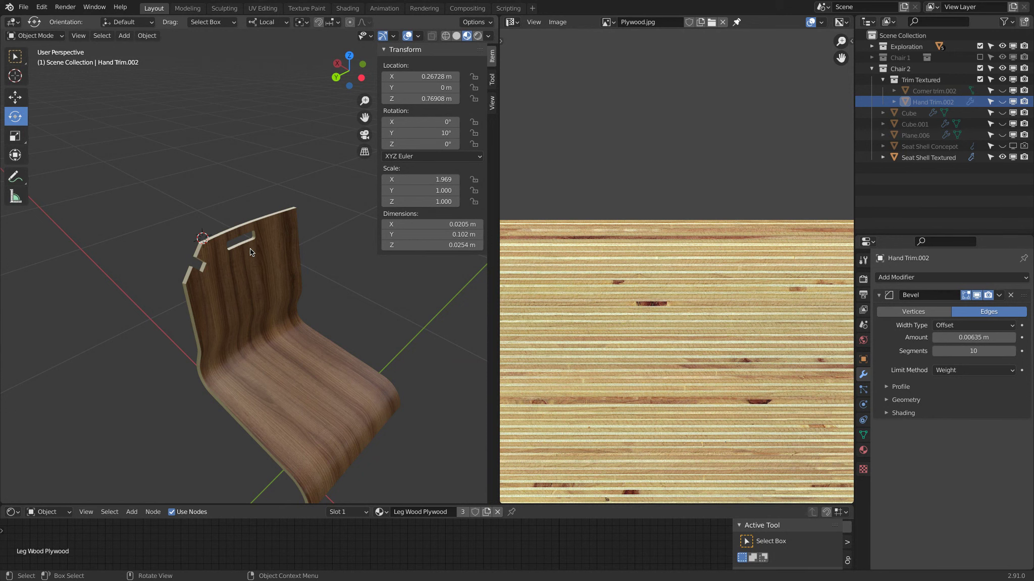
key(KP_1)
key(KP_3)
key(KP_1)
key(KP_3)
middle_drag(249, 249, 101, 354)
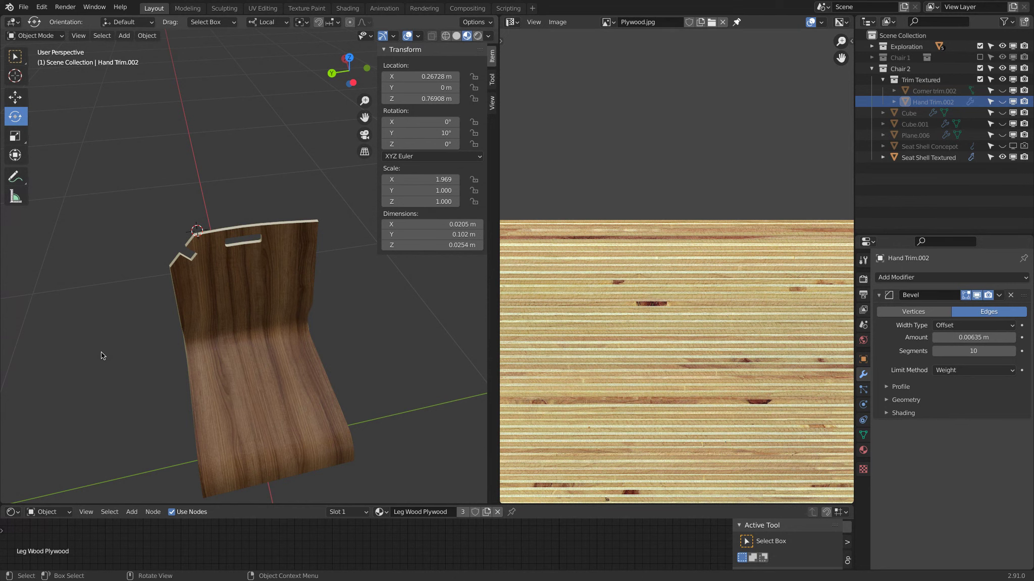
scroll(201, 300, up, 5)
middle_drag(228, 277, 199, 247)
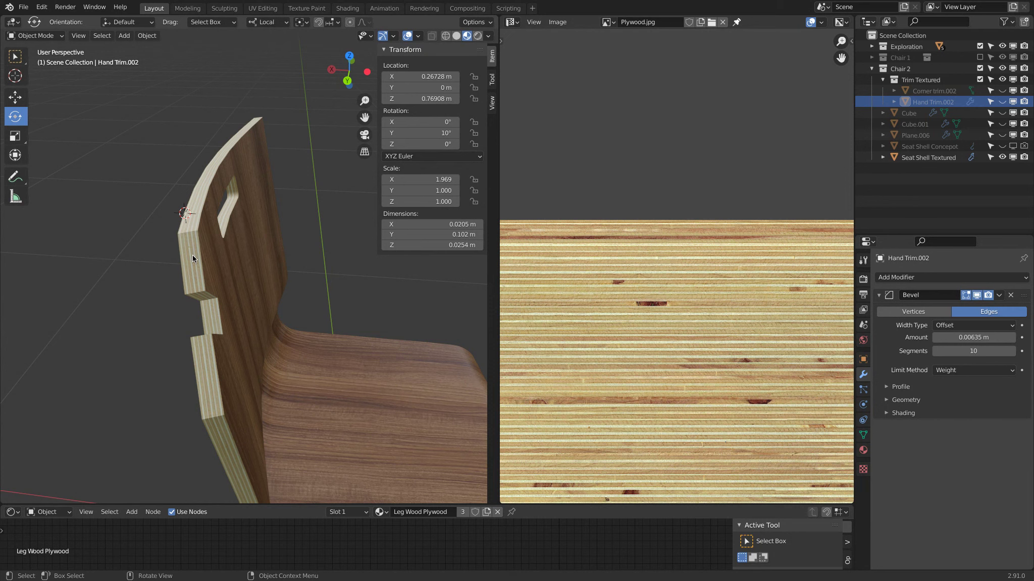
middle_drag(221, 385, 239, 246)
middle_drag(242, 195, 325, 267)
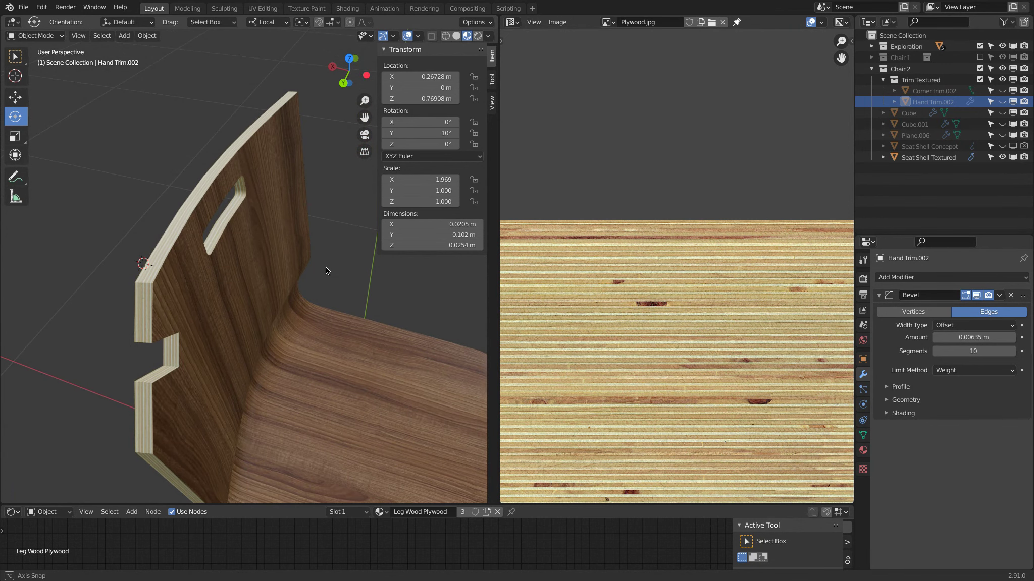